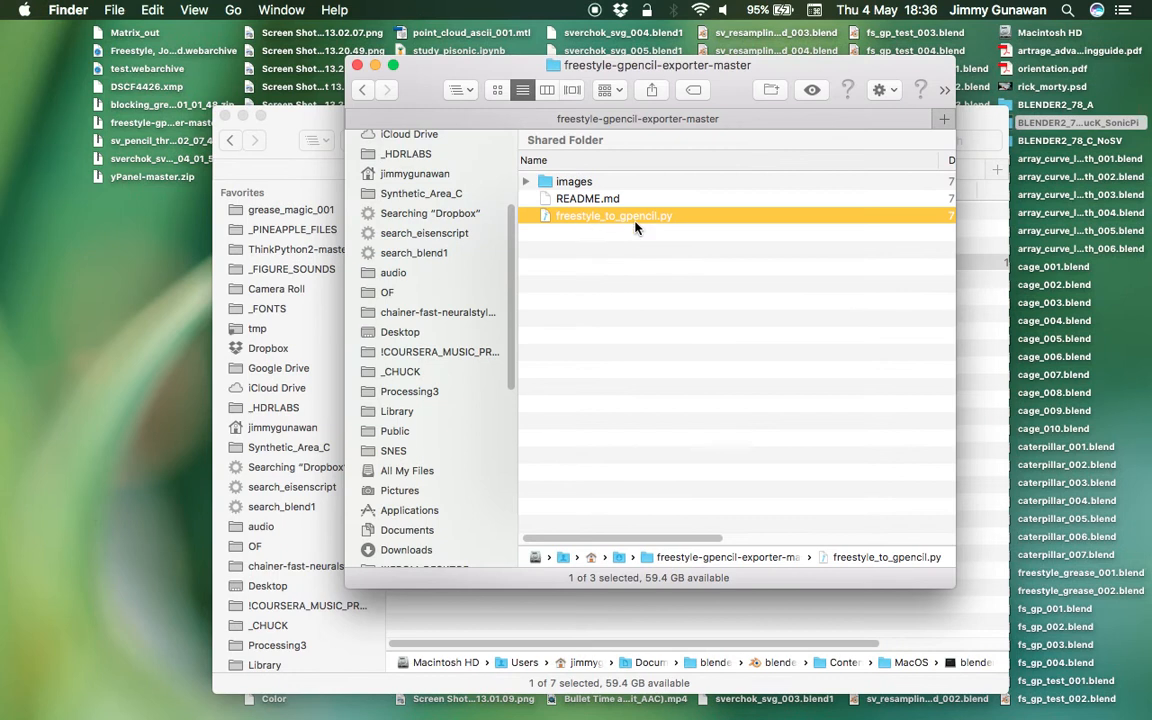
Step: Switch to Blender, view the outlined Text from outside the camera and return to the camera view
left_click_drag(634, 72, 574, 75)
key("ctrl+Right")
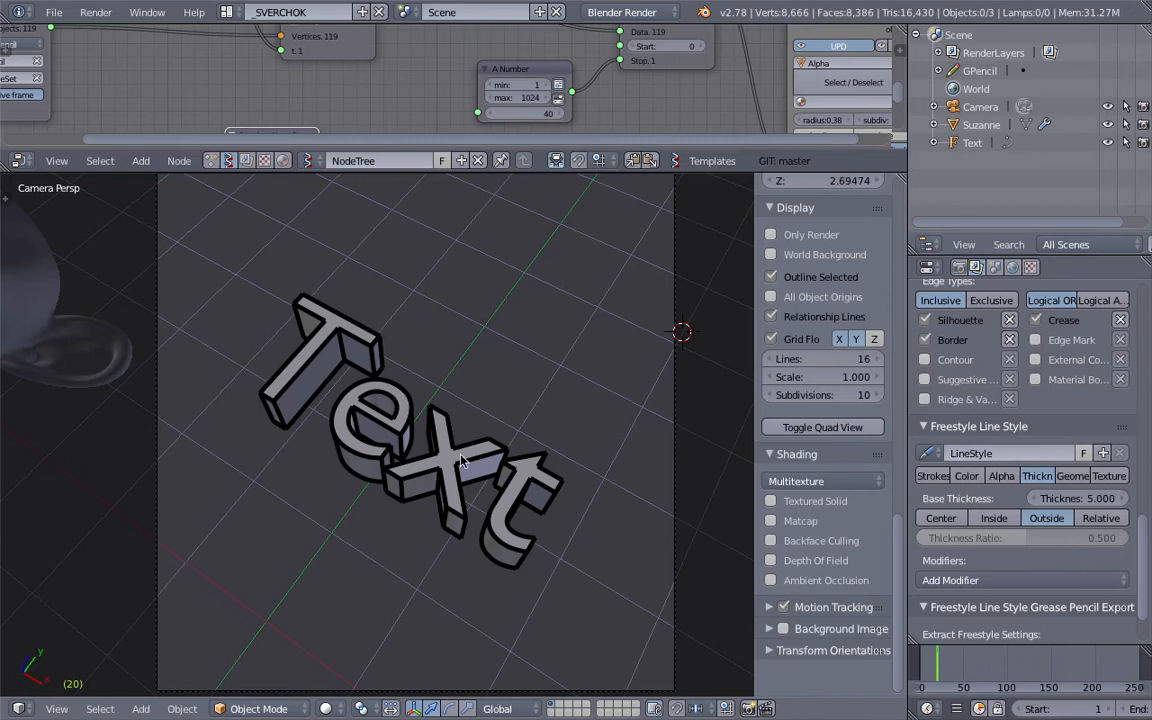
middle_click_drag(430, 530, 200, 630)
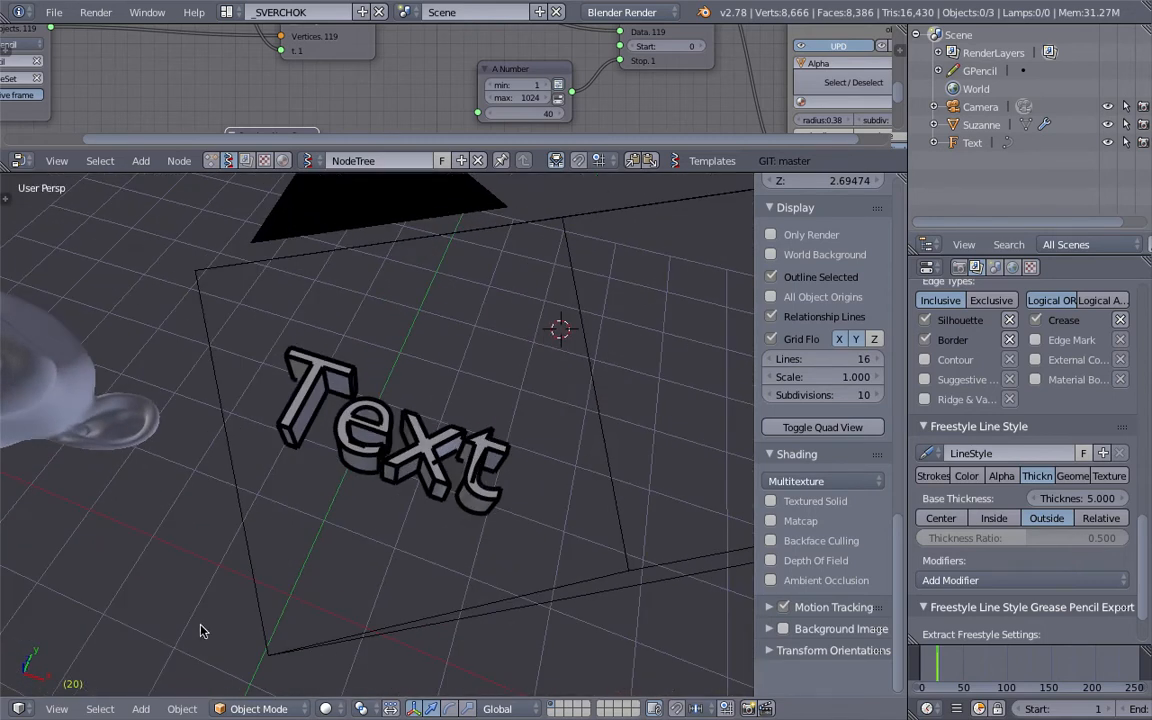
left_click(58, 708)
left_click(77, 643)
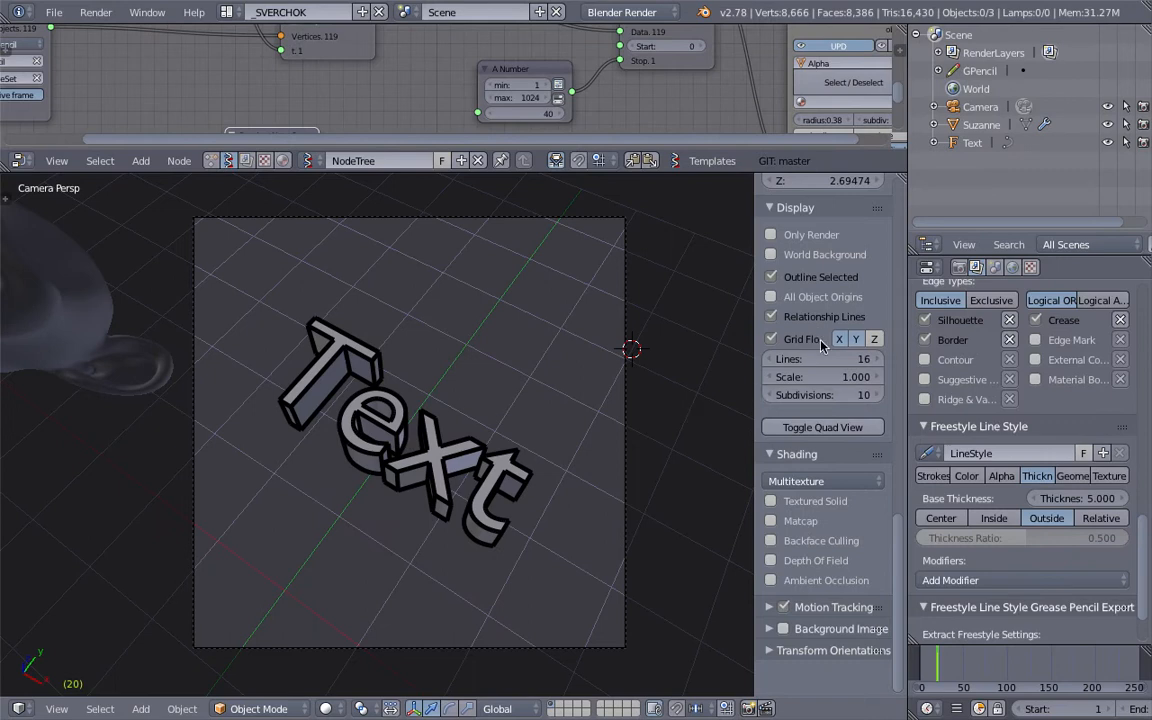
Step: Examine the black outline strokes on the Text up close and off-angle, returning to the camera view
scroll(800, 340, "up", 3)
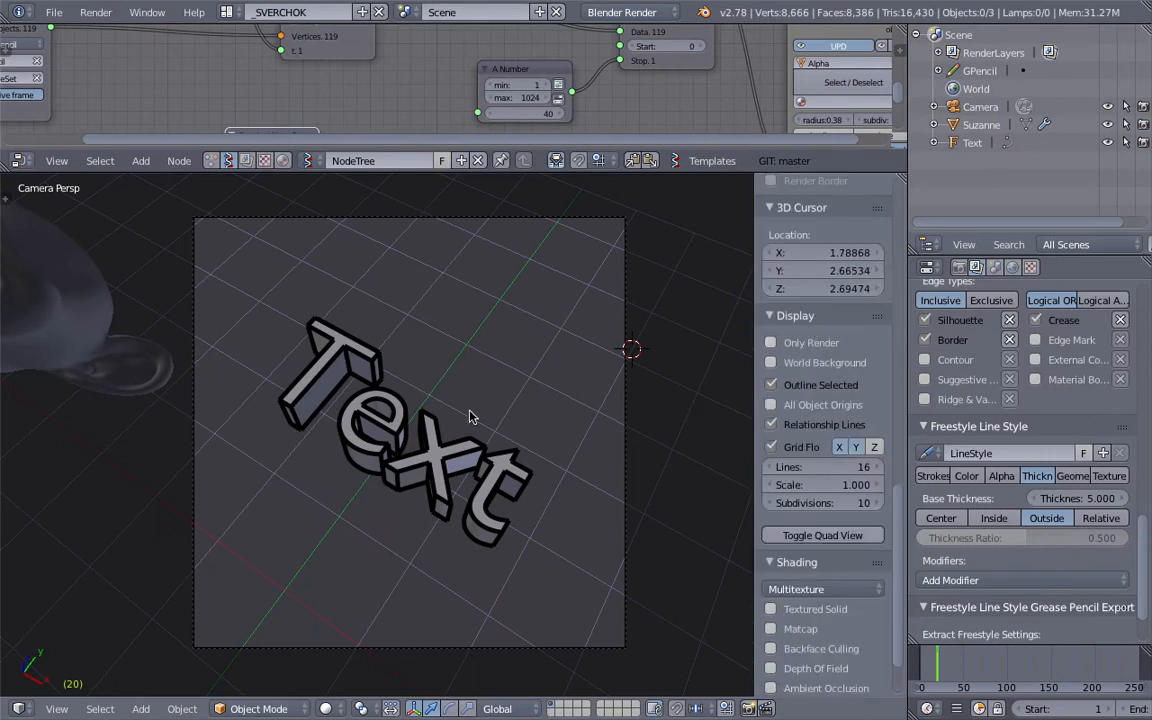
scroll(462, 443, "up", 3)
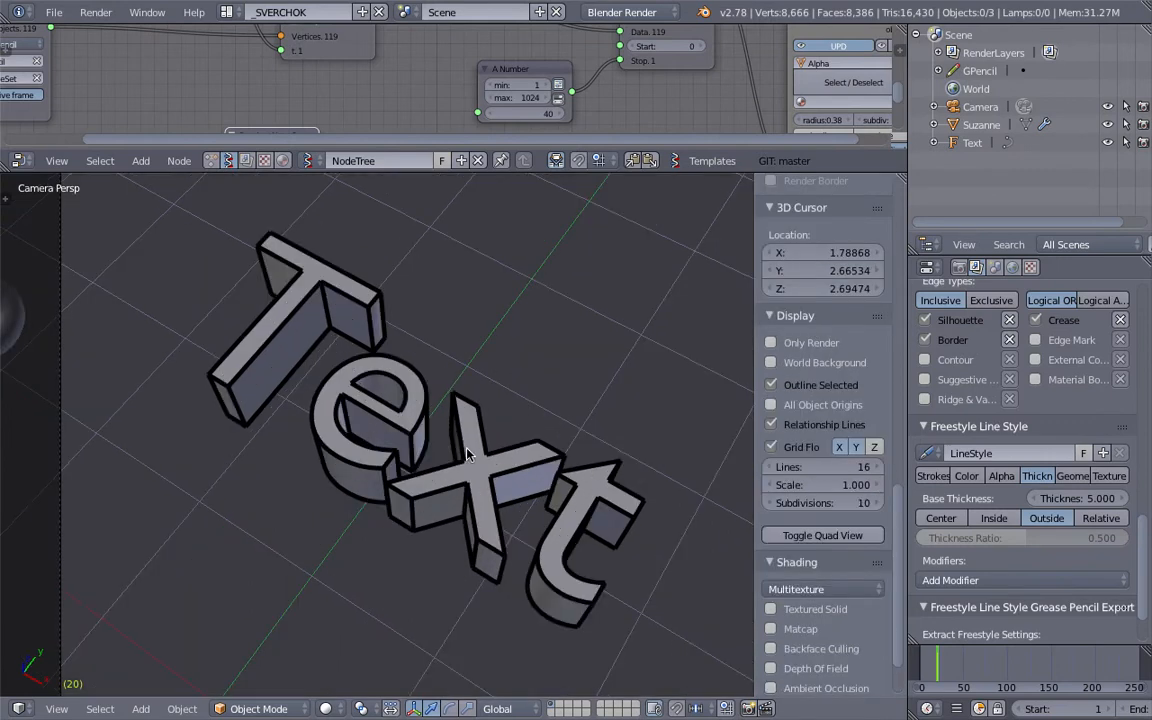
scroll(466, 453, "up", 5)
middle_click_drag(503, 457, 432, 450)
scroll(522, 455, "up", 8)
scroll(556, 453, "down", 5)
scroll(447, 441, "up", 7)
scroll(400, 417, "down", 7)
left_click(57, 709)
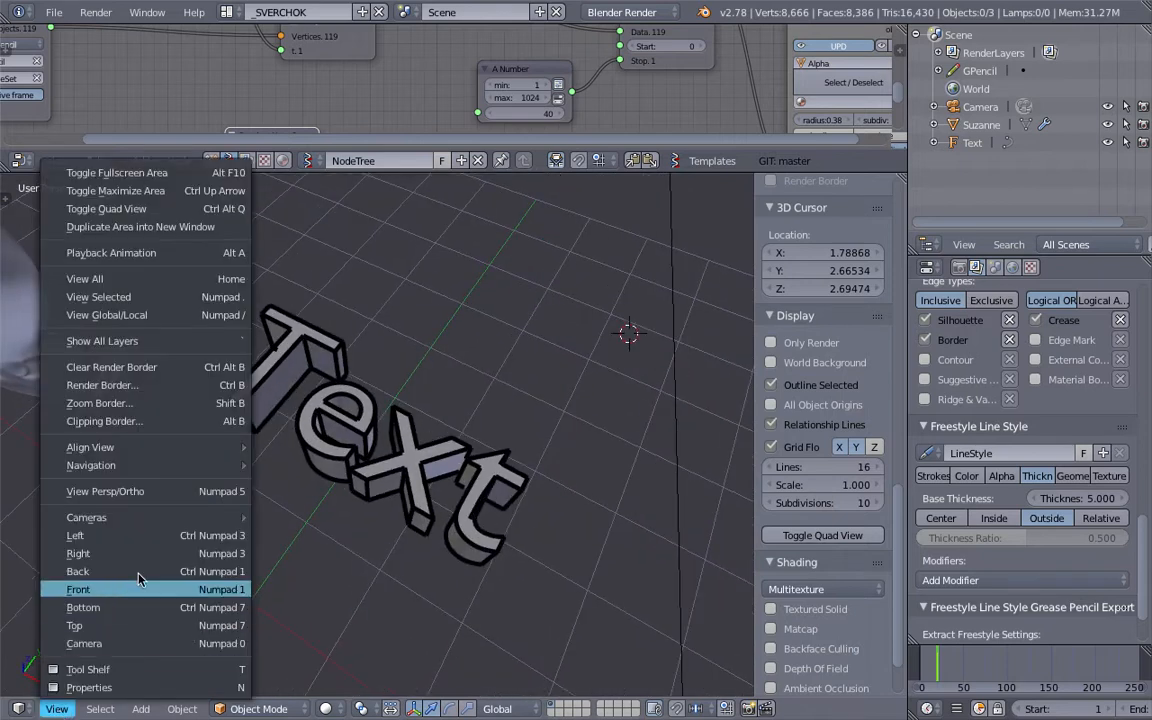
left_click(175, 643)
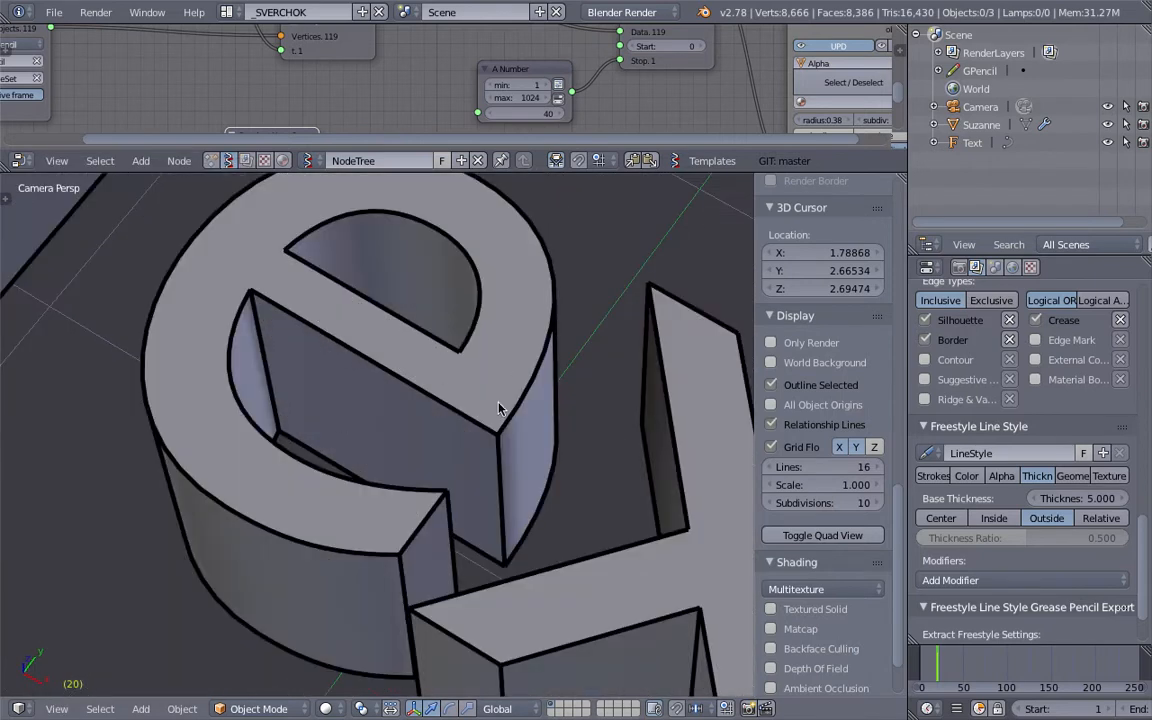
middle_click_drag(522, 432, 482, 430, "shift")
scroll(468, 429, "down", 2)
scroll(472, 428, "up", 1)
scroll(473, 428, "down", 2)
scroll(475, 427, "up", 1)
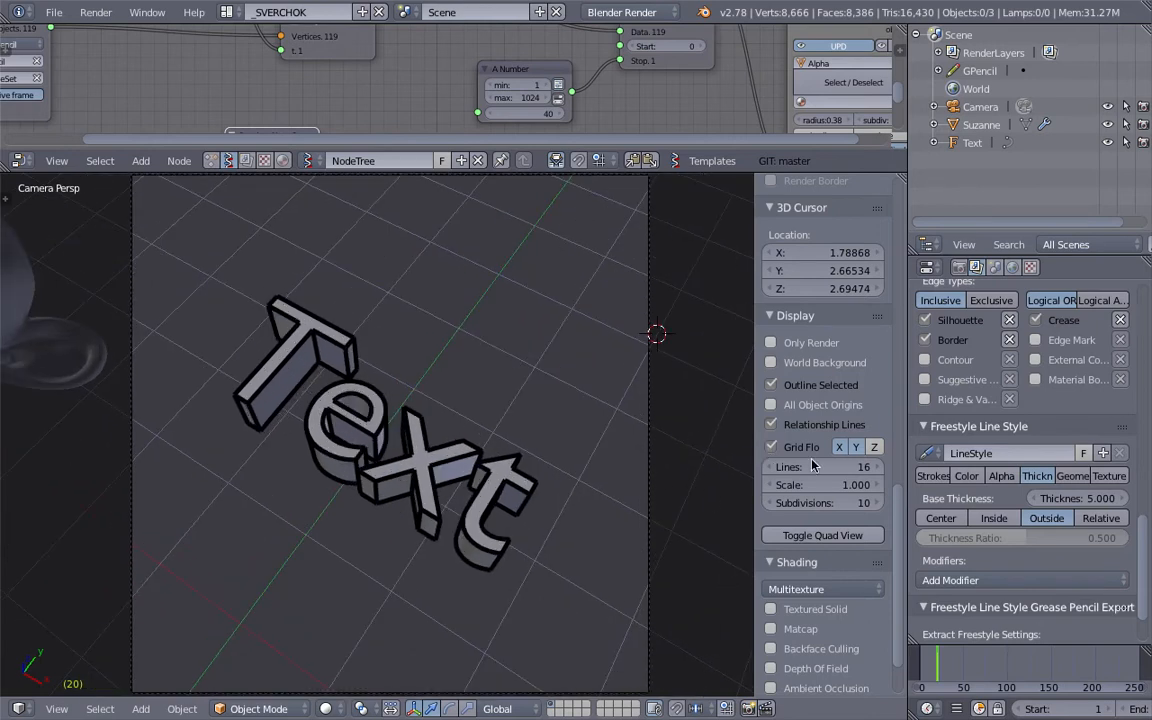
Step: Lock the camera to the view, orbit it to a new angle on the Text and select the Text object
scroll(813, 465, "up", 6)
mouse_move(435, 453)
middle_mouse_down()
mouse_move(553, 489)
mouse_move(478, 471)
mouse_move(468, 489)
mouse_move(430, 451)
middle_mouse_up()
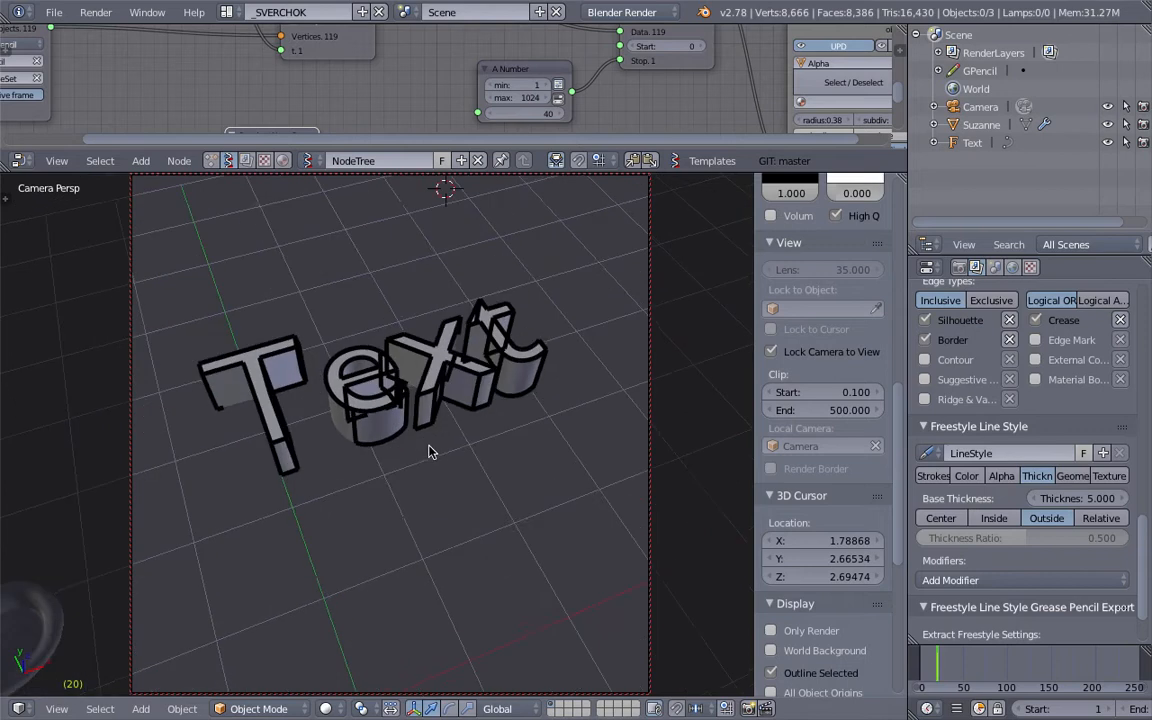
right_click(448, 393)
scroll(402, 362, "up", 2)
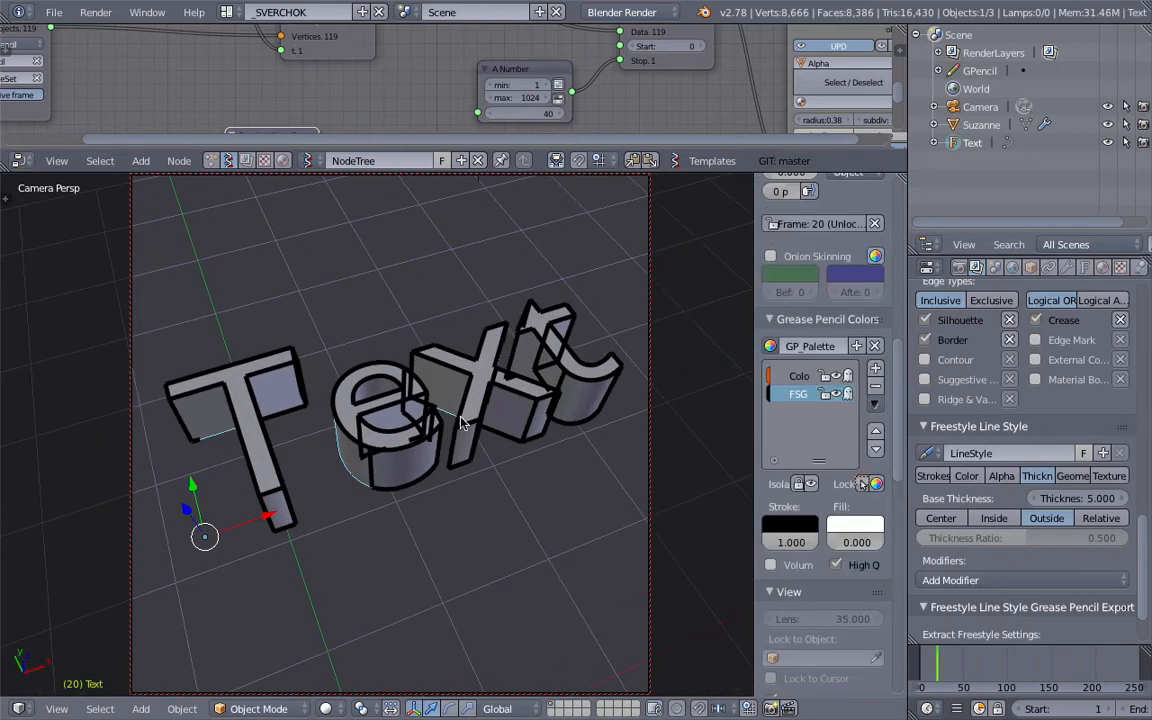
Step: Render the image to regenerate the Text's Freestyle strokes for the new camera angle, then close the render result
left_click(96, 12)
left_click(121, 36)
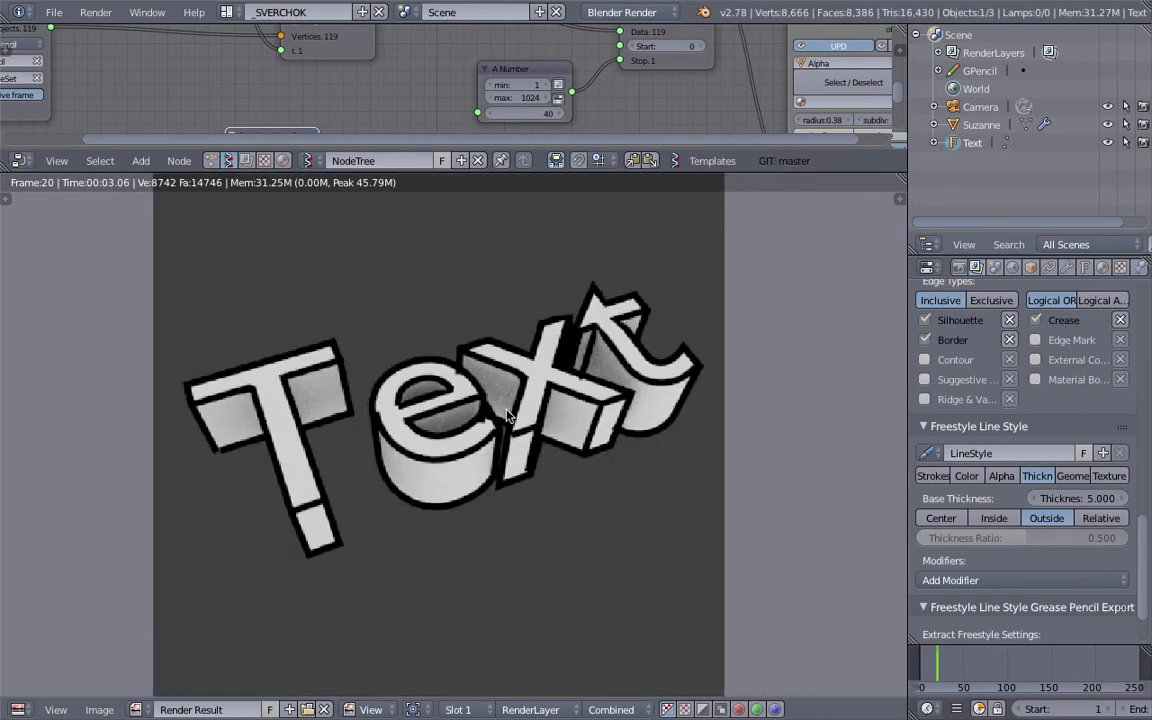
scroll(505, 416, "up", 3)
key("Escape")
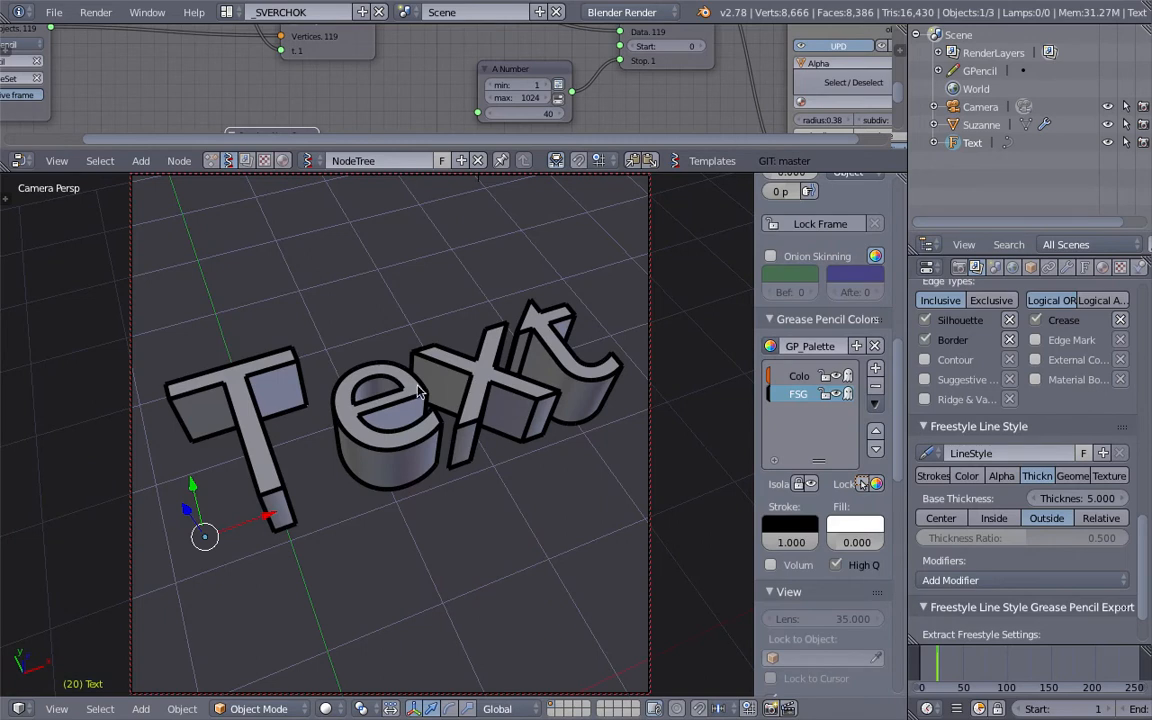
Step: Save the scene over the existing file
middle_click_drag(414, 91, 471, 77)
key("ctrl+s")
left_click(445, 113)
key("ctrl+s")
left_click(470, 78)
Step: Replace the Text object's wording with "blend" in Edit Mode and return to Object Mode
key("Tab")
left_click(596, 380)
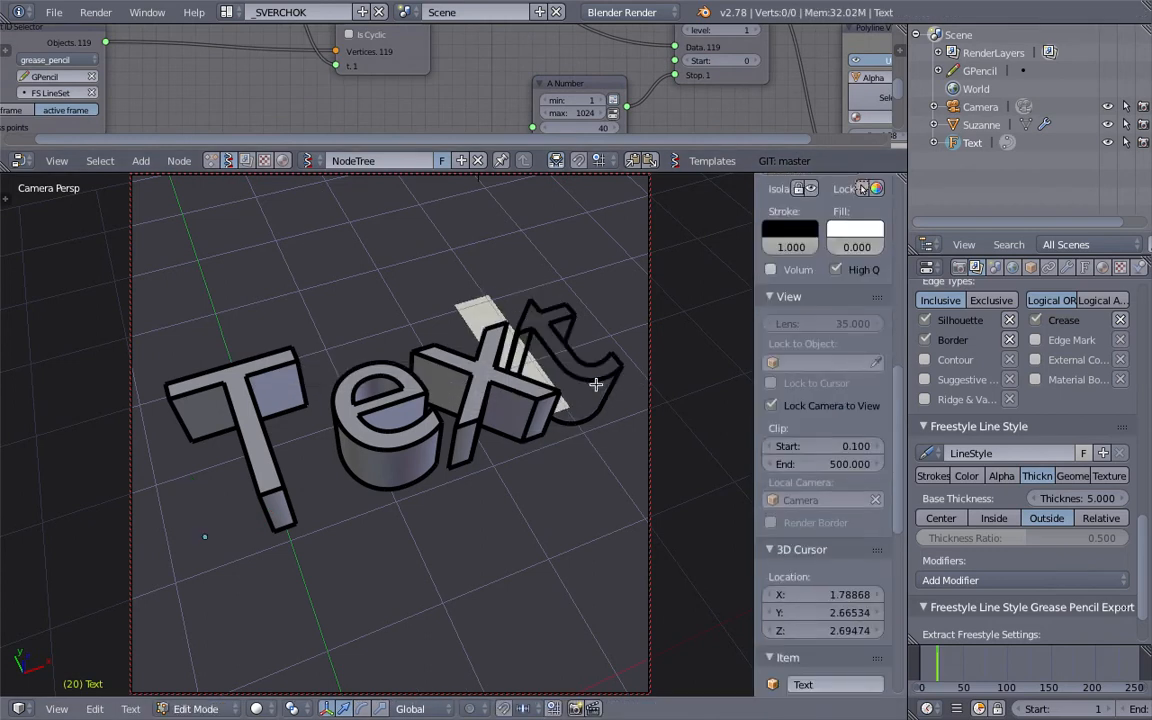
key("Left")
key("Left")
key("Left")
key("Left")
type("blender")
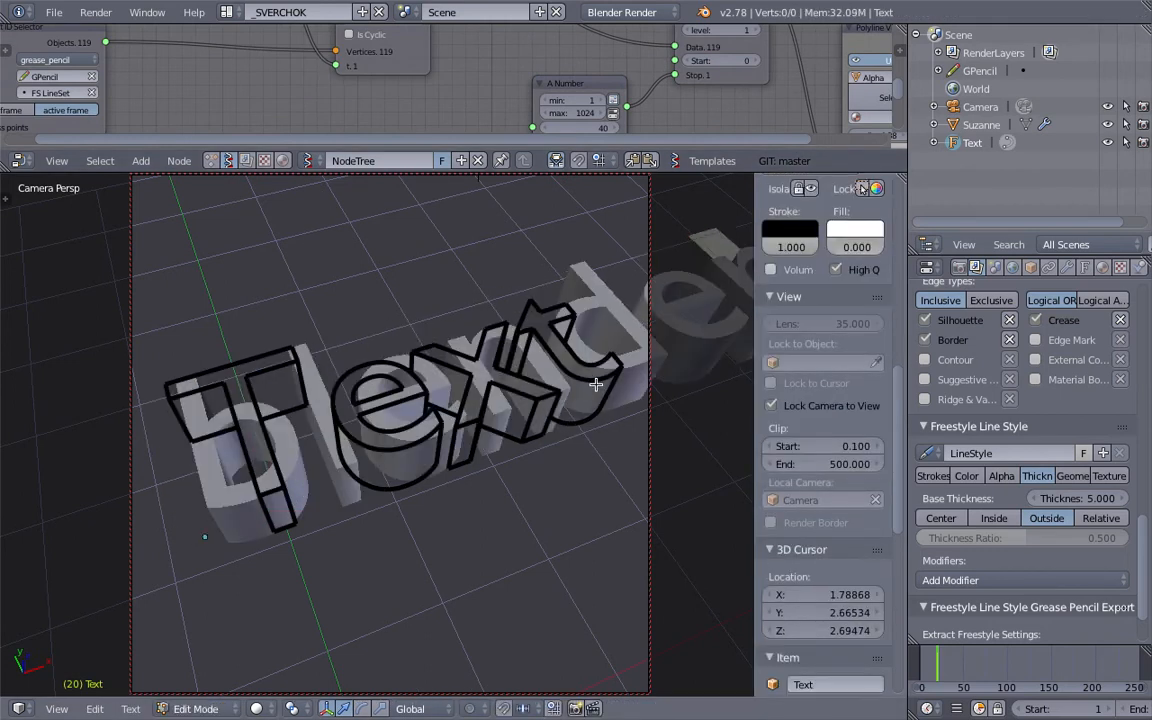
key("BackSpace")
key("BackSpace")
key("Tab")
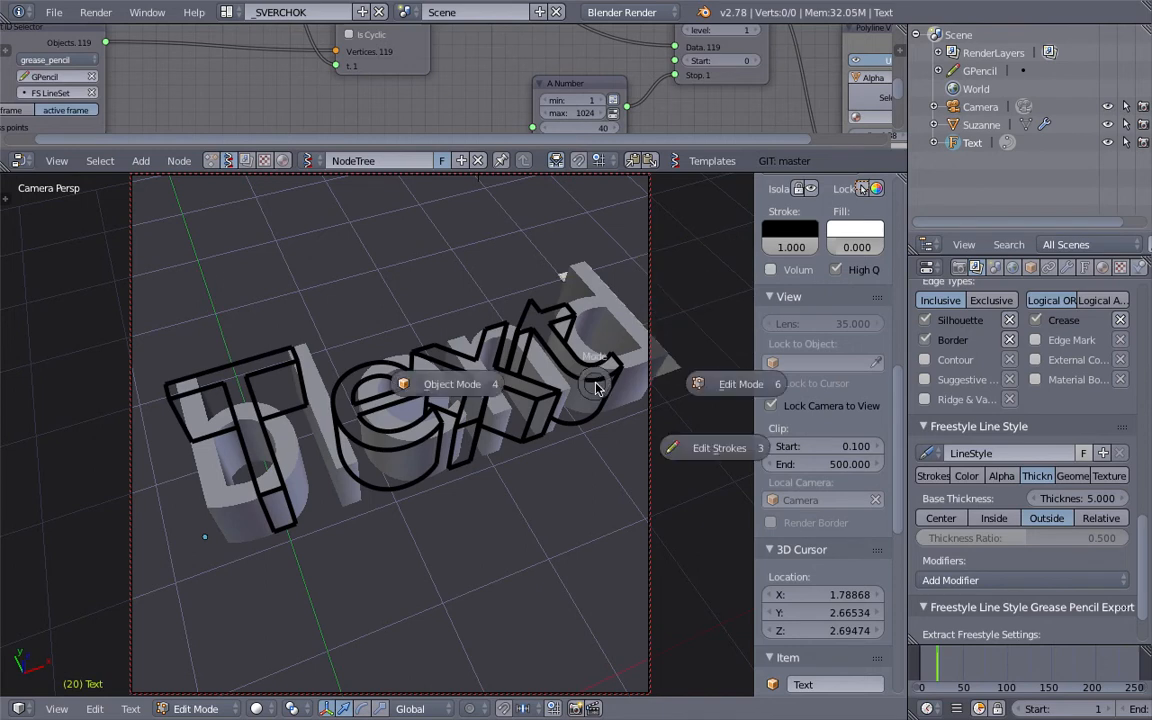
left_click(475, 384)
Step: Adjust the camera angle on the reworded text, render the image to update its outline strokes and close the result
mouse_move(510, 474)
middle_mouse_down()
mouse_move(519, 514)
mouse_move(505, 470)
middle_mouse_up()
left_click(96, 12)
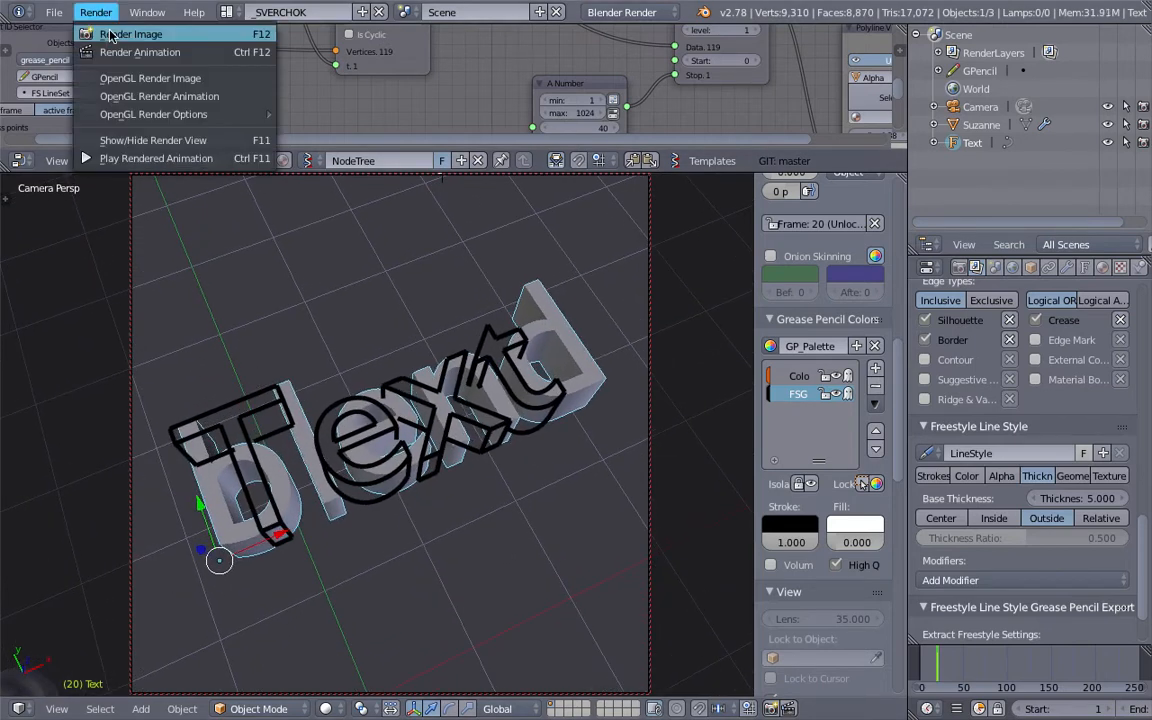
left_click(110, 33)
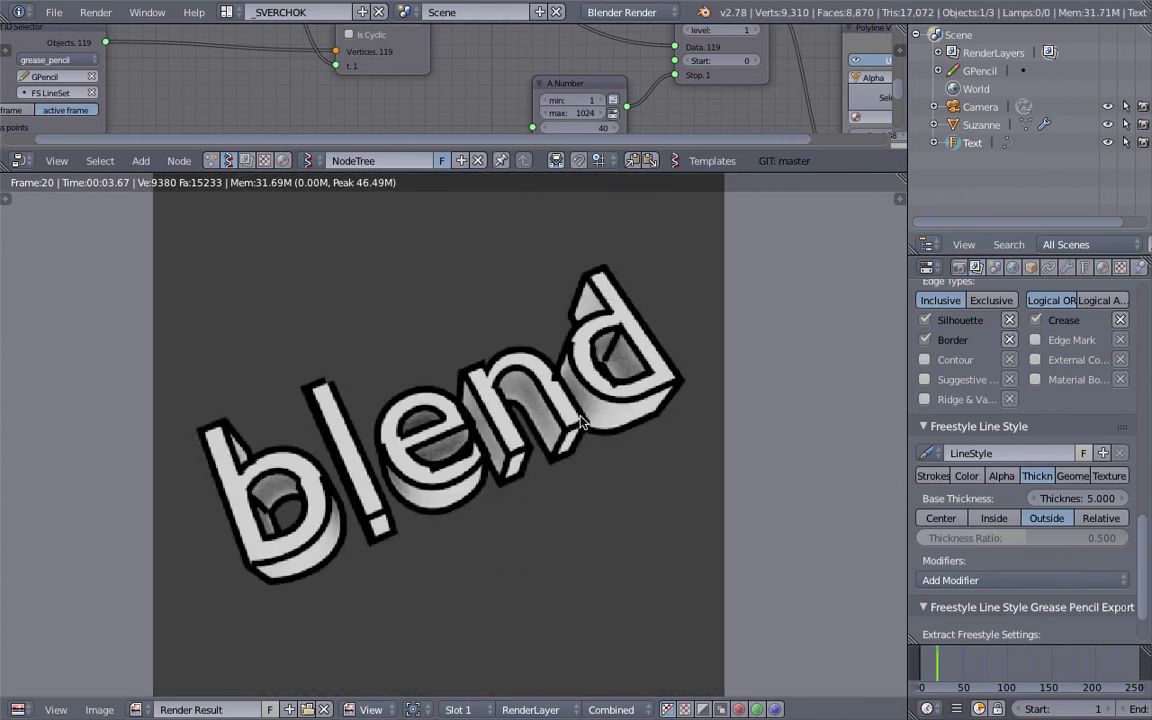
key("Escape")
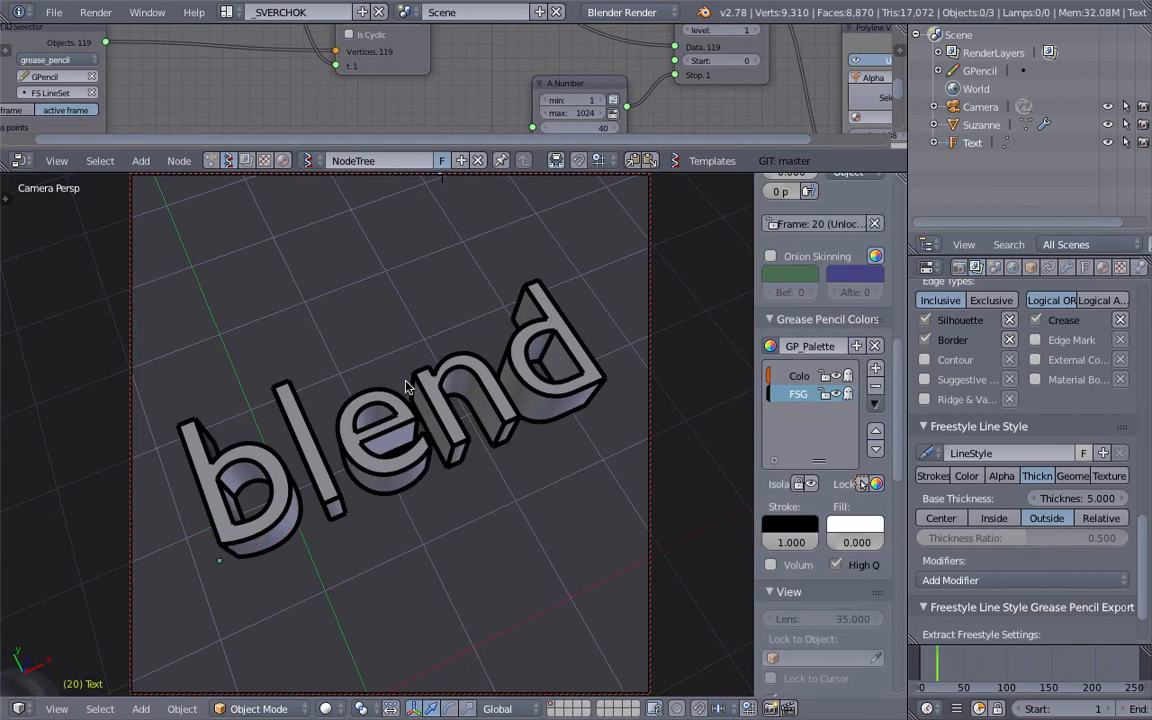
Step: Enlarge the node editor above the 3D view and move the Object ID Selector node further from the Vector Interpolation node
left_click_drag(513, 173, 510, 396)
scroll(500, 285, "down", 5)
middle_click_drag(450, 248, 494, 247)
left_click_drag(231, 162, 154, 162)
scroll(154, 162, "up", 1)
middle_click_drag(157, 161, 240, 178)
scroll(240, 179, "up", 2)
mouse_move(223, 184)
left_mouse_down()
mouse_move(220, 164)
mouse_move(212, 172)
left_mouse_up()
scroll(435, 195, "up", 2)
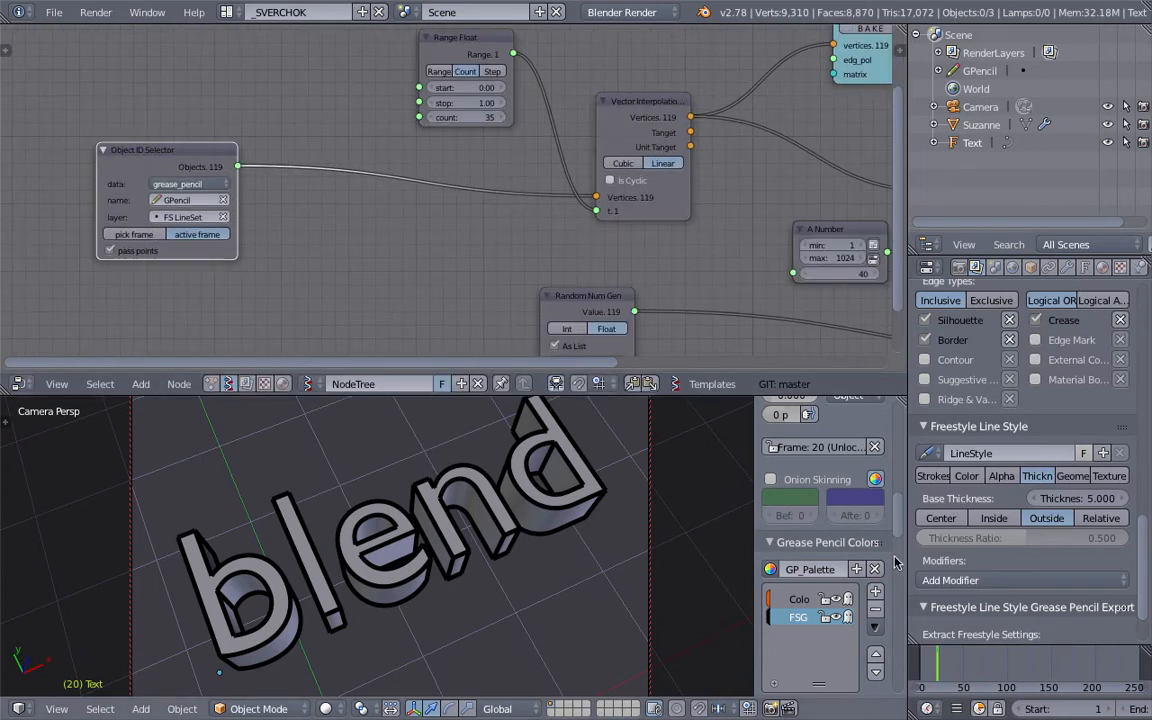
Step: Move the timeline to frame 59 and place the Random Num Gen node beneath the Range Float node
left_click(971, 673)
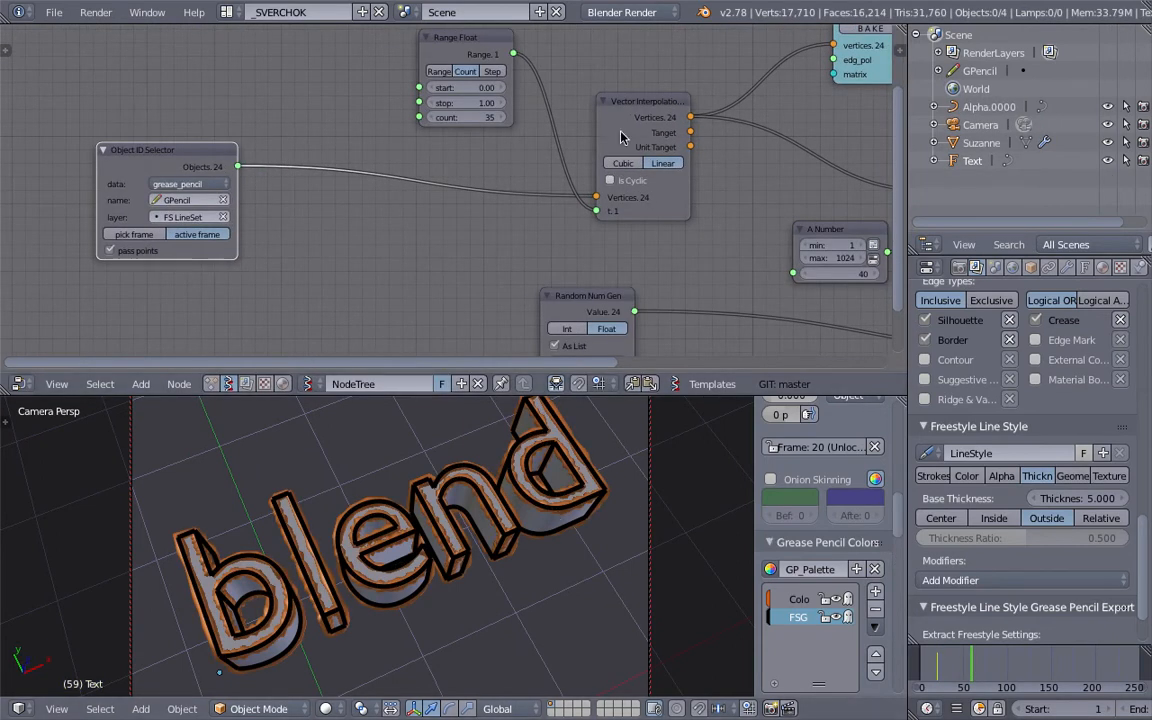
middle_click_drag(641, 237, 502, 213)
scroll(500, 215, "down", 1)
left_click_drag(463, 260, 375, 220)
middle_click_drag(640, 181, 612, 194)
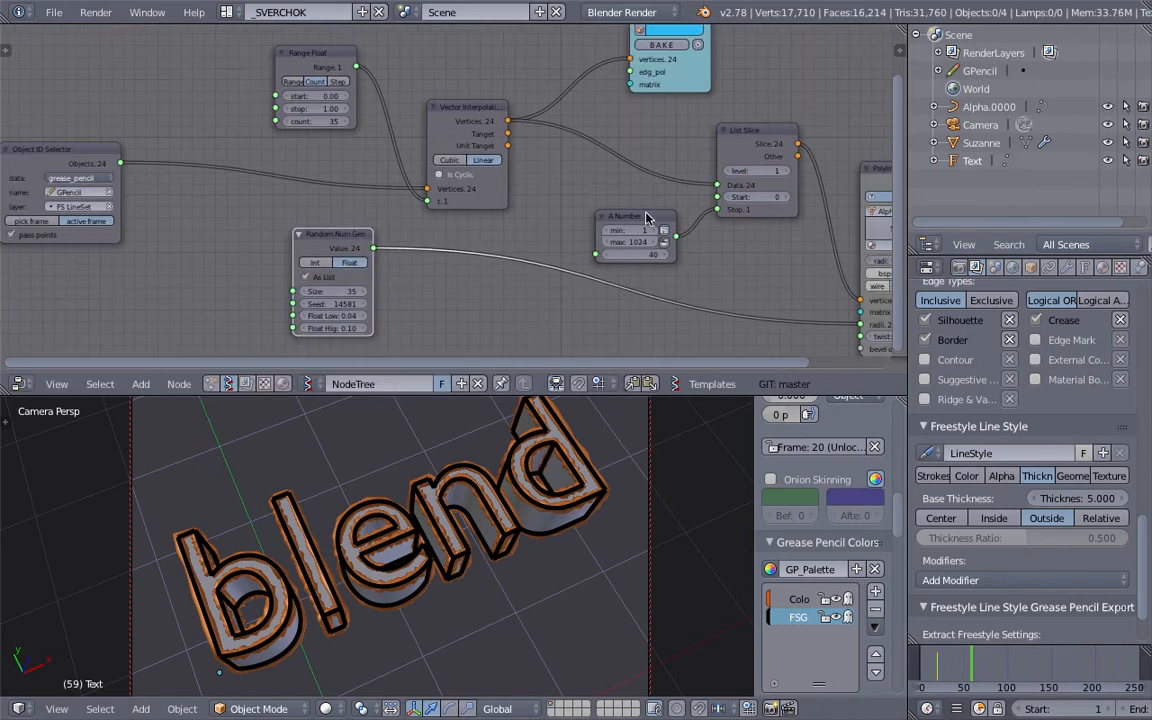
Step: Move the A Number, List Slice, Polyline Viewer MK1 and Viewer Draw nodes closer together to tidy the node tree
left_click_drag(643, 215, 579, 185)
left_click_drag(757, 130, 665, 122)
middle_click_drag(812, 160, 587, 135)
mouse_move(707, 149)
left_mouse_down()
mouse_move(527, 129)
mouse_move(529, 117)
left_mouse_up()
scroll(527, 128, "up", 1)
mouse_move(529, 117)
middle_mouse_down()
mouse_move(553, 165)
mouse_move(585, 183)
middle_mouse_up()
scroll(582, 182, "up", 1)
left_click_drag(592, 175, 546, 158)
middle_click_drag(546, 158, 555, 174)
scroll(555, 174, "up", 2)
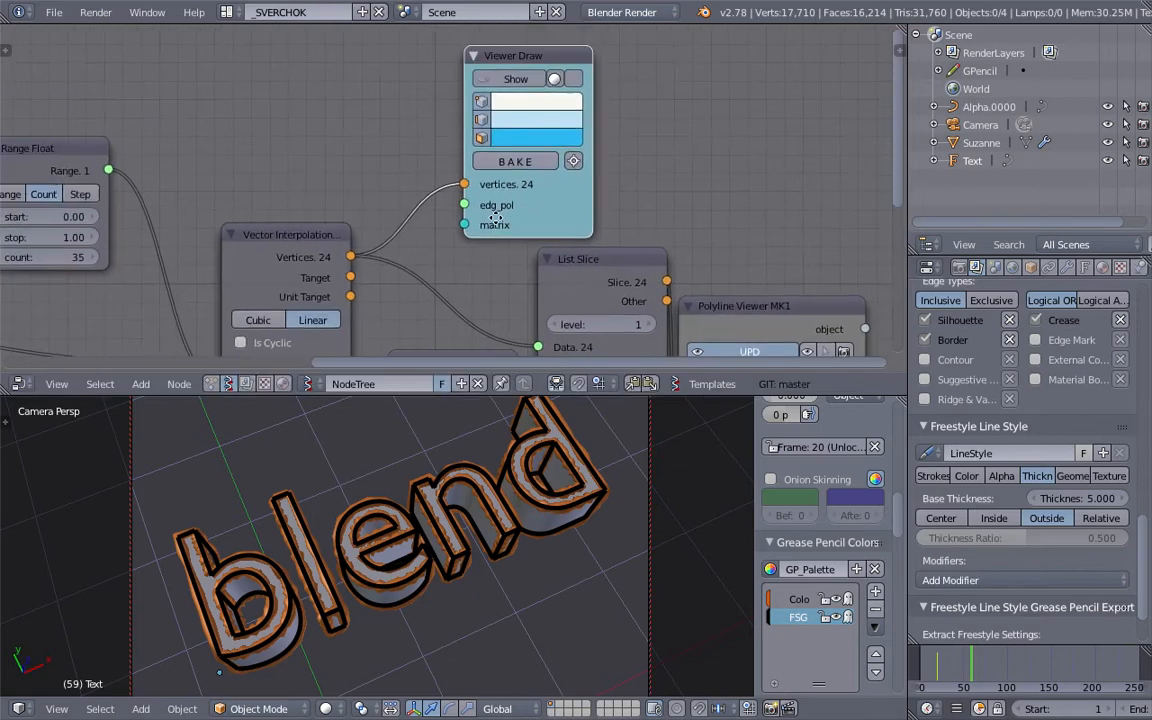
left_click_drag(570, 237, 576, 231)
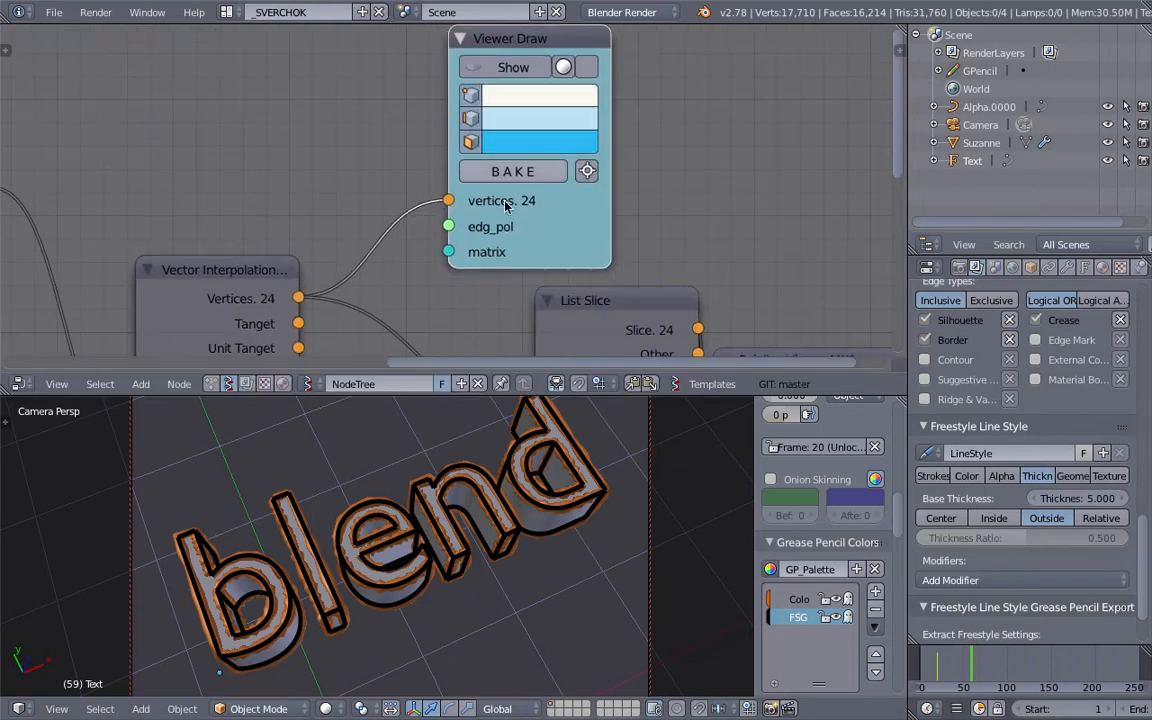
Step: Centre the 3D view on the geometry with the Viewer Draw node and reframe the text in the camera
left_click(587, 172)
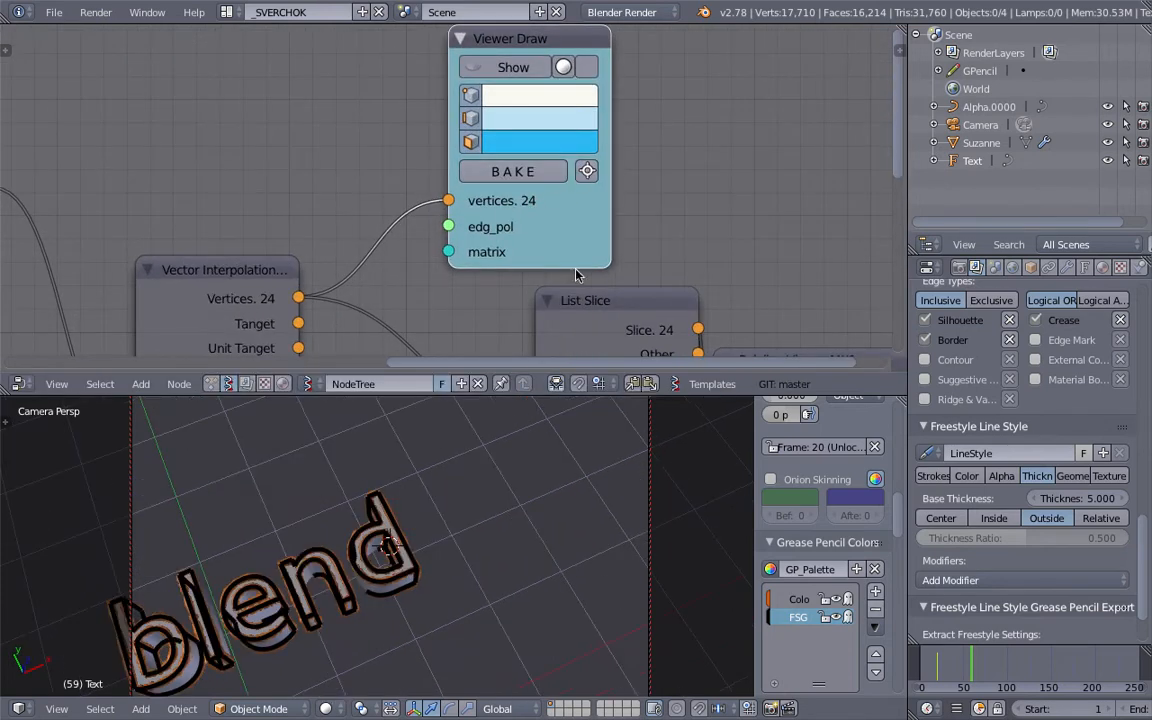
mouse_move(441, 532)
middle_mouse_down("shift")
mouse_move(571, 482)
mouse_move(531, 495)
middle_mouse_up("shift")
scroll(567, 482, "up", 1)
scroll(529, 500, "up", 1)
Step: Move the Random Num Gen node beside the Polyline Viewer MK1 node and set its seed to 14584
middle_click_drag(572, 238, 503, 78)
scroll(503, 78, "down", 1)
middle_click_drag(567, 350, 648, 177)
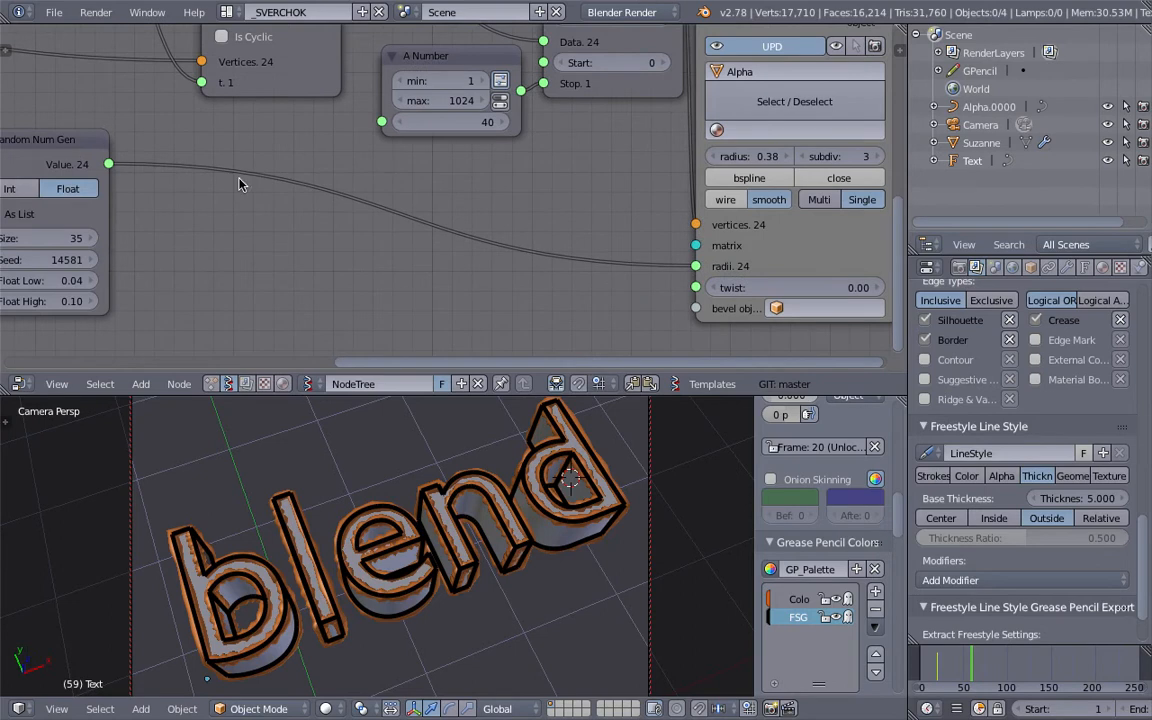
left_click_drag(68, 150, 519, 199)
middle_click_drag(518, 274, 509, 185)
scroll(507, 186, "up", 1)
mouse_move(503, 224)
left_mouse_down()
mouse_move(534, 224)
mouse_move(521, 224)
left_mouse_up()
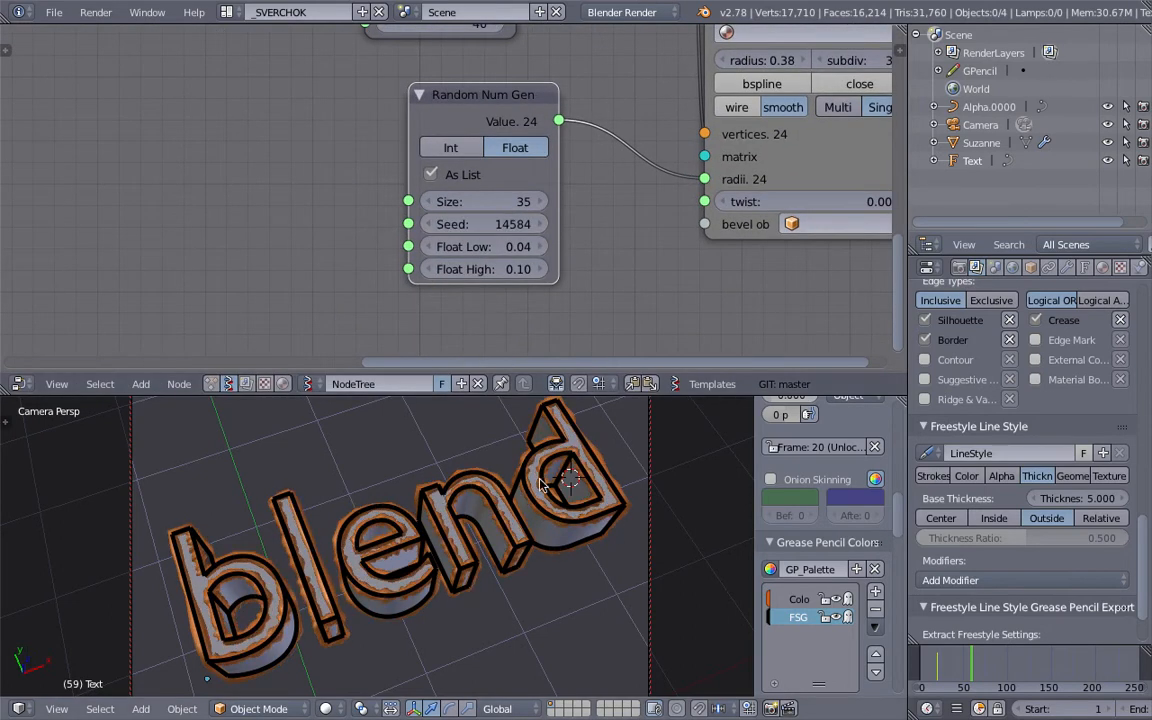
Step: Set the stroke opacity of the FSG grease pencil color to 0
scroll(793, 580, "down", 4)
left_click_drag(800, 622, 730, 622)
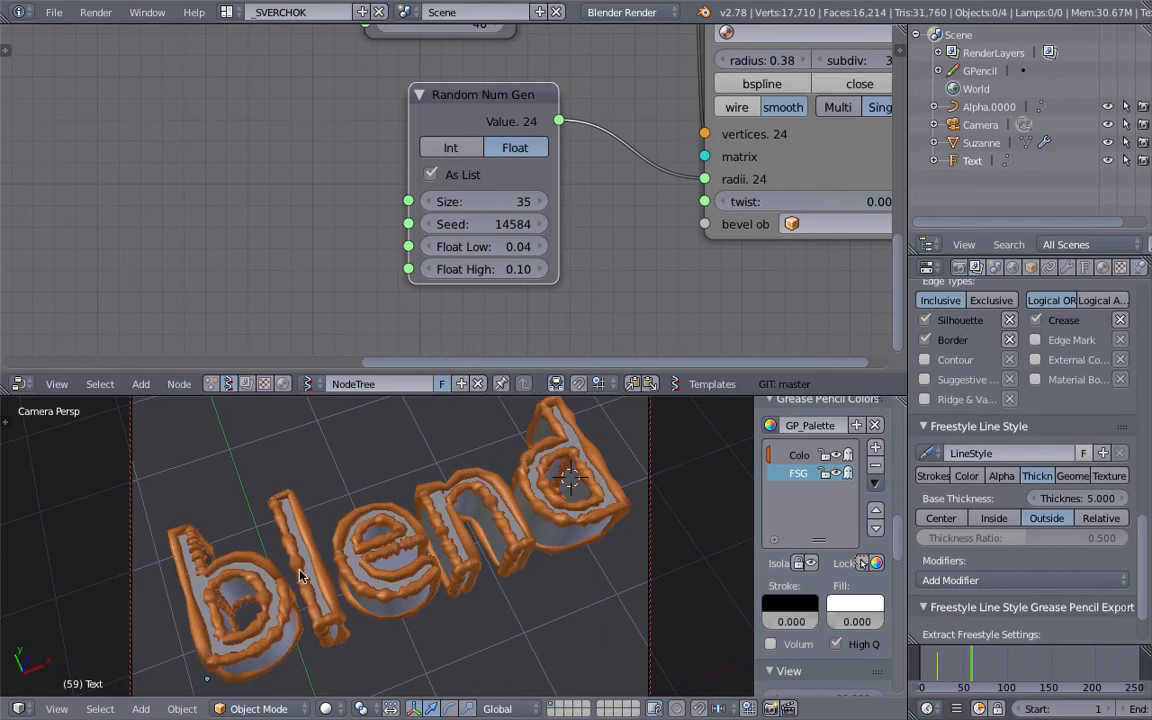
Step: Try values of 1 and 37 in the A Number node that drives the List Slice stop
scroll(475, 210, "up", 4, "shift")
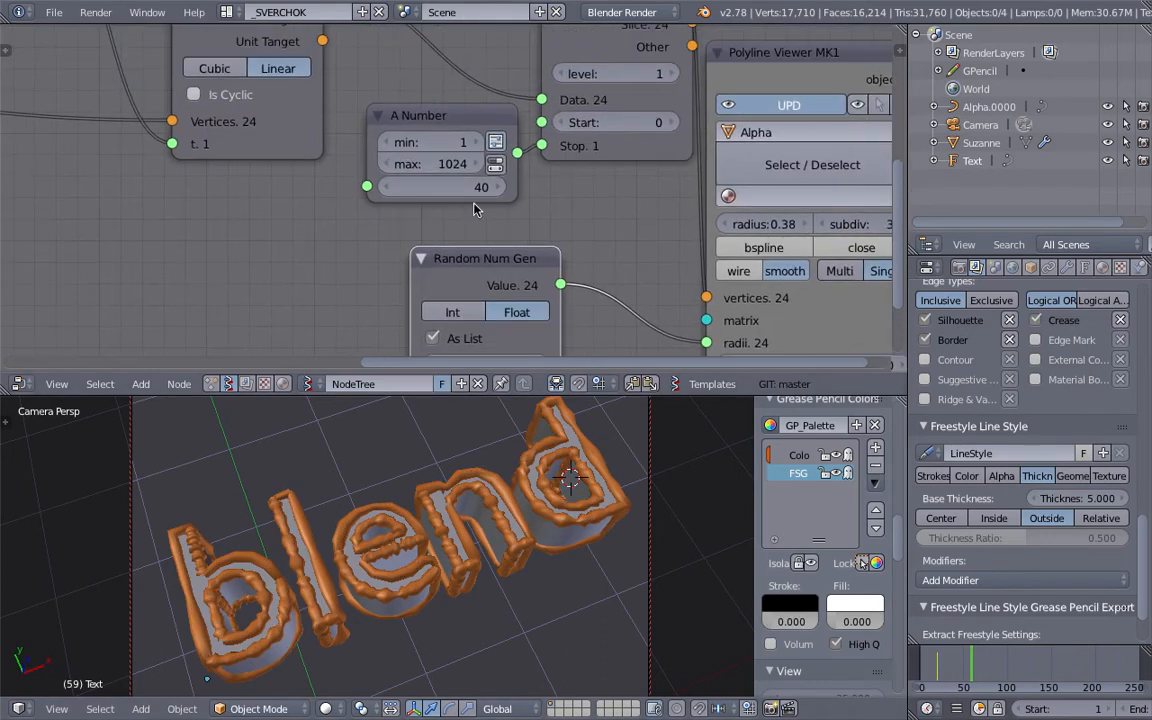
type("1")
key("Return")
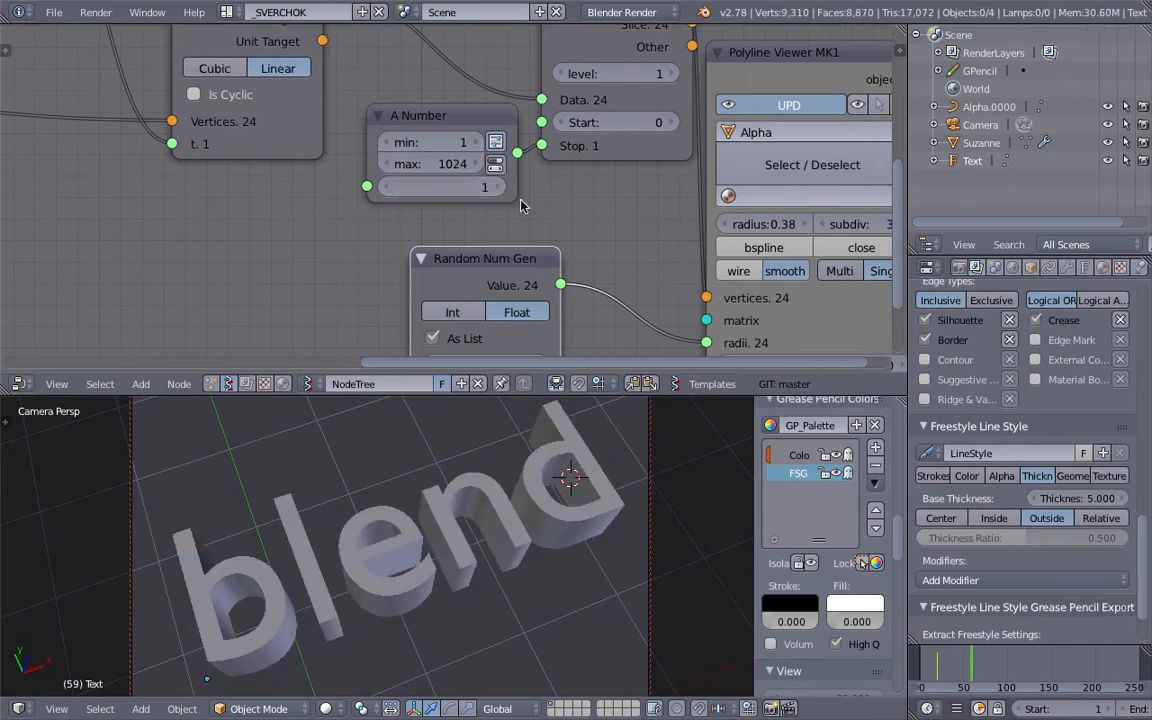
left_click_drag(445, 187, 480, 187)
Step: Move the Polyline Viewer MK1 node up, set its subdiv to 1 and select the generated curve in the 3D view
middle_click_drag(525, 65, 424, 147)
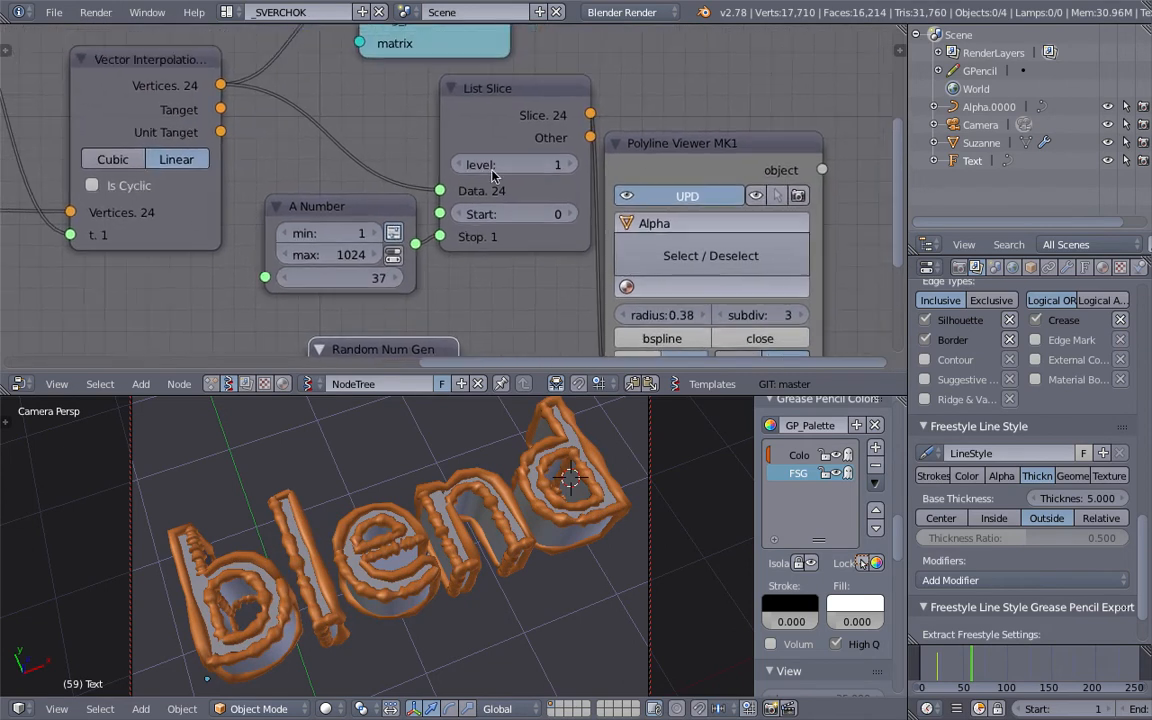
left_click_drag(695, 140, 710, 104)
scroll(712, 115, "down", 1)
middle_click_drag(717, 137, 682, 112)
left_click(666, 239)
left_click(666, 239)
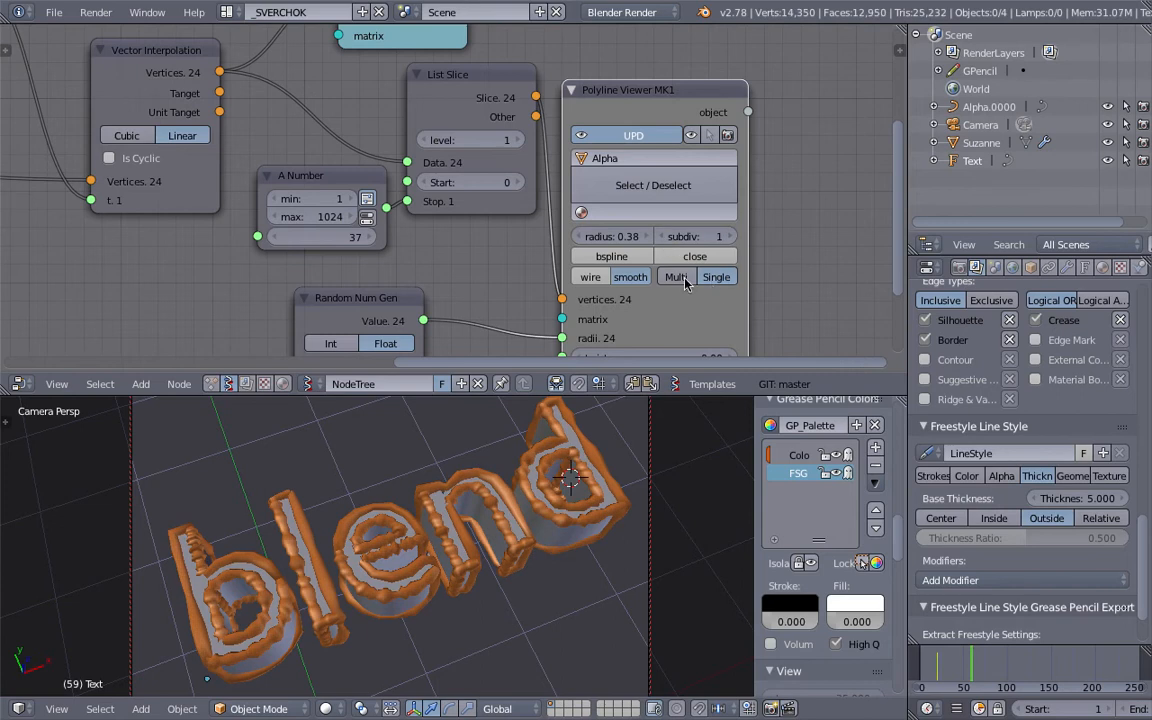
right_click(565, 438)
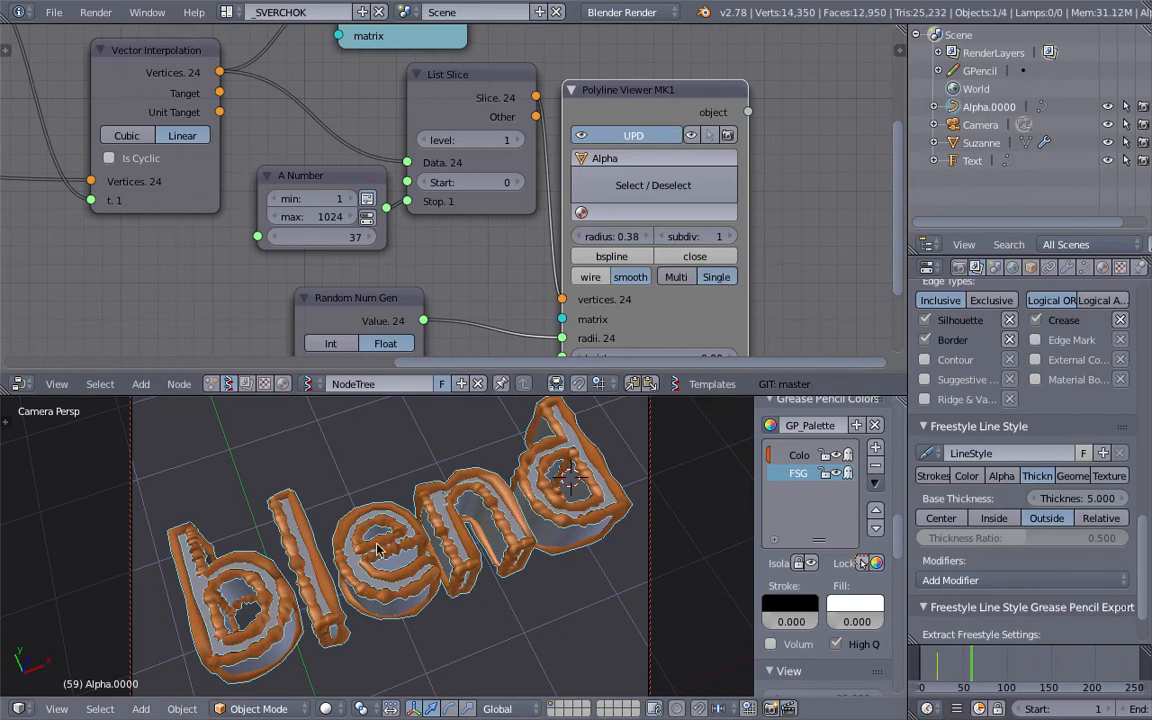
Step: Set the A Number node's value to 32
middle_click_drag(433, 253, 404, 231)
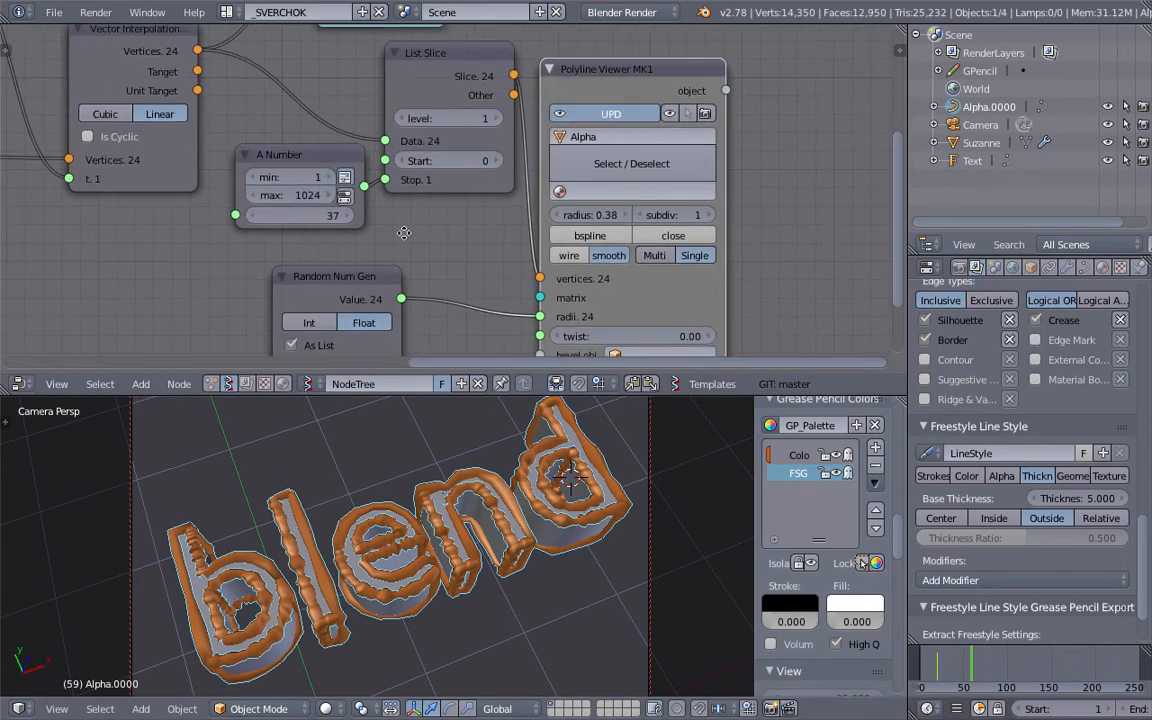
middle_click_drag(256, 217, 395, 231)
middle_click_drag(271, 173, 340, 195)
mouse_move(498, 250)
left_mouse_down()
mouse_move(448, 250)
mouse_move(490, 250)
left_mouse_up()
Step: Move the Vector Interpolation node up slightly and save the scene over the existing file
mouse_move(338, 233)
middle_mouse_down()
mouse_move(374, 257)
mouse_move(380, 247)
middle_mouse_up()
scroll(338, 221, "down", 3)
left_click_drag(417, 172, 398, 148)
key("ctrl+s")
left_click(397, 144)
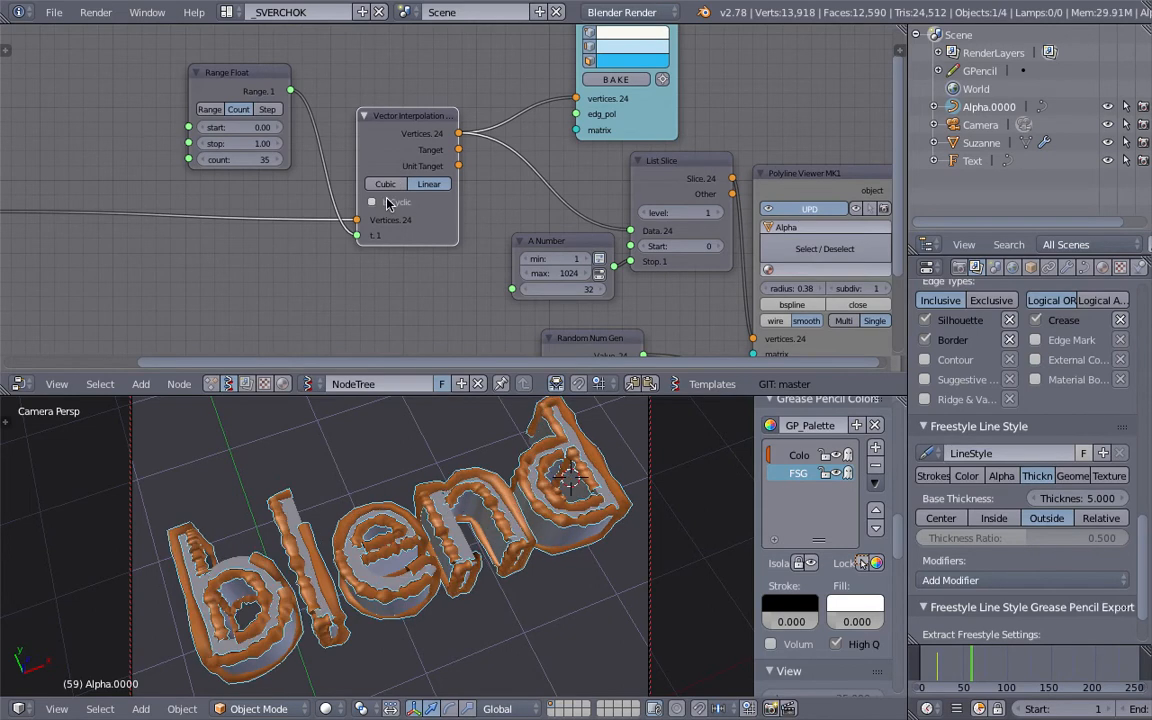
scroll(225, 179, "up", 2)
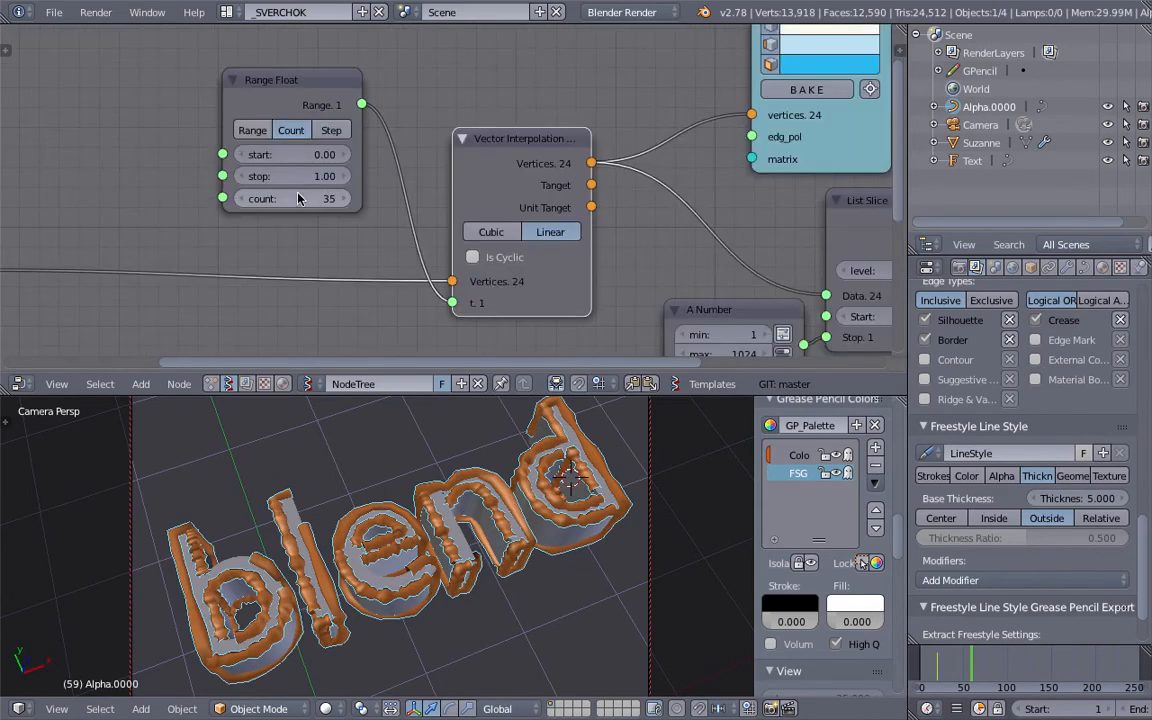
Step: Set the Range Float node's count to 60 and enable Is Cyclic on the Vector Interpolation node
left_click_drag(333, 198, 413, 196)
mouse_move(292, 199)
left_mouse_down()
mouse_move(360, 199)
mouse_move(316, 199)
left_mouse_up()
middle_click_drag(566, 267, 475, 248)
left_click(410, 238)
Step: Set the A Number node's value to 45
middle_click_drag(657, 351, 563, 283)
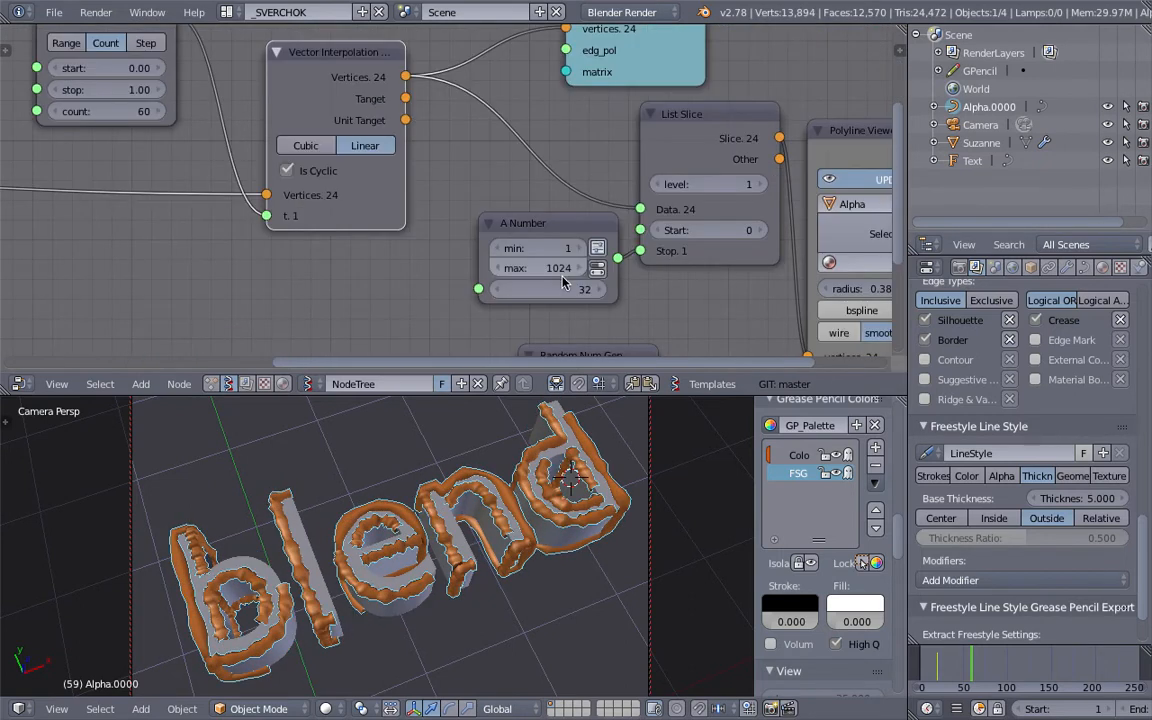
mouse_move(549, 289)
left_mouse_down()
mouse_move(532, 289)
mouse_move(598, 289)
left_mouse_up()
Step: Set the Polyline Viewer MK1 node's radius to 0.1 and step it up to 0.19
mouse_move(625, 337)
middle_mouse_down()
mouse_move(612, 292)
mouse_move(540, 185)
middle_mouse_up()
left_click_drag(610, 202, 632, 287, "ctrl")
middle_click_drag(646, 276, 465, 297)
left_click(652, 264)
type("0.1")
key("Return")
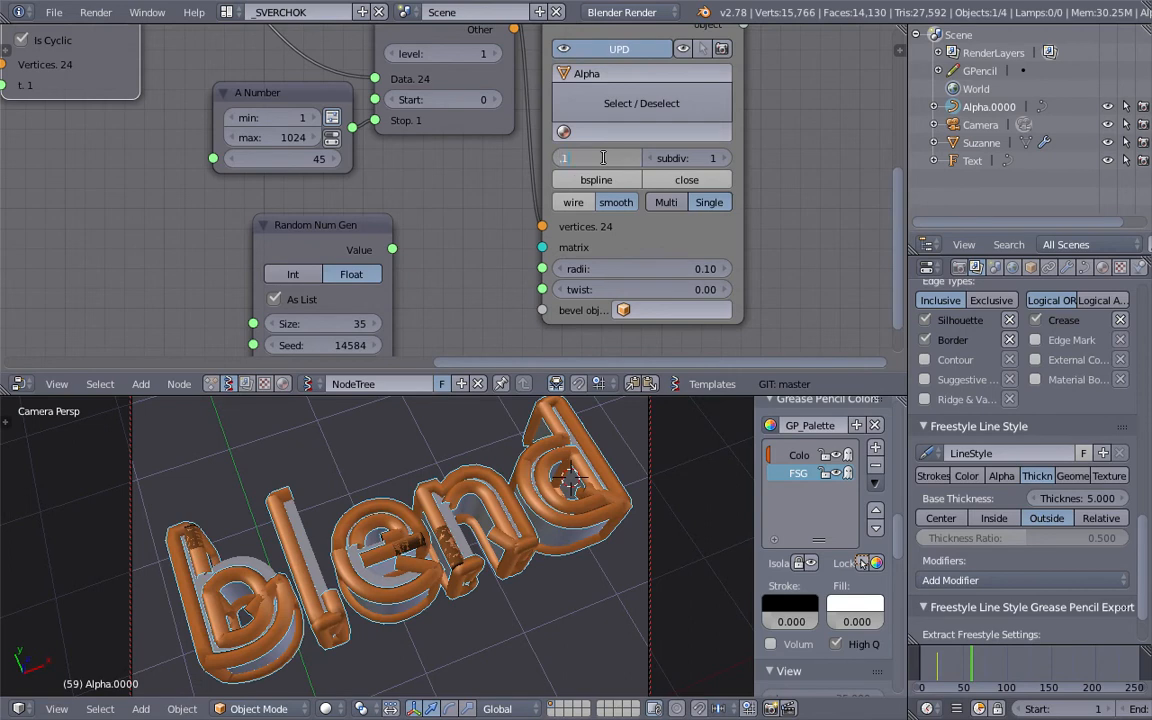
type("0.1")
key("Return")
left_click(634, 159)
left_click(634, 159)
left_click(634, 159)
Step: Select the generated curve in the 3D view and hide the Text object from the viewport
right_click(569, 450)
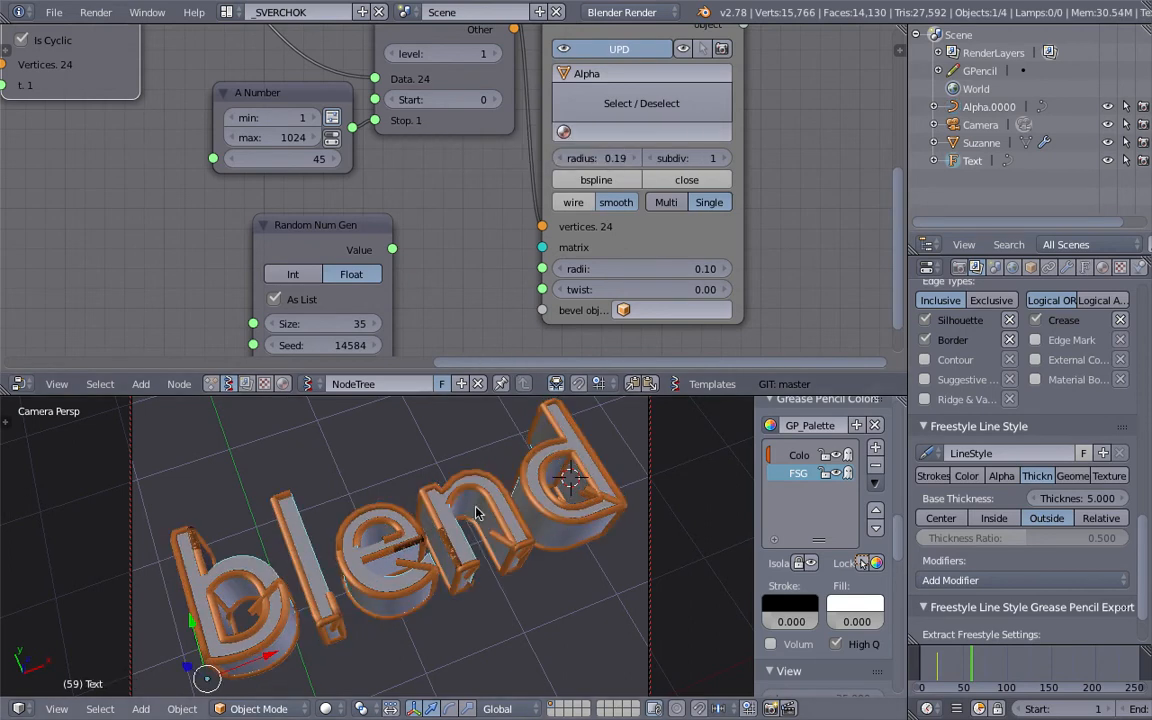
right_click(368, 535)
middle_click_drag(396, 284, 492, 263)
scroll(829, 563, "down", 5)
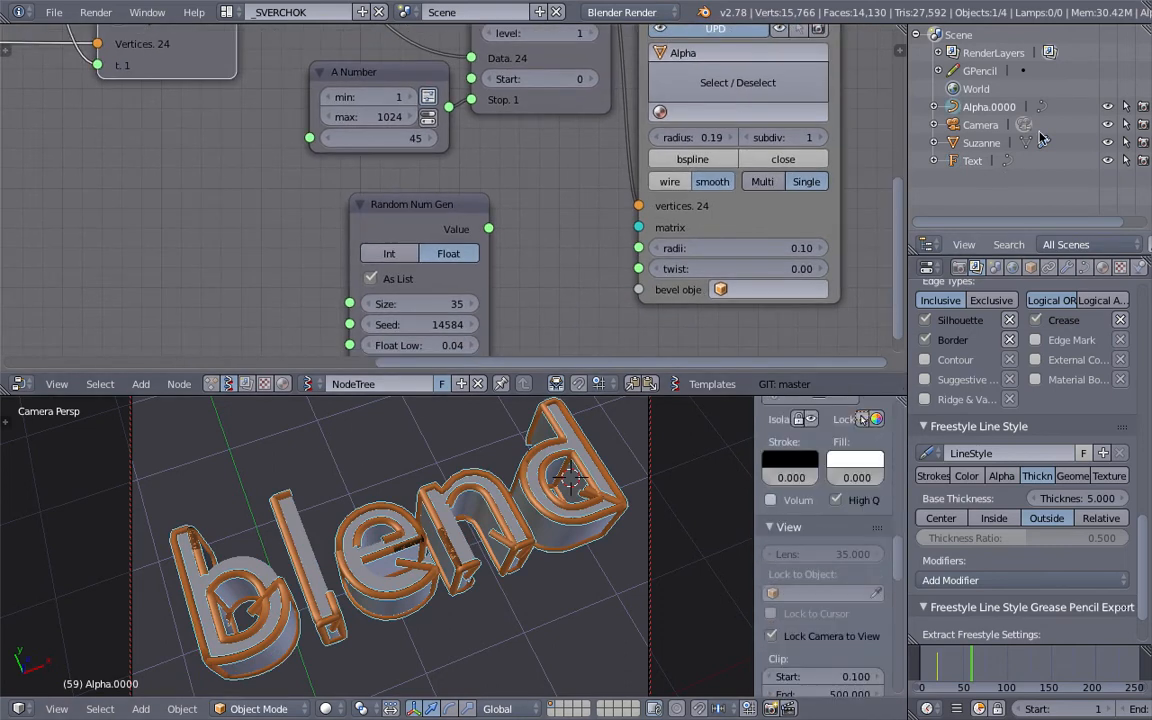
left_click(1107, 160)
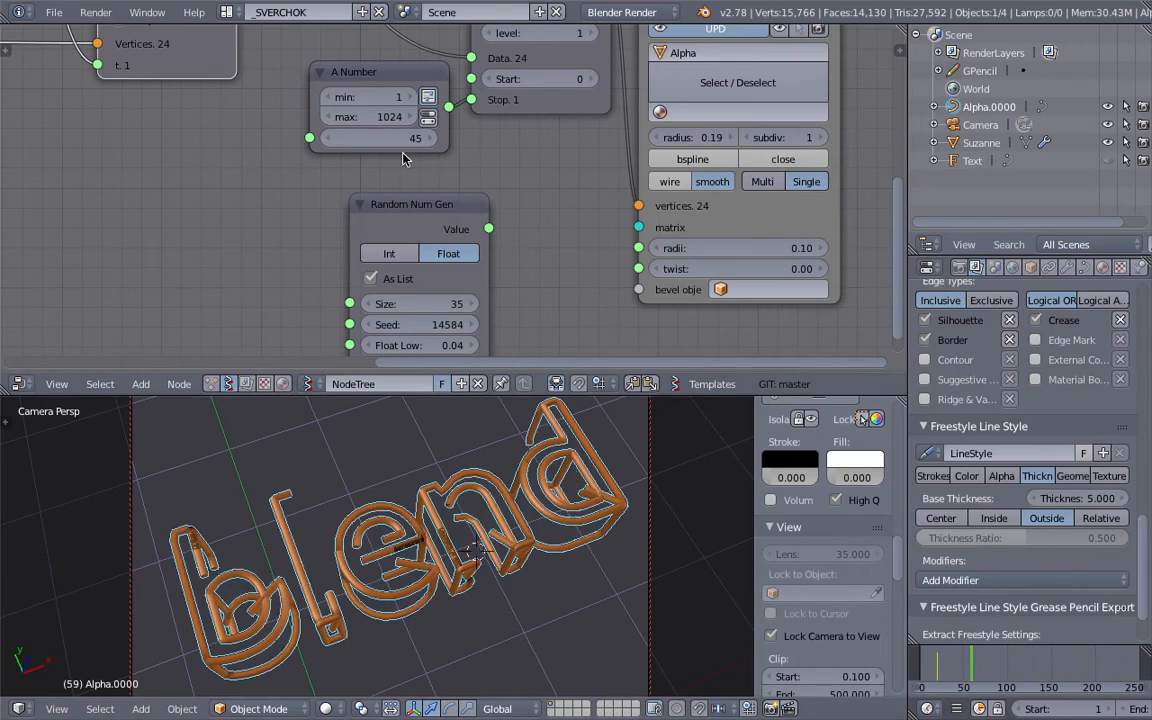
Step: Try values of 1 and 63 in the A Number node that feeds the List Slice stop
middle_click_drag(317, 149, 400, 218)
type("1")
key("Return")
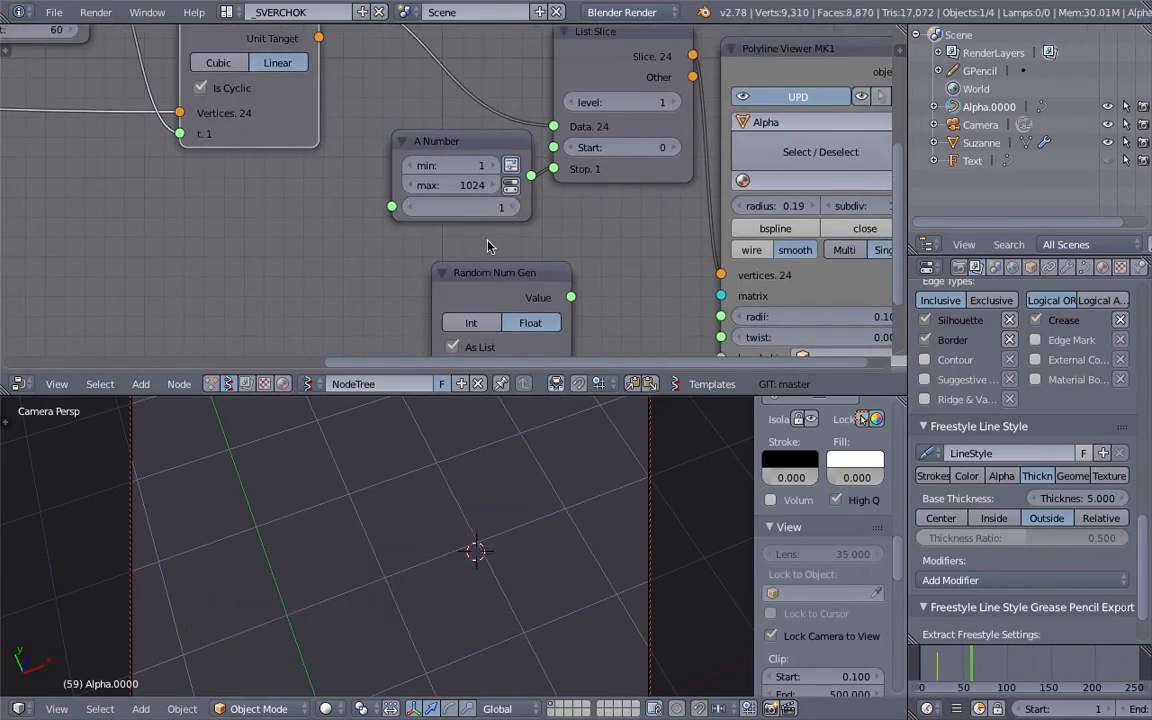
left_click_drag(464, 207, 600, 207)
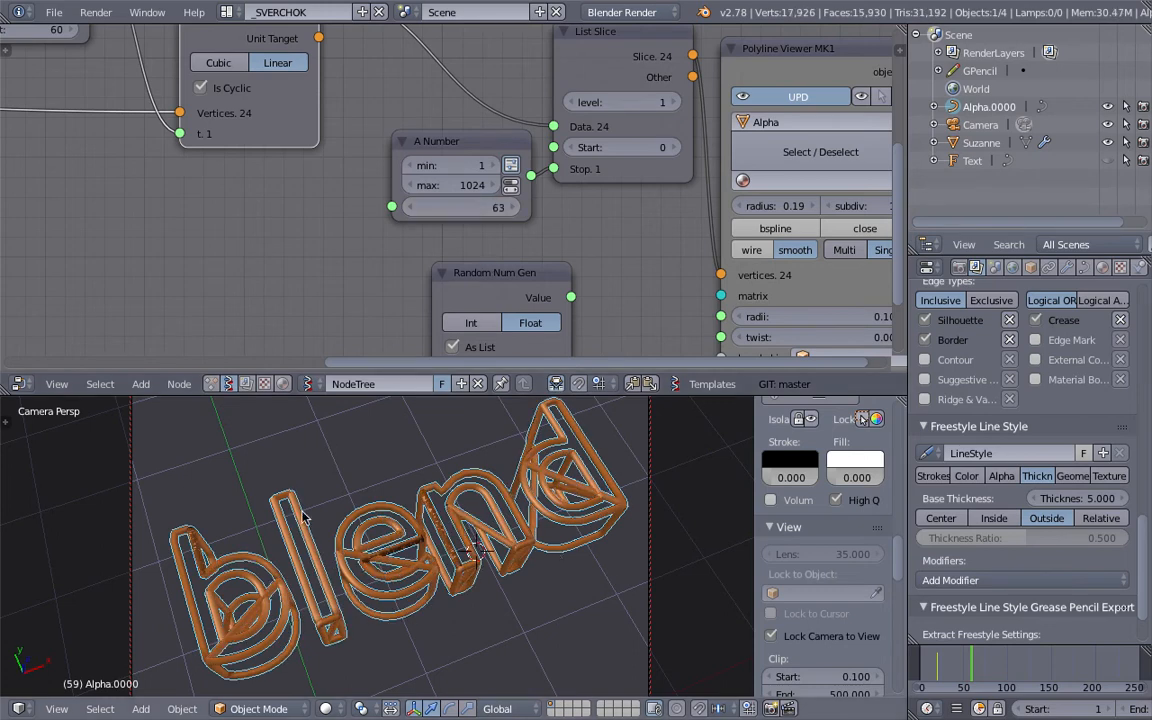
Step: Disable Is Cyclic on the Vector Interpolation node and save the scene over the existing file
scroll(318, 232, "down", 3)
middle_click_drag(314, 224, 293, 251)
middle_click_drag(363, 206, 457, 194)
scroll(447, 290, "up", 8)
left_click(450, 306)
scroll(591, 275, "down", 3)
key("ctrl+s")
key("Return")
Step: Raise the A Number node's value to 69
middle_click_drag(594, 301, 558, 288)
mouse_move(558, 288)
left_mouse_down()
mouse_move(466, 288)
mouse_move(560, 288)
left_mouse_up()
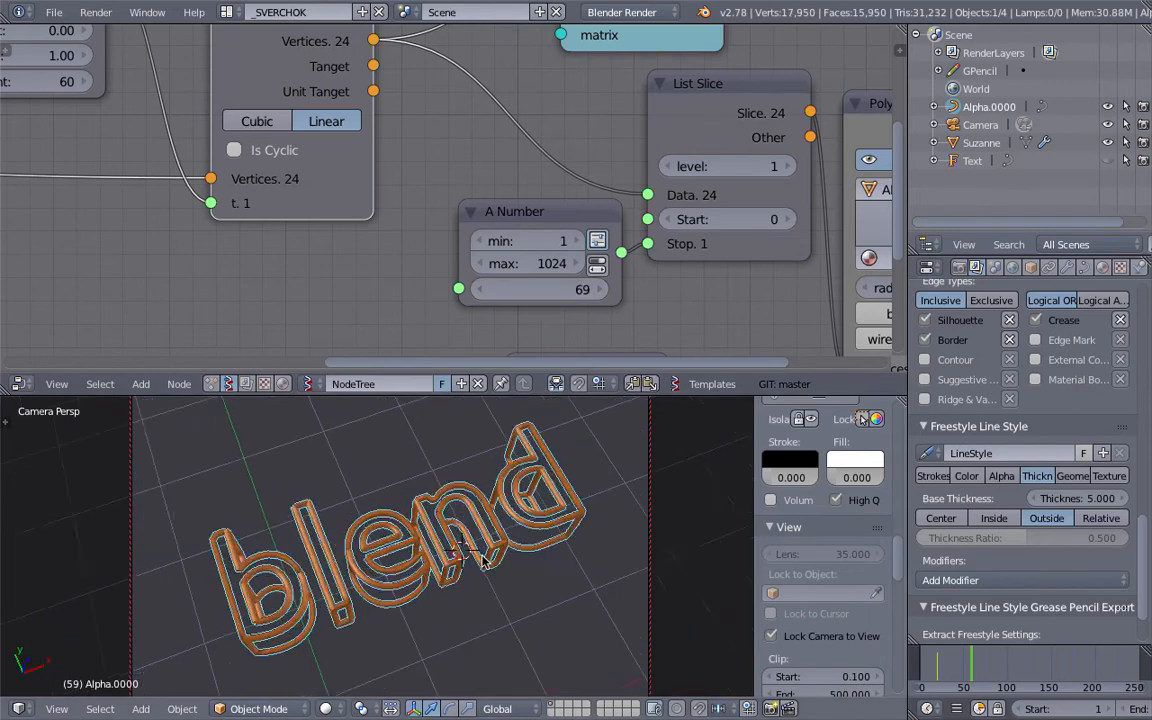
Step: Delete the Alpha.0000 curve and the Text object from the scene
right_click(1010, 108)
left_click(1005, 112)
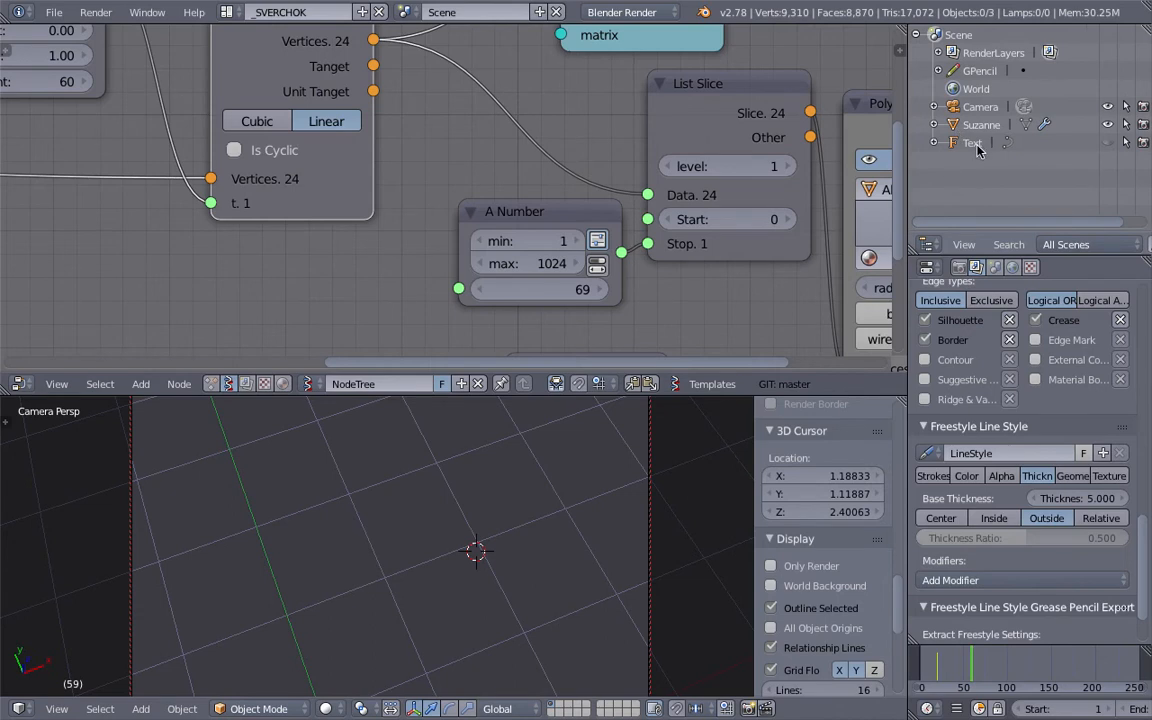
right_click(977, 149)
left_click(966, 149)
Step: Frame Suzanne in the camera view with nothing selected and render the image
middle_click_drag(440, 527, 537, 556)
key("a")
scroll(537, 556, "up", 1)
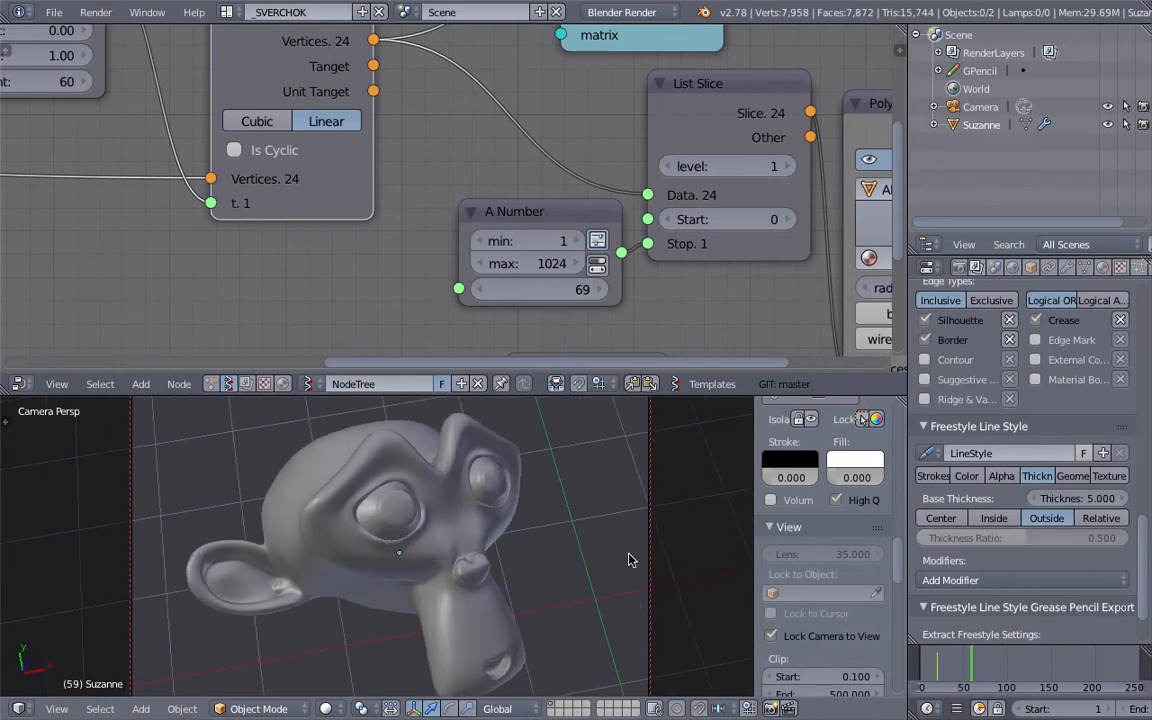
middle_click_drag(703, 549, 696, 541)
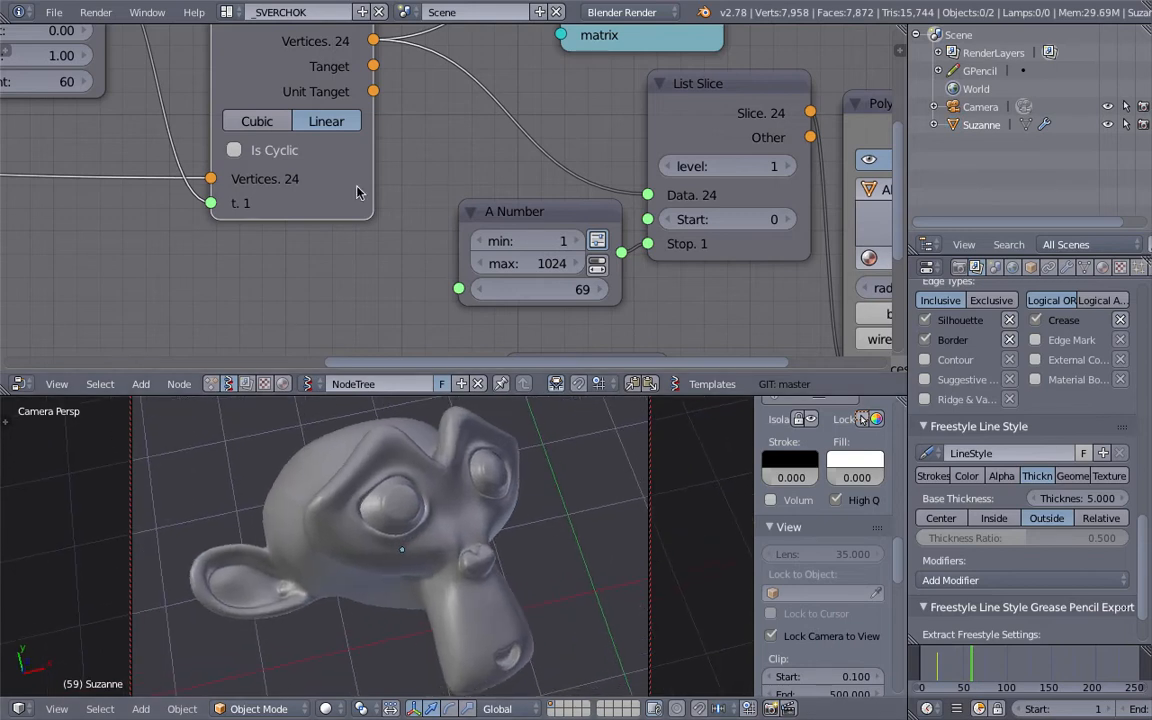
left_click(96, 12)
left_click(115, 31)
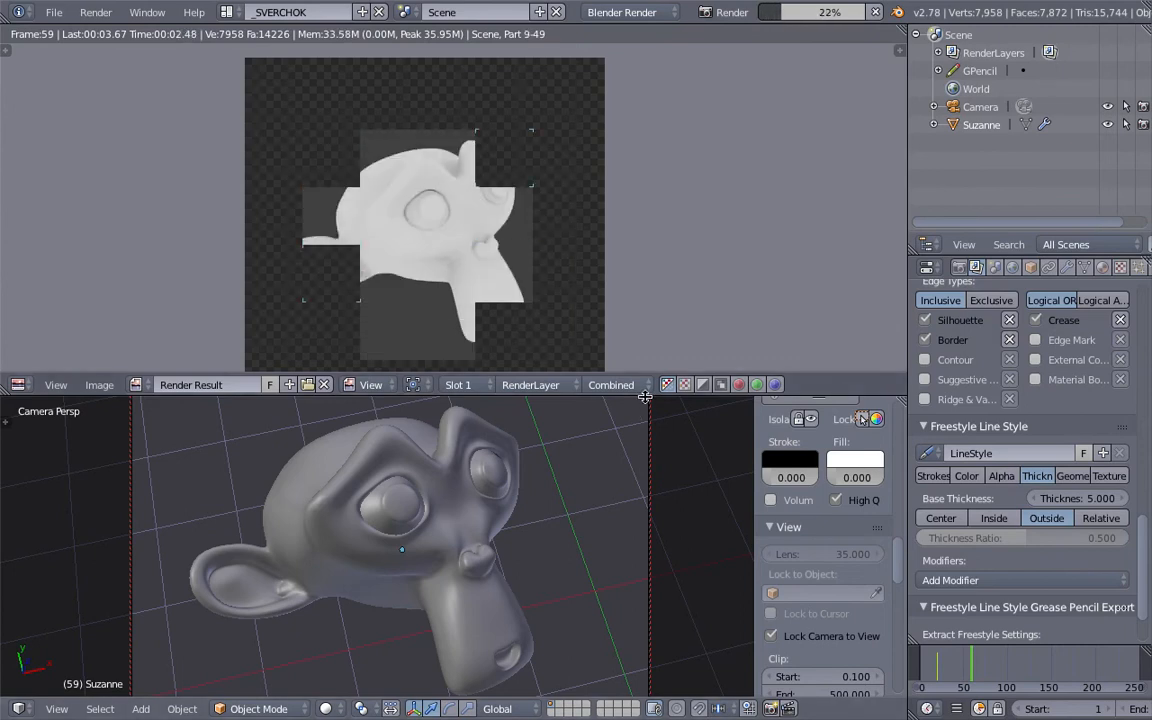
Step: Examine the Freestyle lines on the rendered Suzanne, adjust the render area's height and return to the node editor
left_click_drag(645, 397, 640, 415)
scroll(441, 186, "up", 2)
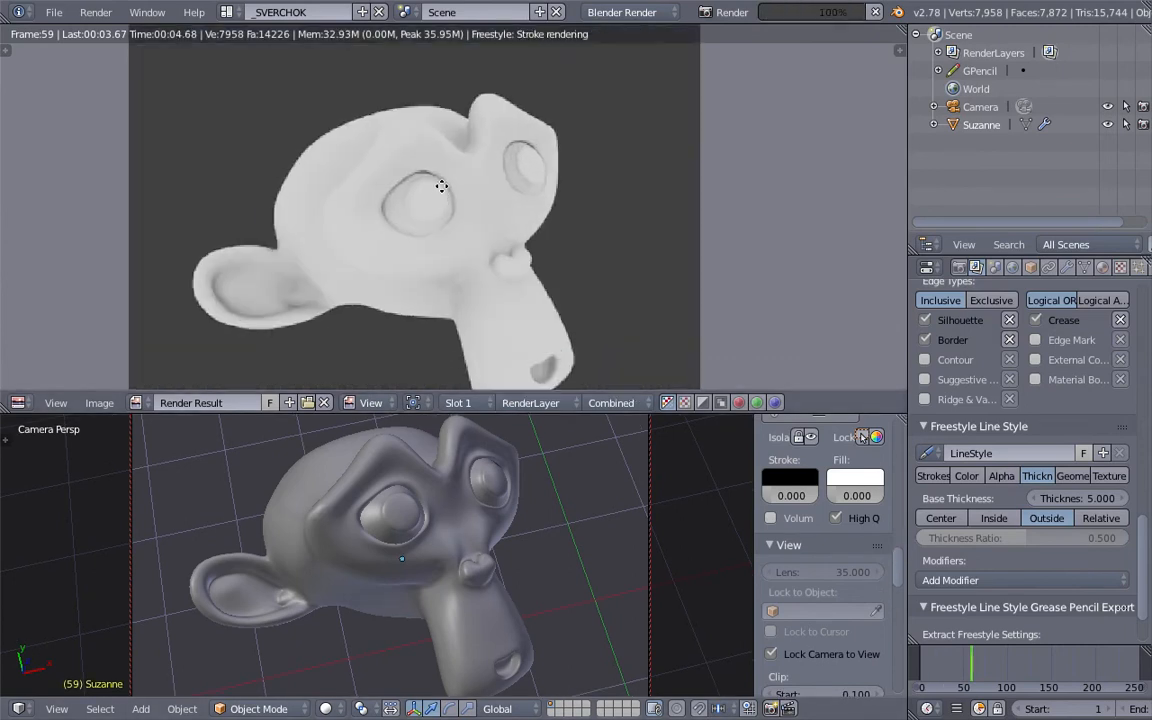
scroll(405, 150, "down", 1)
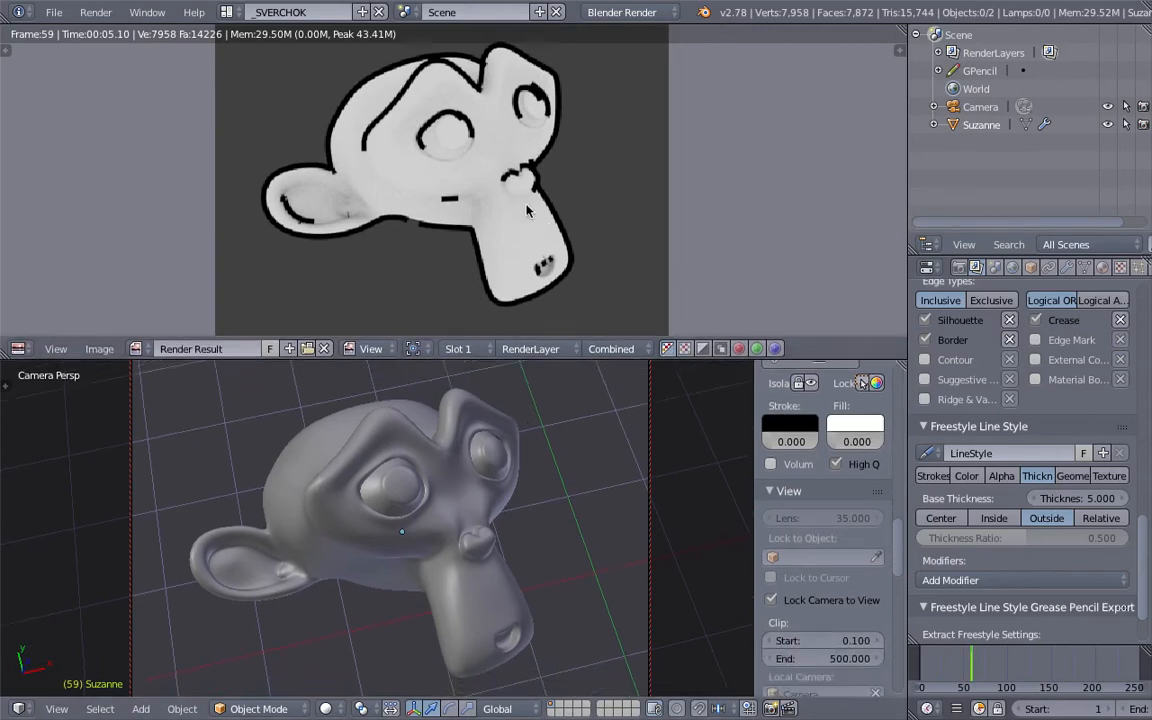
key("shift+F3")
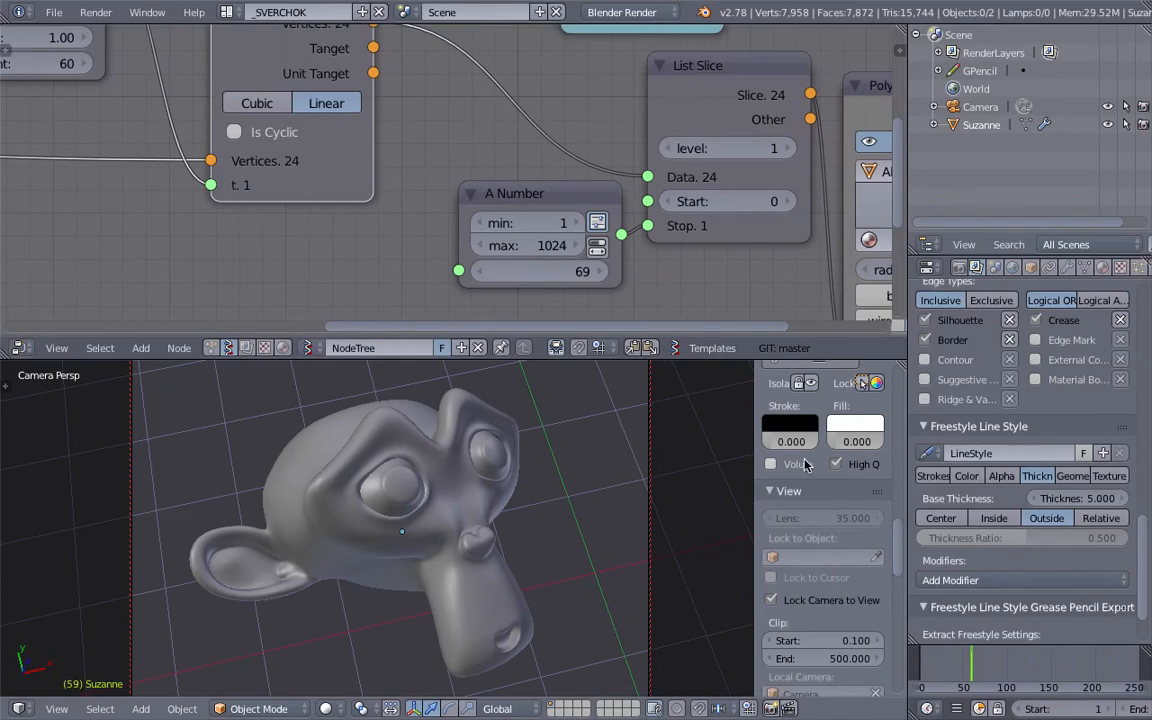
Step: Set the stroke alpha of the FSG grease pencil colour to 1.000
scroll(803, 468, "up", 5)
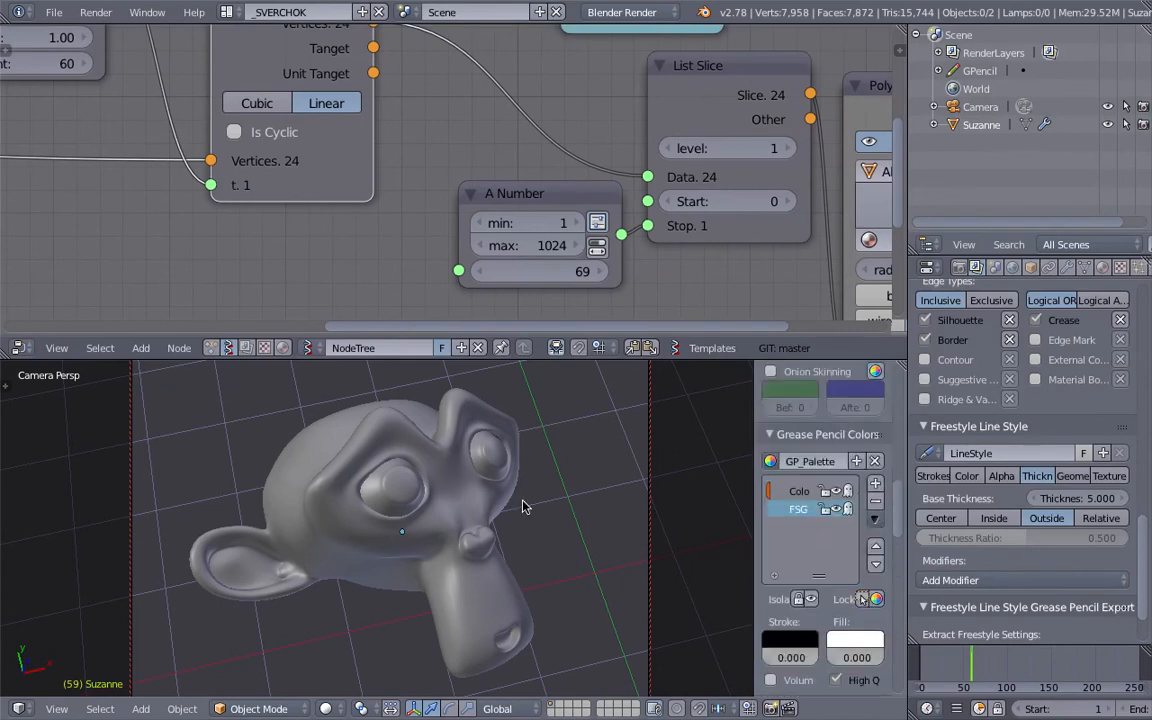
scroll(790, 470, "down", 3)
left_click_drag(768, 585, 817, 585)
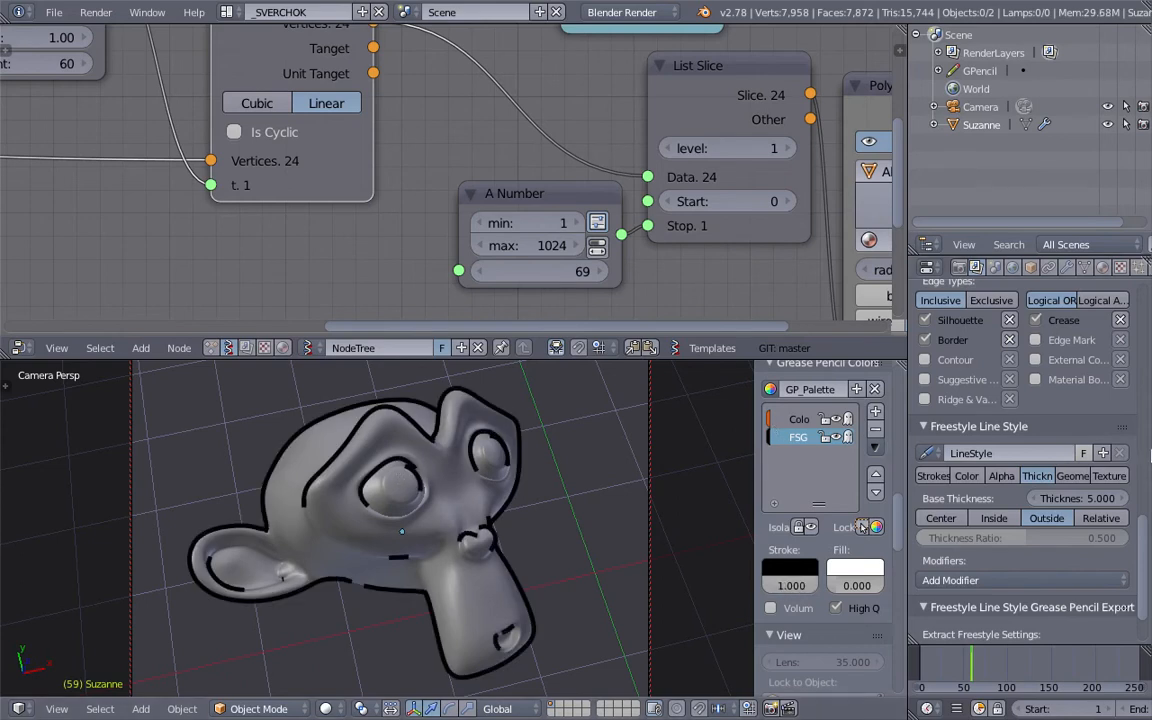
Step: Go to frame 42 to regenerate the Sverchok curve and set the FSG colour's stroke alpha to 0
scroll(1147, 541, "down", 3)
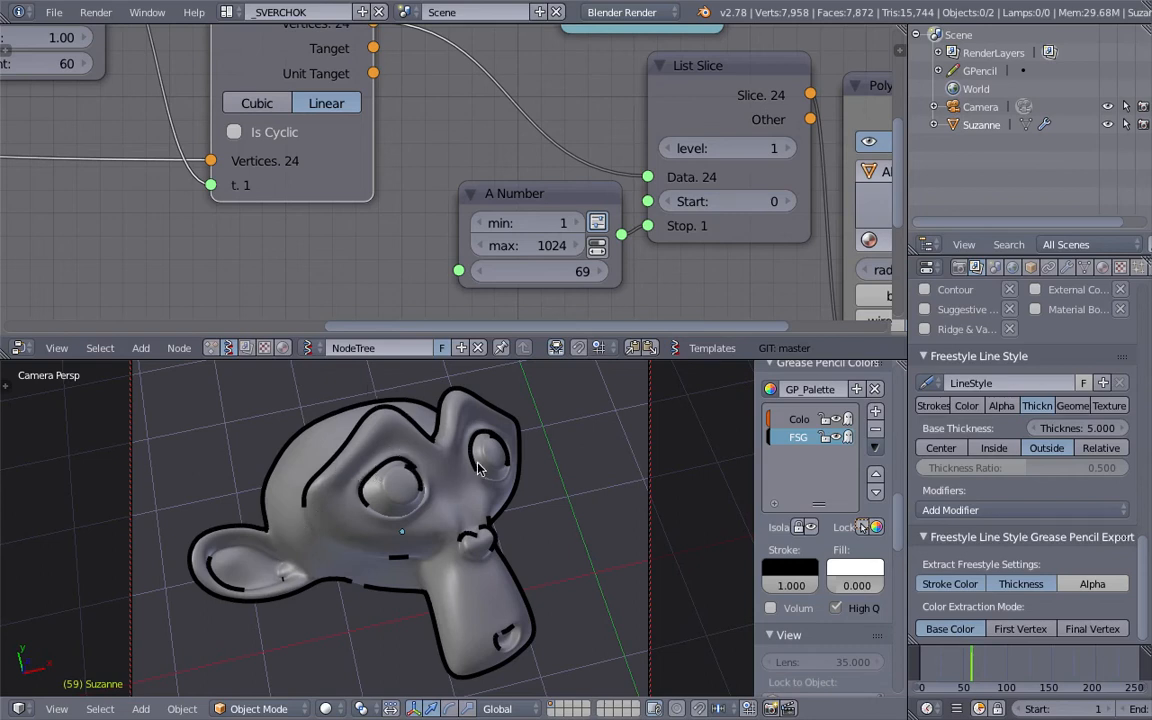
right_click(462, 495)
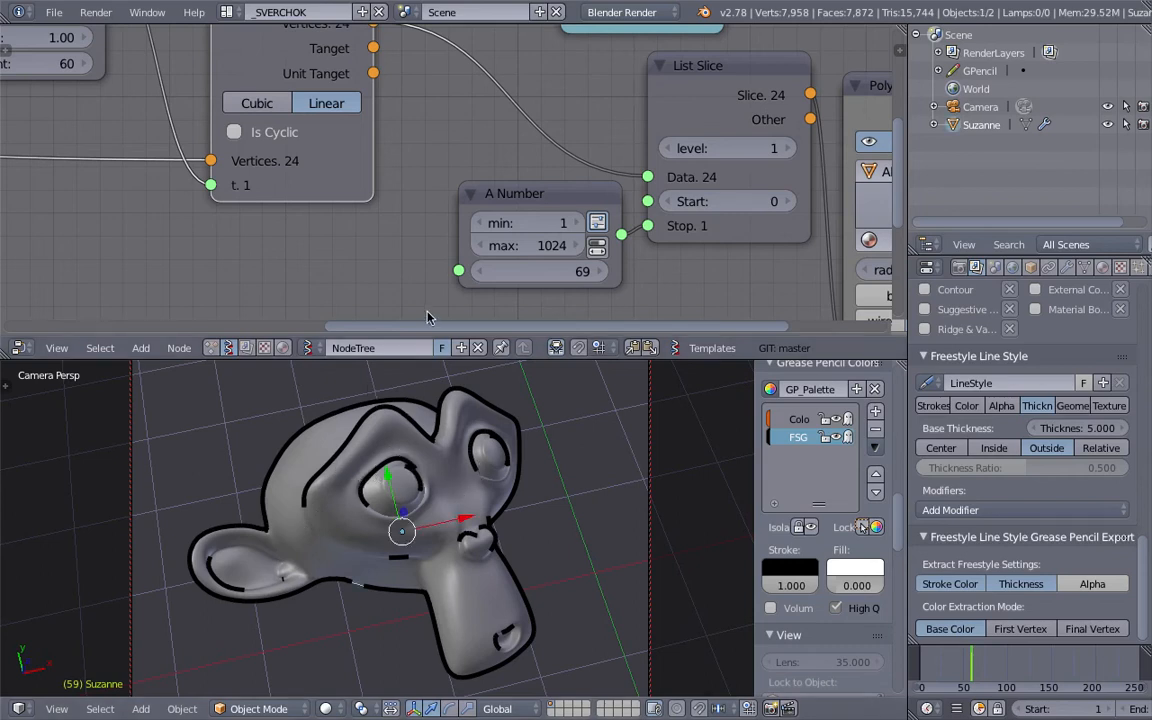
left_click(955, 662)
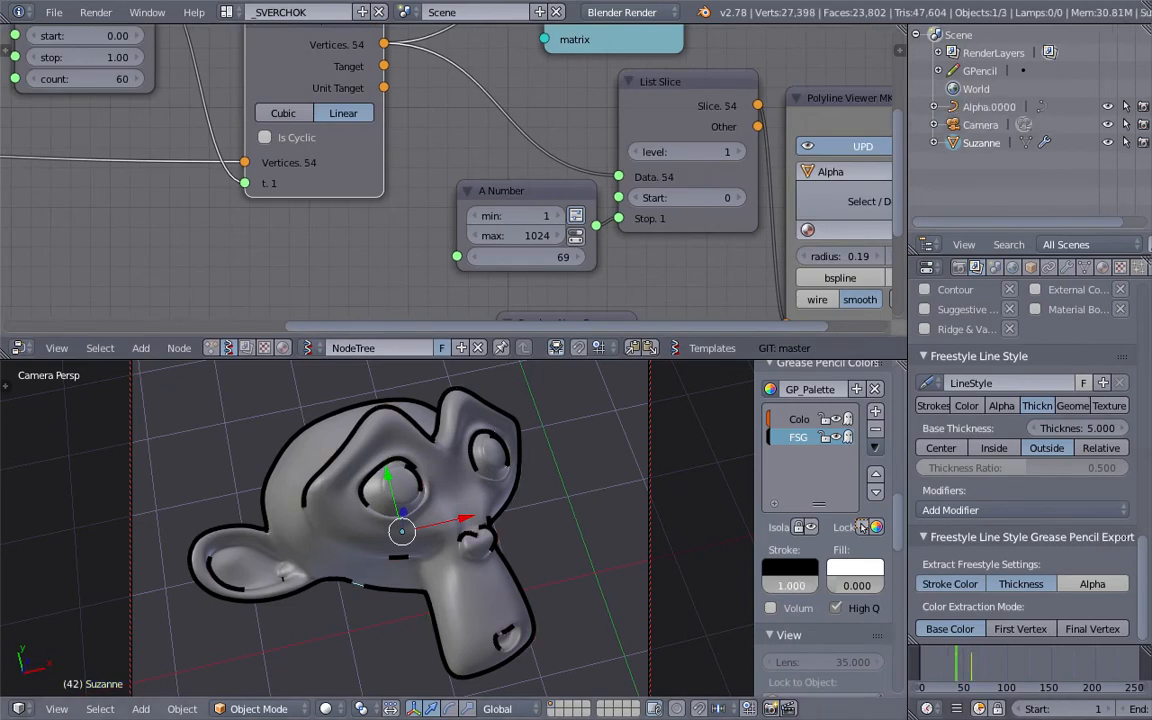
left_click_drag(803, 585, 748, 586)
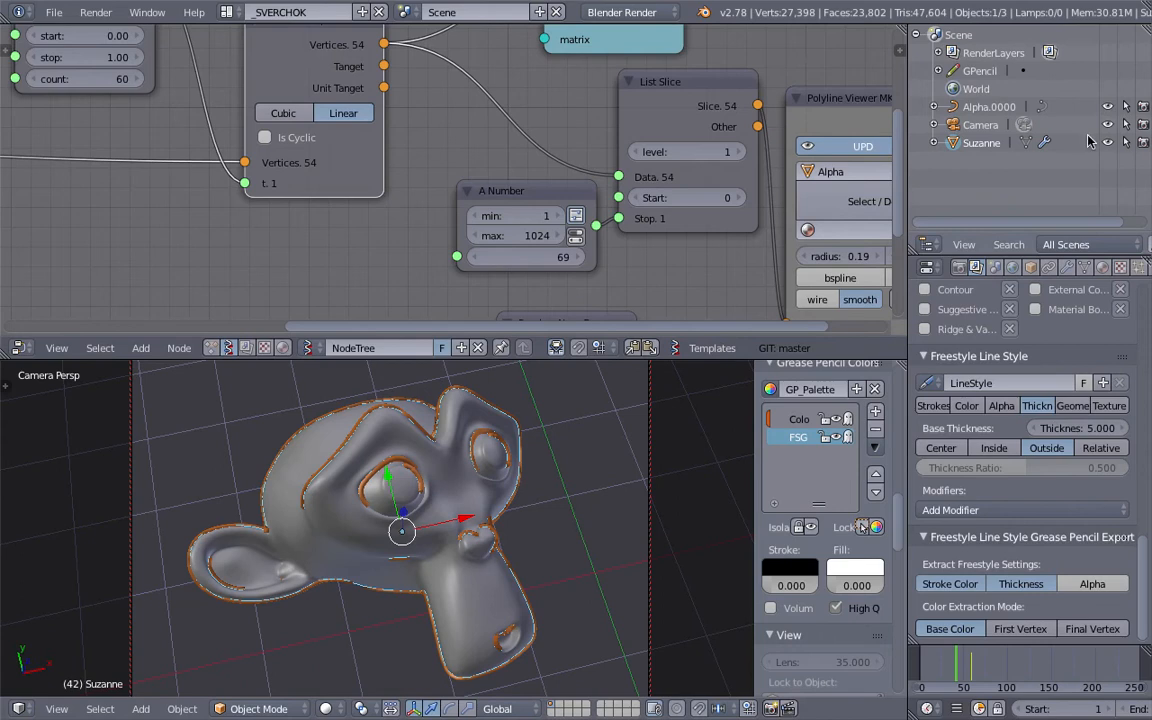
Step: Hide Suzanne from the viewport and select the generated outline curve
left_click(1107, 144)
right_click(408, 424)
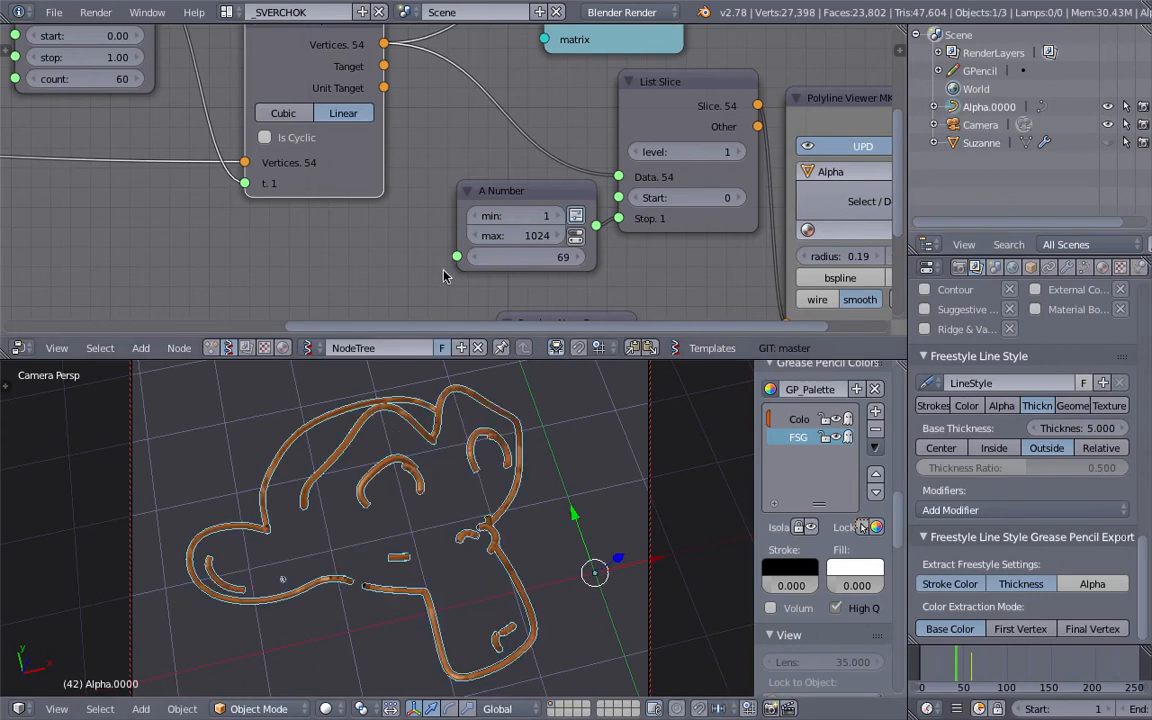
Step: Try a lower A Number value, undo it and set the value to 126
left_click_drag(512, 258, 470, 258)
key("ctrl+z")
mouse_move(551, 258)
left_mouse_down()
mouse_move(417, 258)
mouse_move(569, 258)
left_mouse_up()
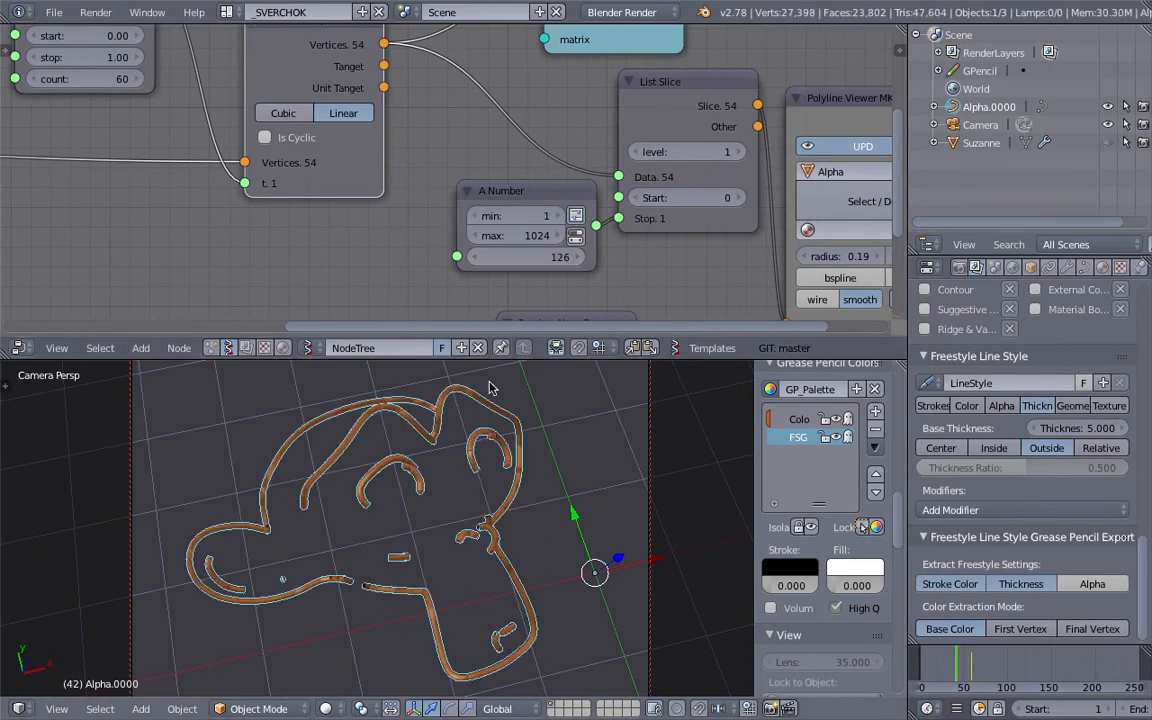
Step: Delete the generated Alpha.0000 outline curve
right_click(993, 116)
left_click(893, 112)
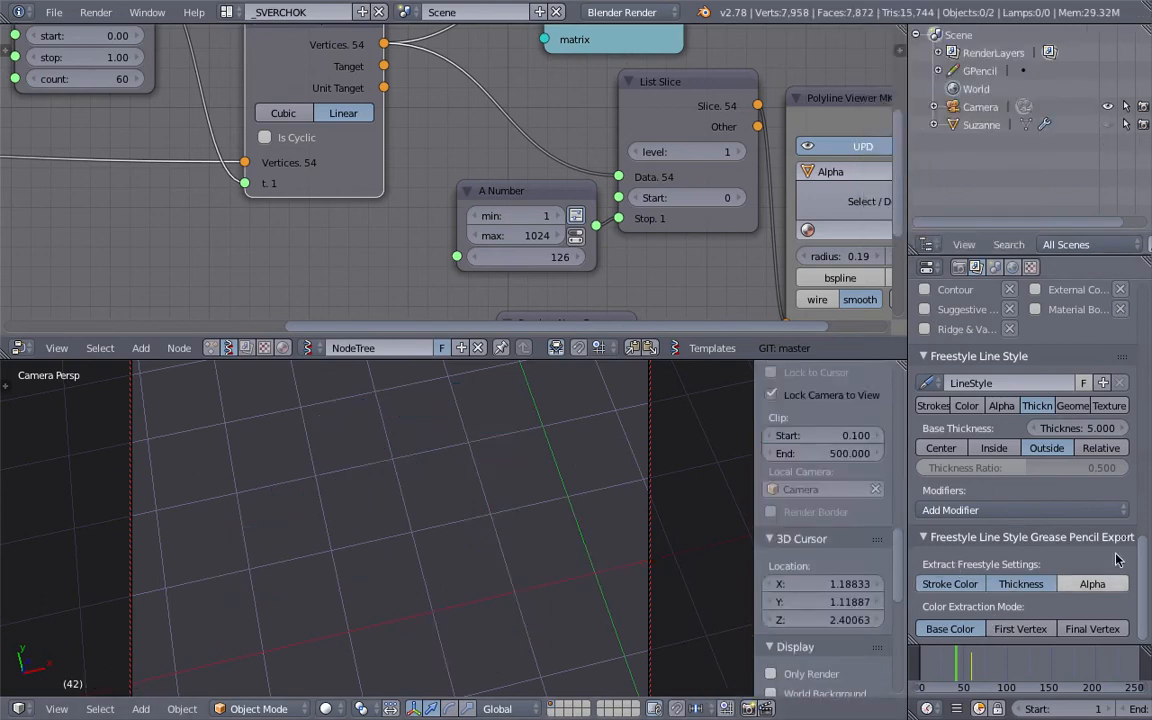
Step: Look through the available line thickness modifiers and widen the properties editor
left_click(1040, 510)
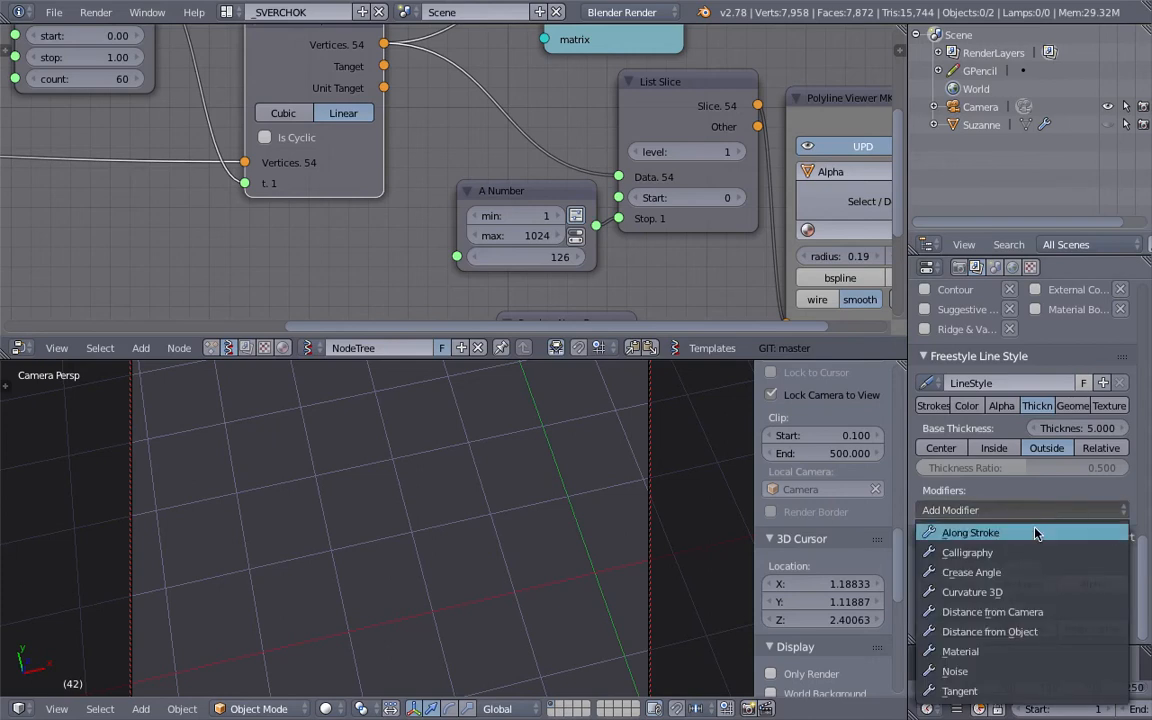
scroll(1080, 630, "up", 3)
scroll(1077, 634, "down", 3)
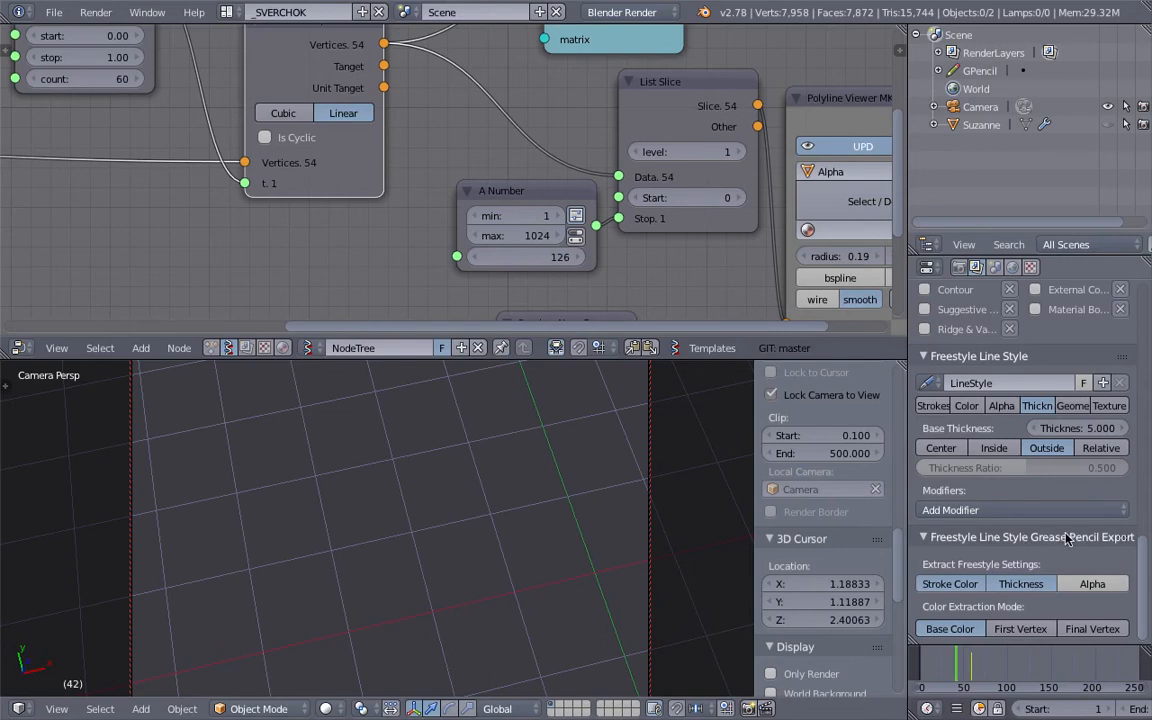
left_click_drag(906, 580, 838, 590)
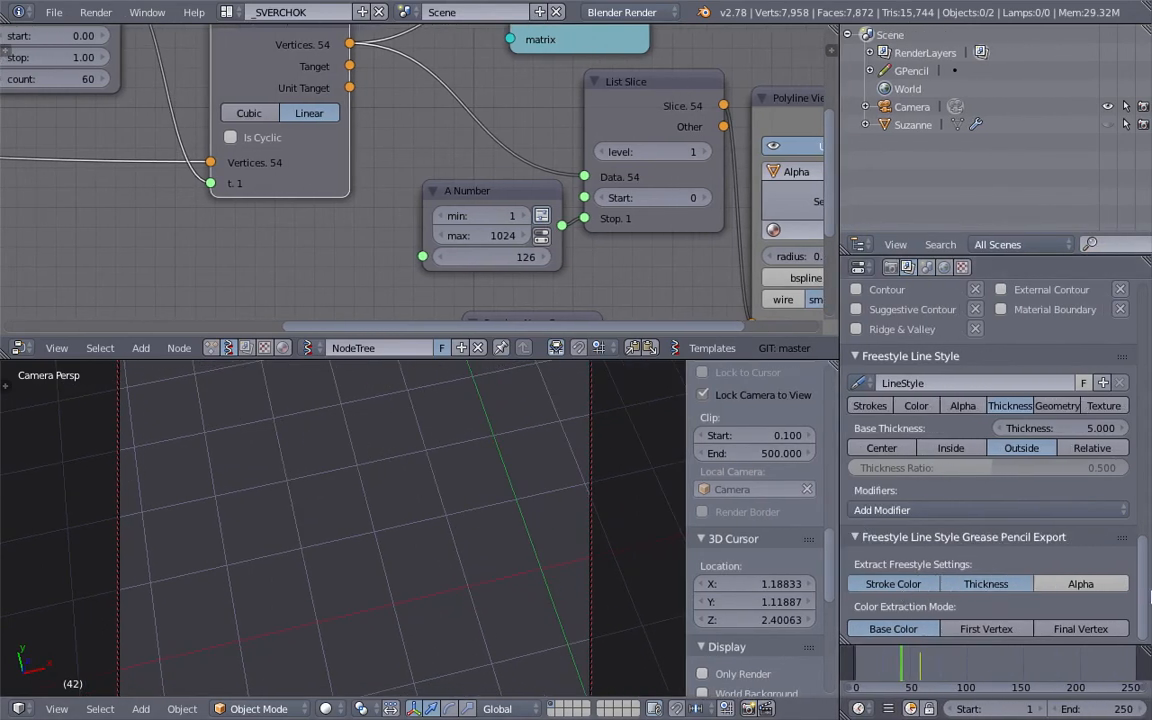
Step: Examine the Freestyle, Views and Passes sections of the render layer settings
left_click_drag(1147, 559, 1150, 397)
left_click(899, 392)
left_click(899, 392)
left_click(857, 366)
left_click(856, 364)
left_click(856, 347)
left_click(856, 347)
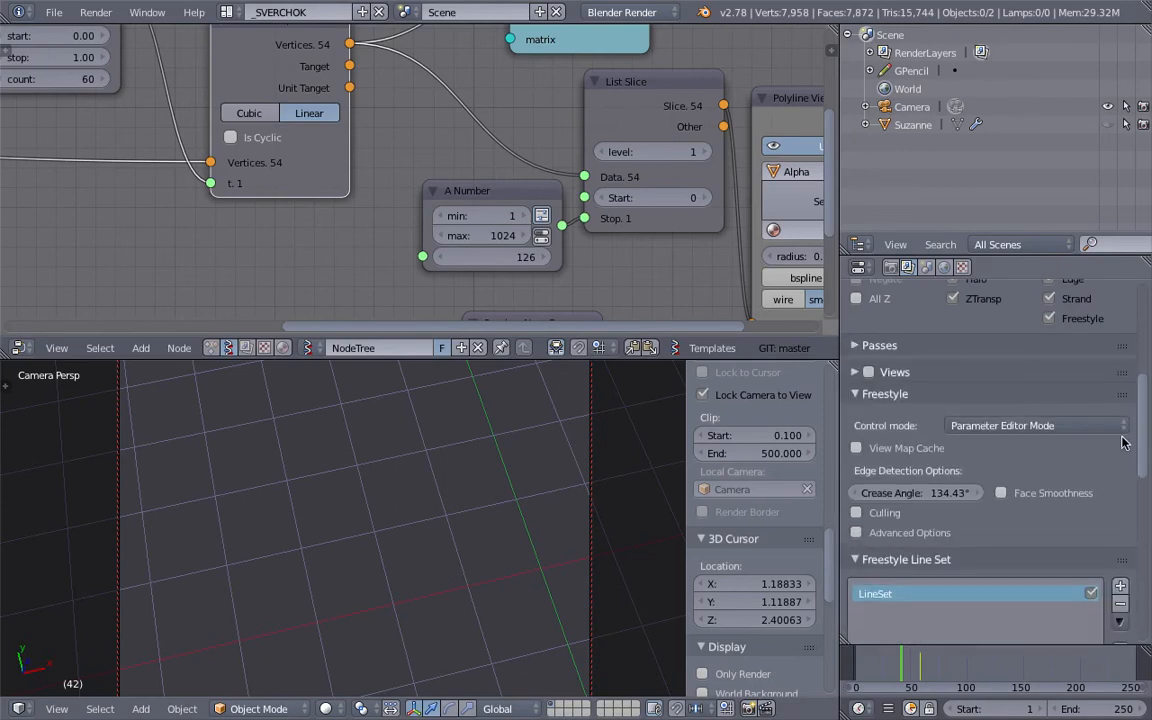
Step: Set the Freestyle line style's base thickness to 3
left_click_drag(1148, 469, 1150, 570)
scroll(1150, 570, "down", 3)
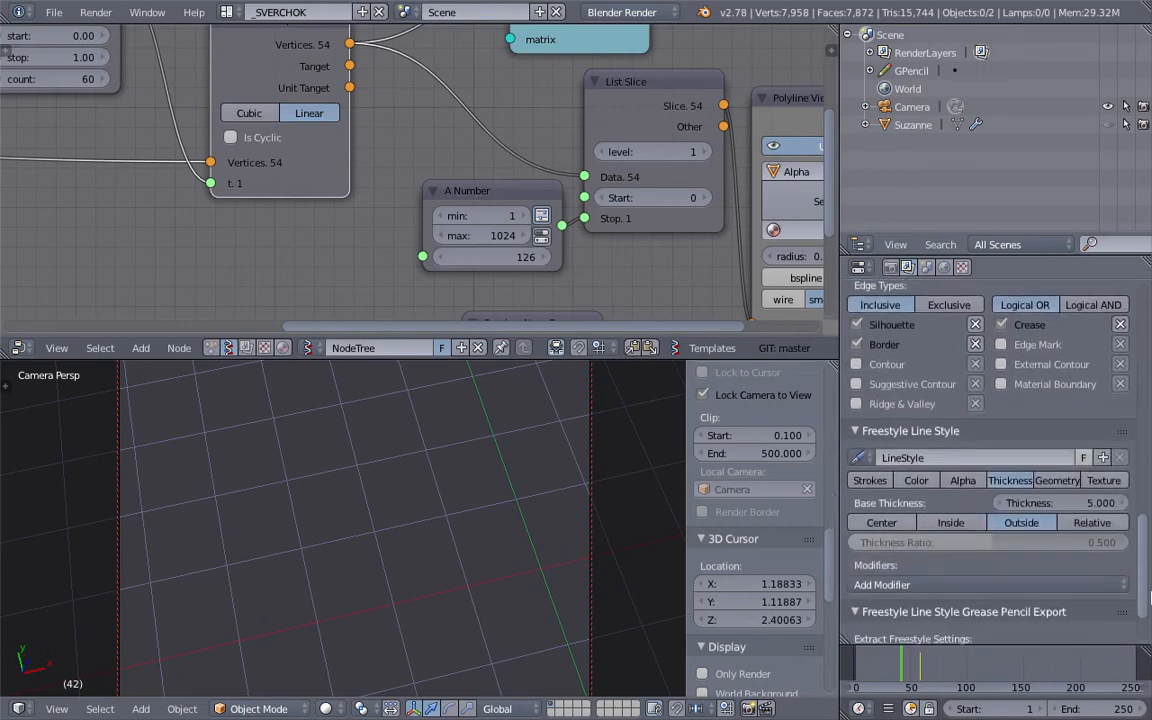
left_click(1076, 488)
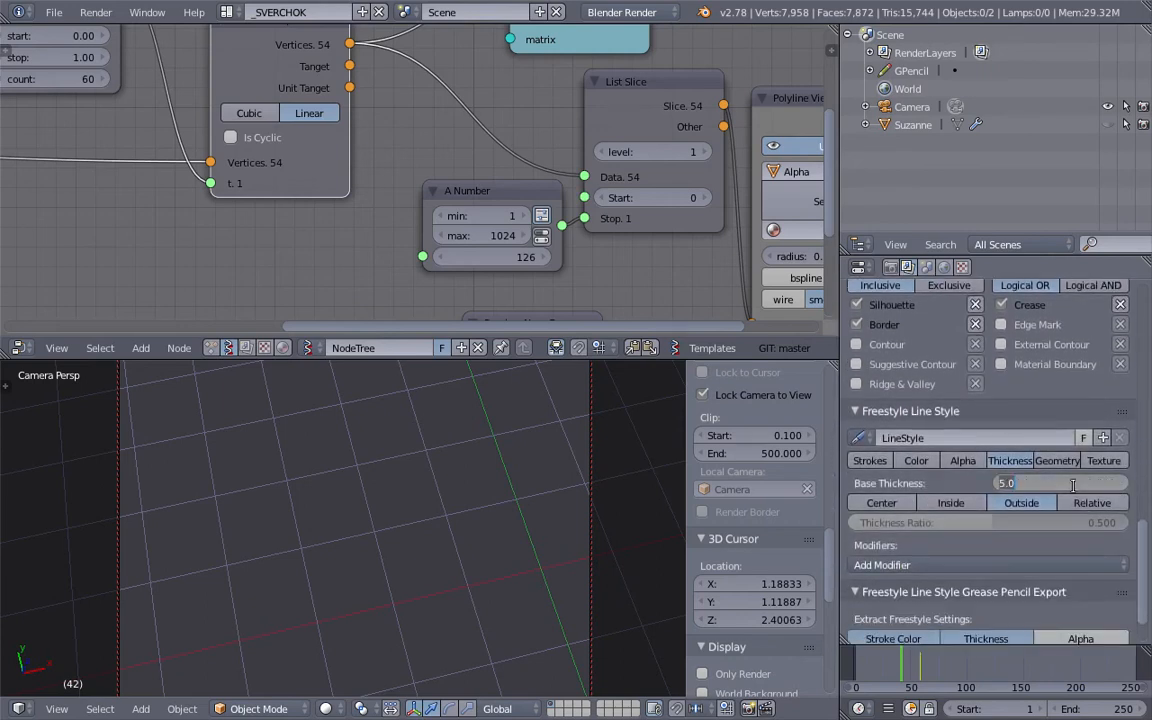
type("3")
key("Return")
Step: Toggle the Stroke Color extraction of the grease pencil export off and back on
scroll(960, 515, "down", 2)
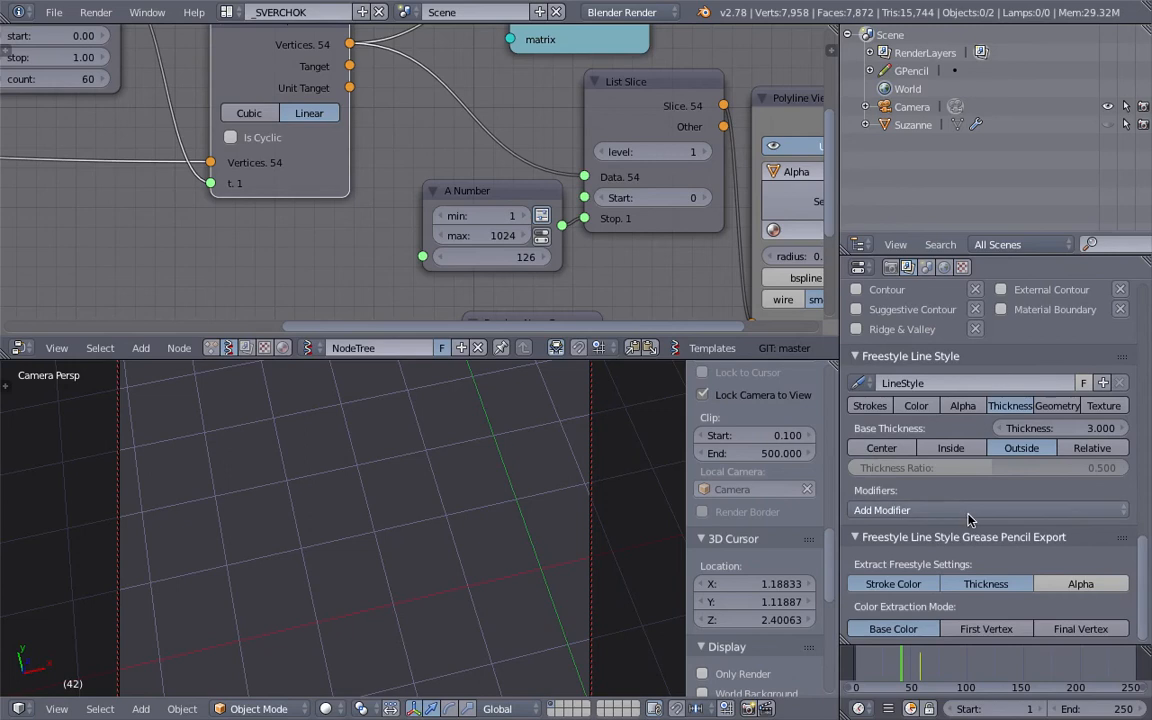
left_click(913, 584)
left_click(913, 584)
left_click(913, 584)
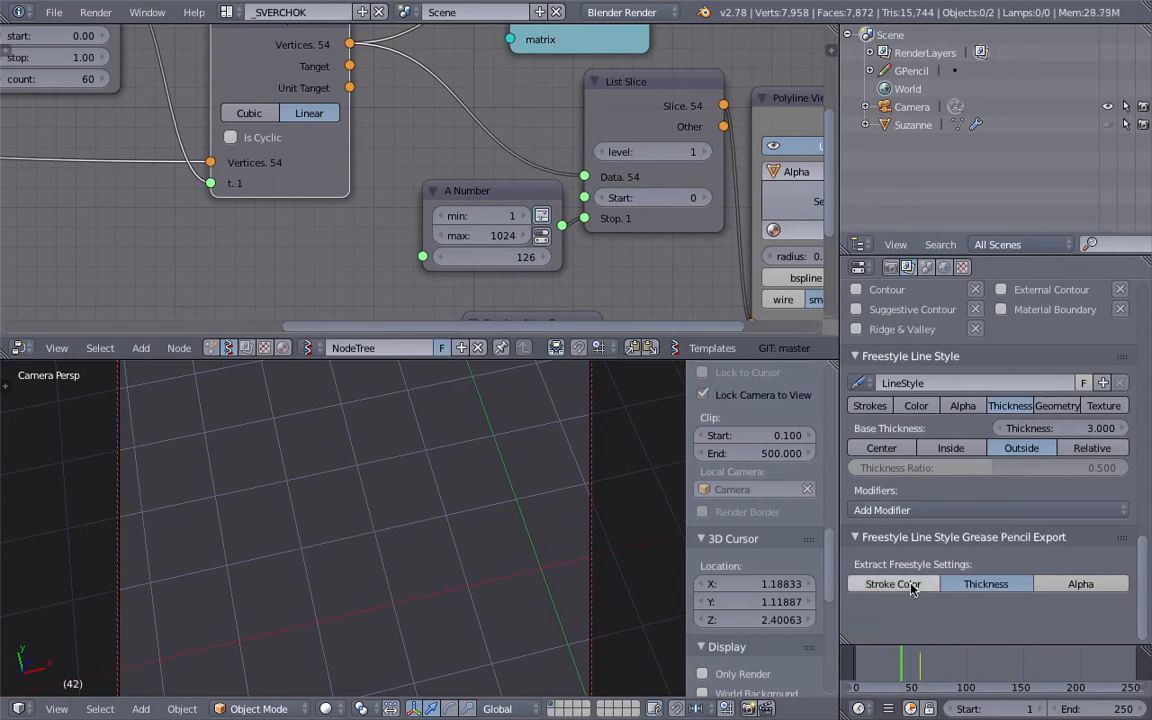
left_click(913, 584)
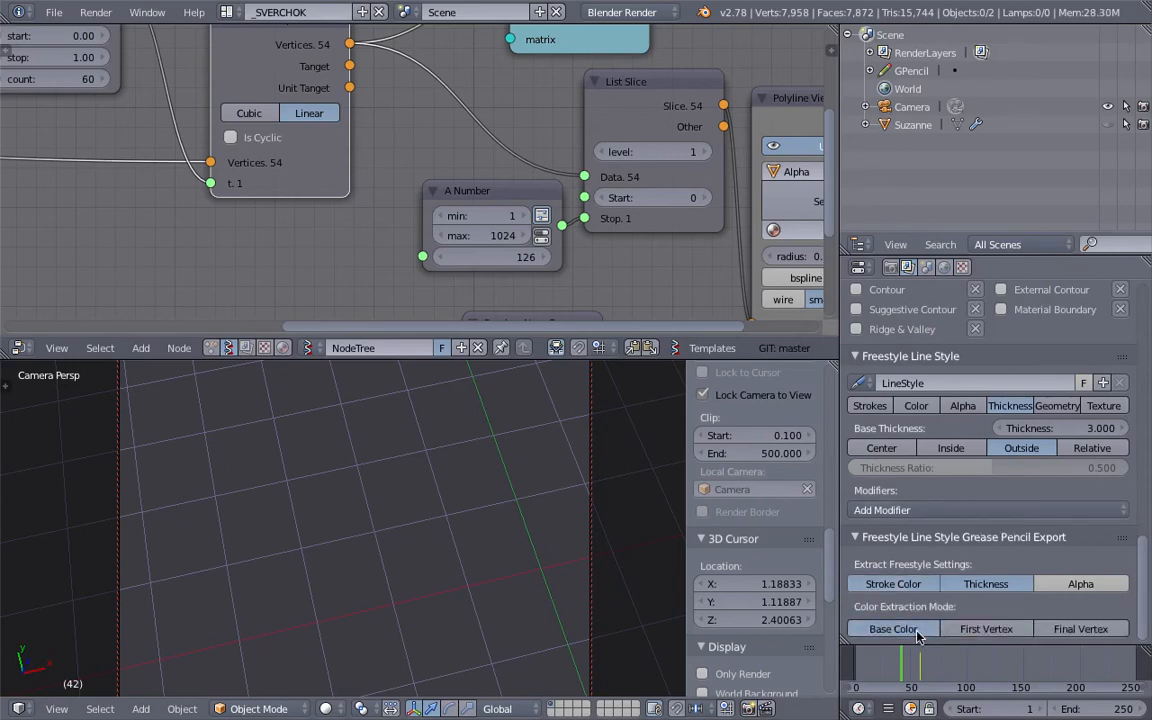
Step: Add an Along Stroke thickness modifier to the line style and switch its mapping to Curve
left_click(928, 511)
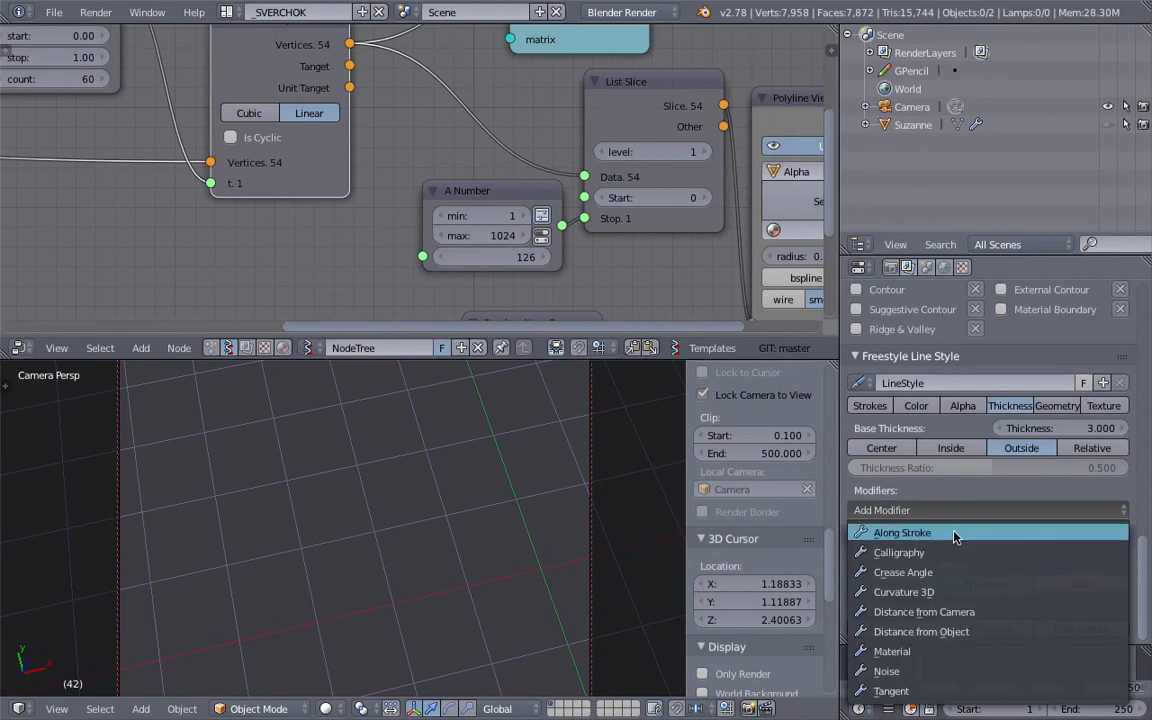
left_click(955, 537)
scroll(980, 470, "down", 4)
left_click(980, 478)
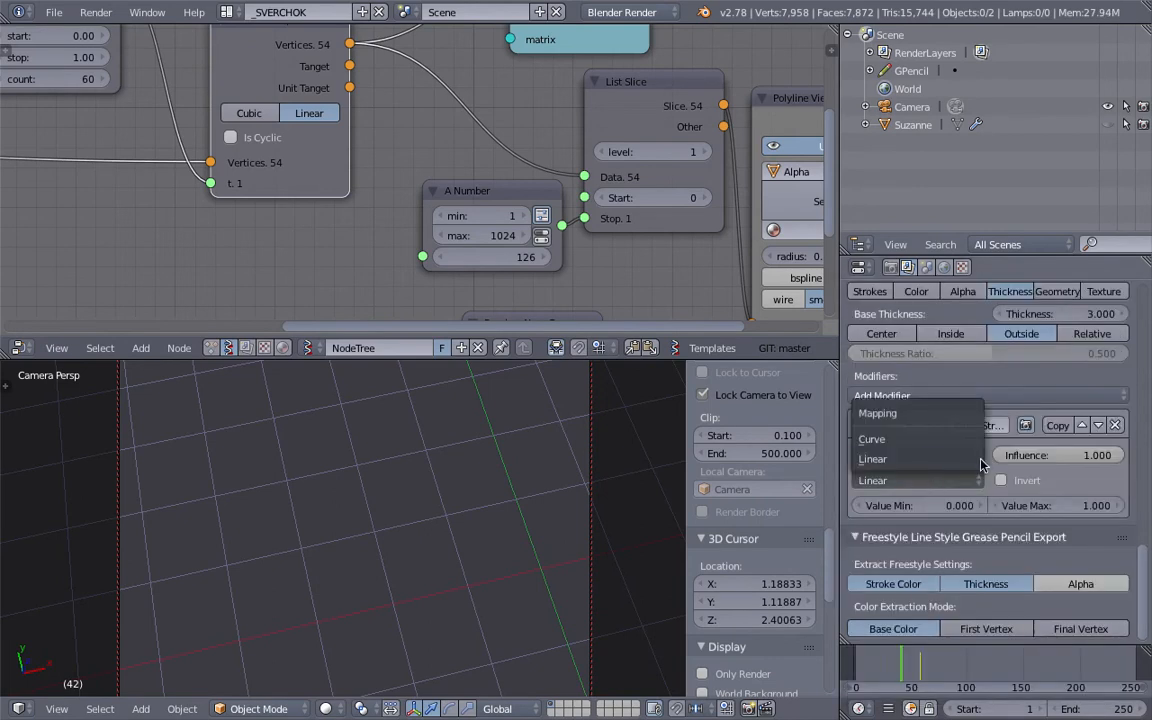
left_click(950, 440)
scroll(984, 508, "down", 4)
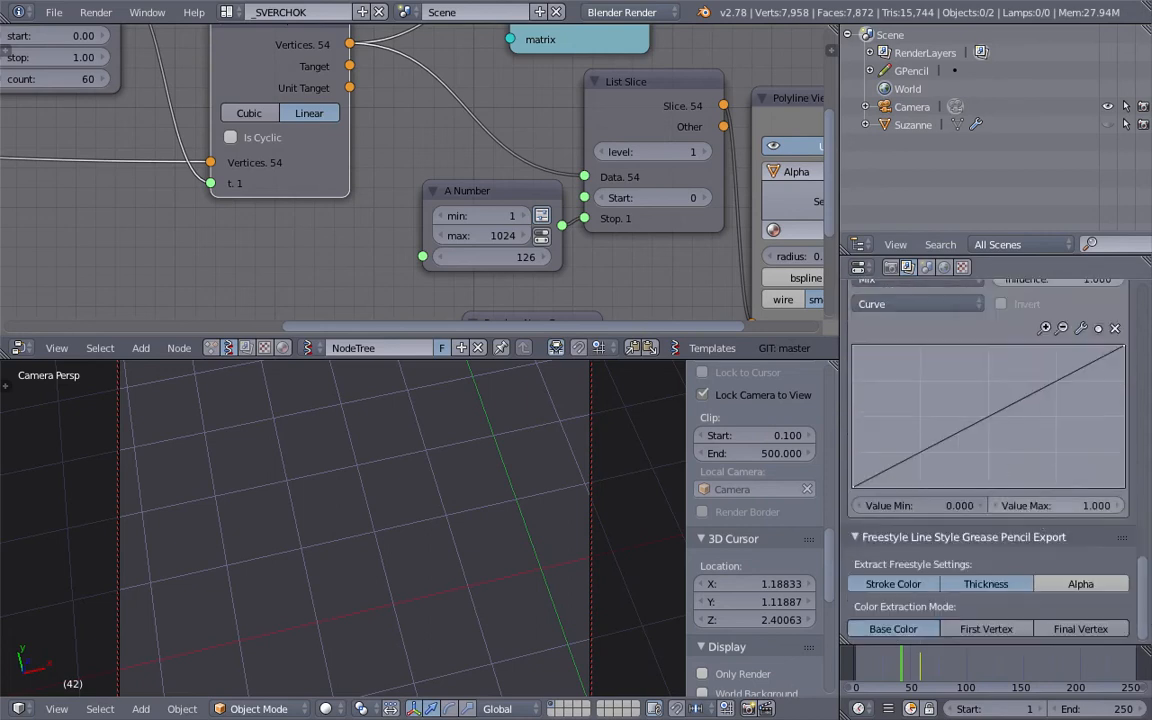
Step: Shape the mapping curve into an arch with its middle point at about X 0.51, Y 0.72, and set Value Max to 3
left_click_drag(984, 432, 985, 380)
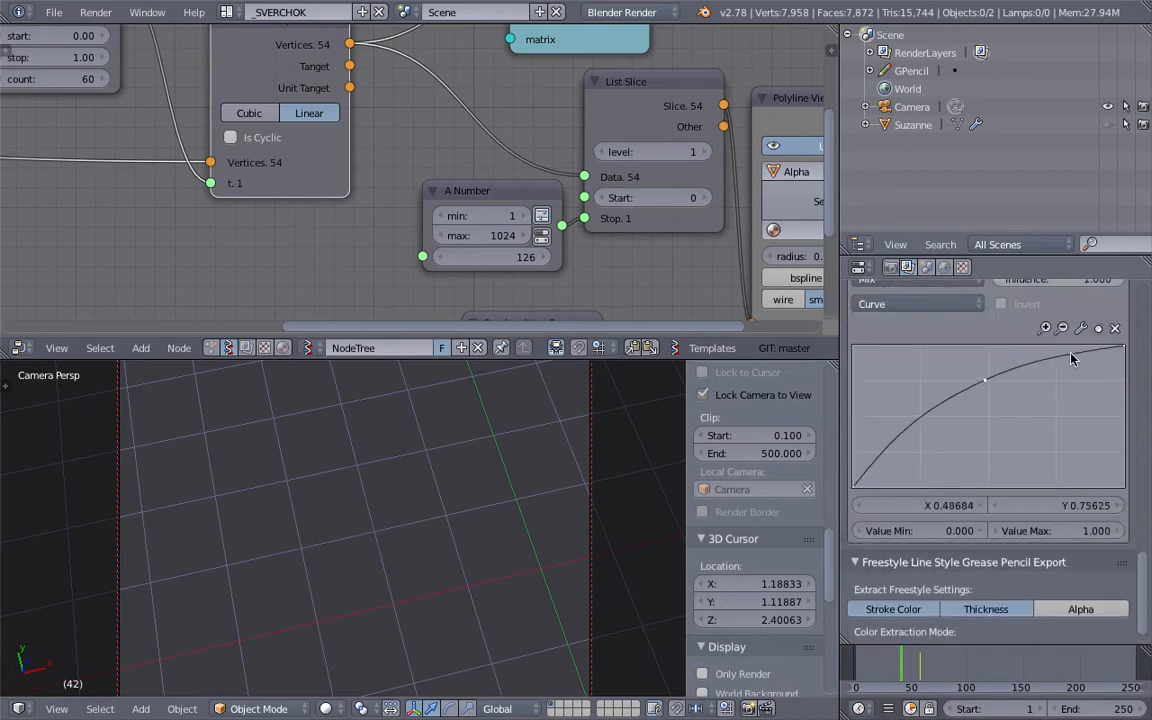
left_click_drag(1113, 356, 1065, 453)
left_click_drag(984, 381, 989, 386)
left_click_drag(1144, 574, 1144, 553)
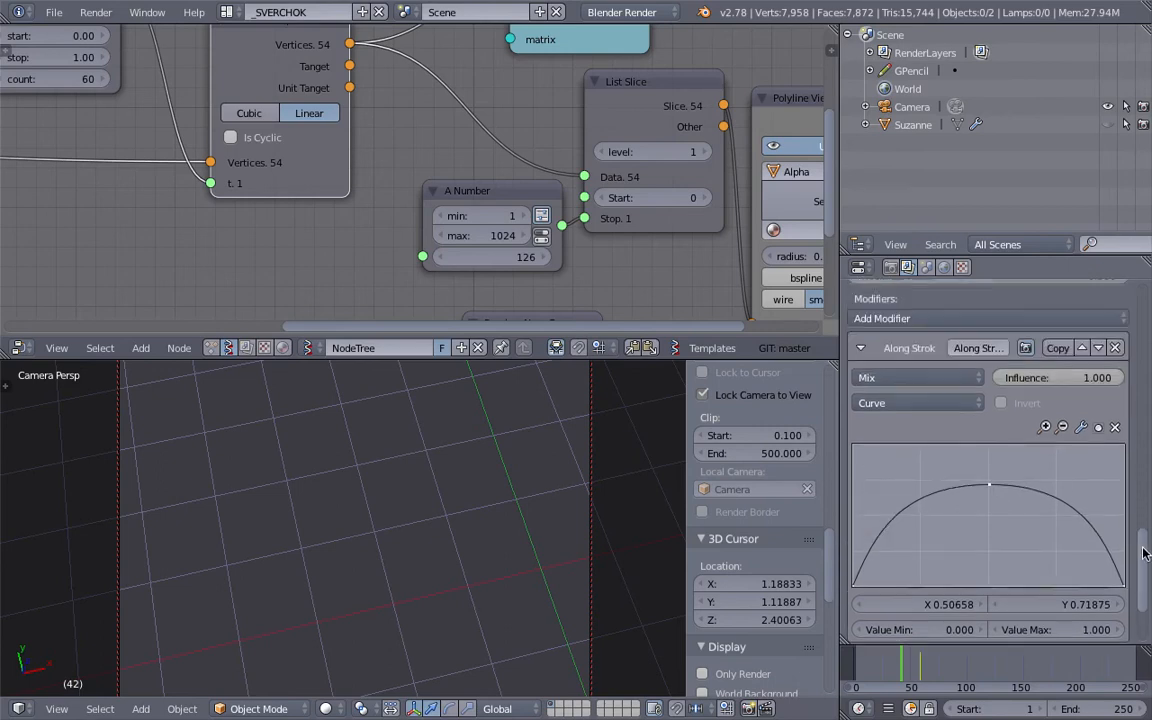
scroll(1078, 545, "down", 1)
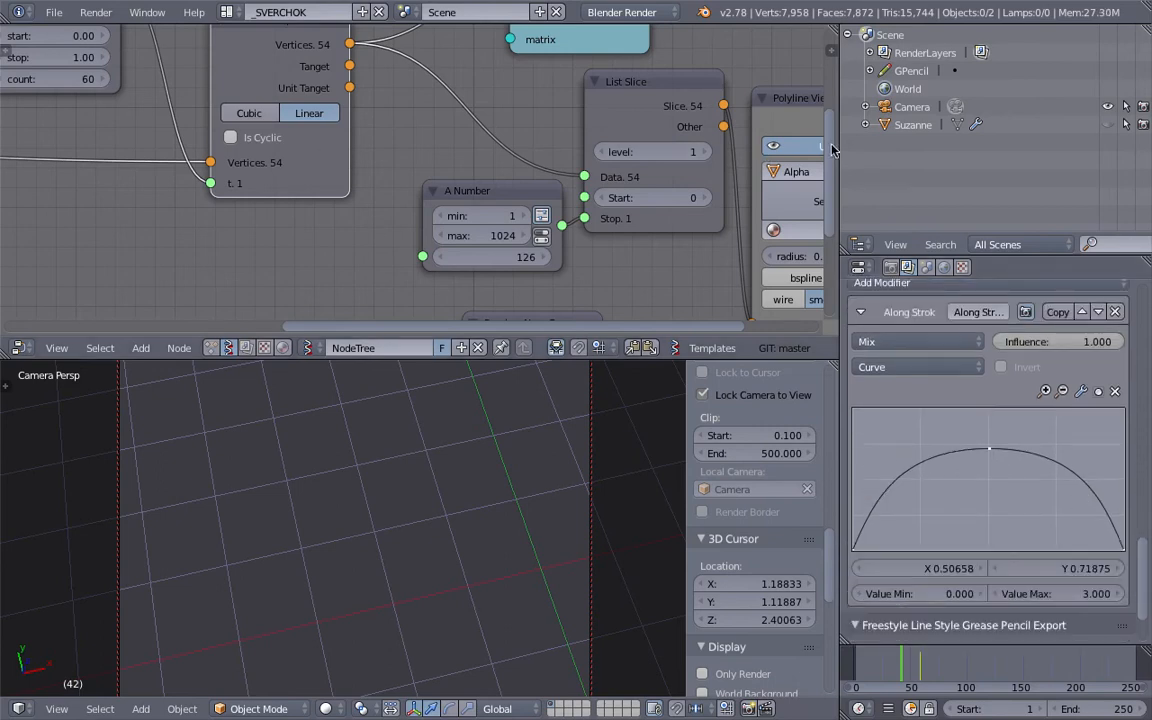
Step: Make Suzanne visible in the viewport and rotate her freely with the trackball until she faces the camera
left_click(1108, 124)
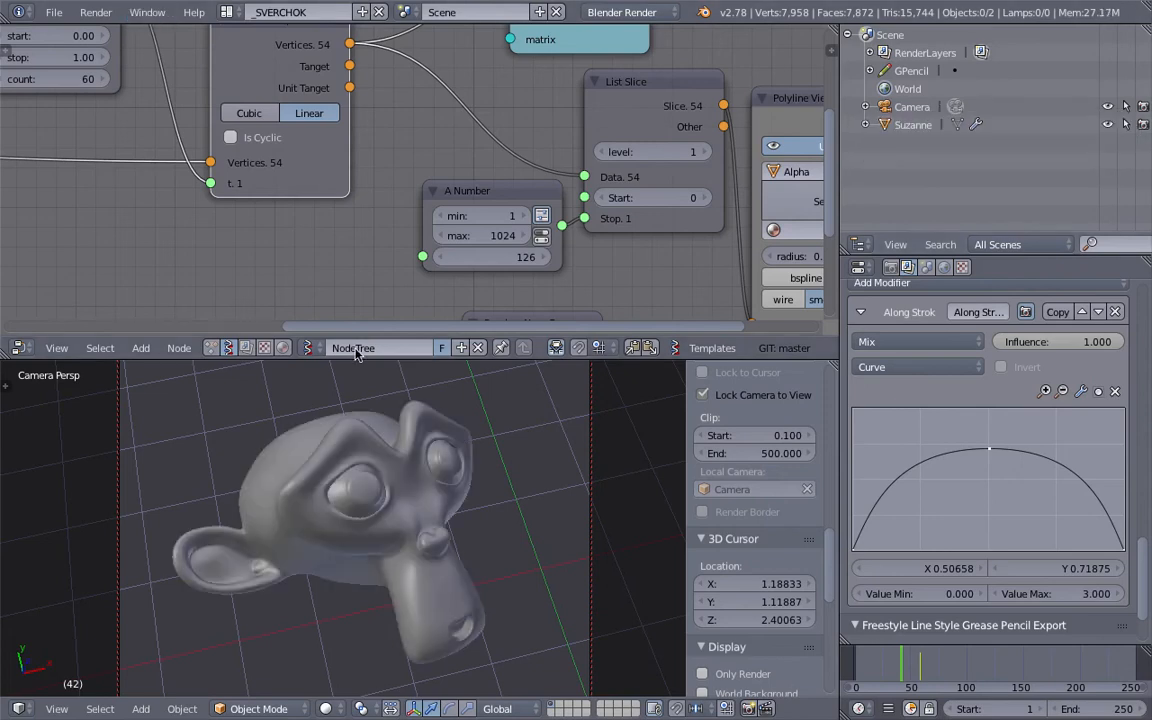
right_click(437, 520)
key("r")
key("r")
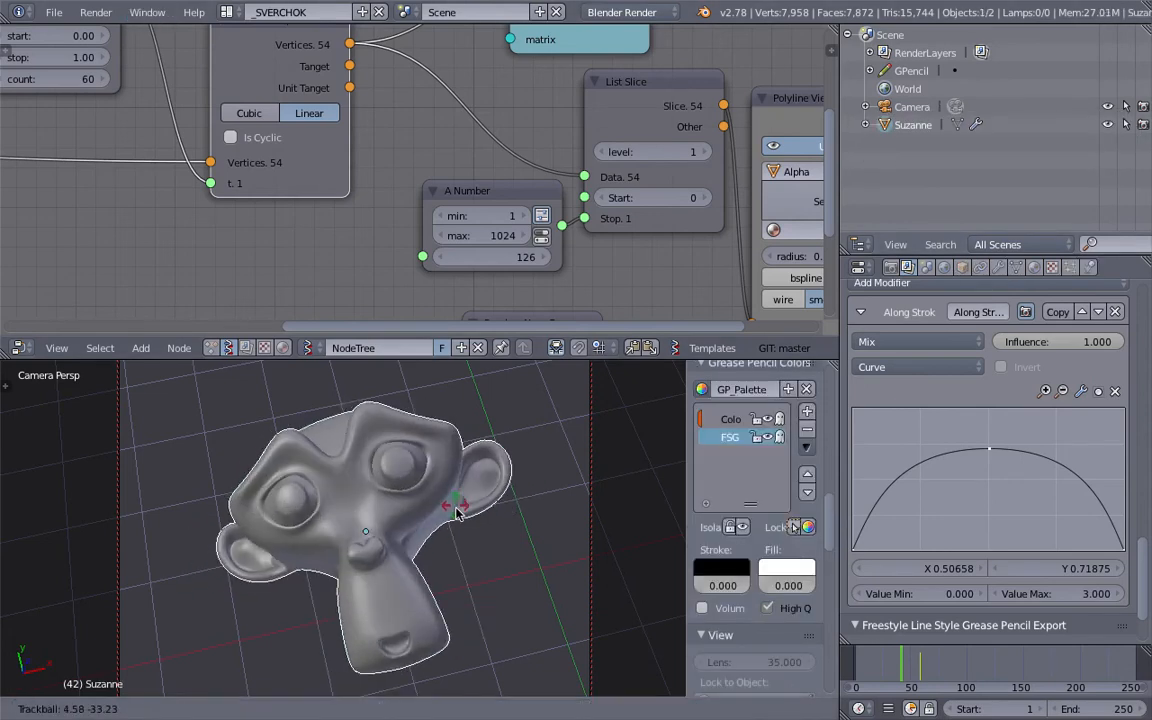
left_click(445, 505)
Step: Render the image and inspect the varying outline thickness on Suzanne
left_click(96, 12)
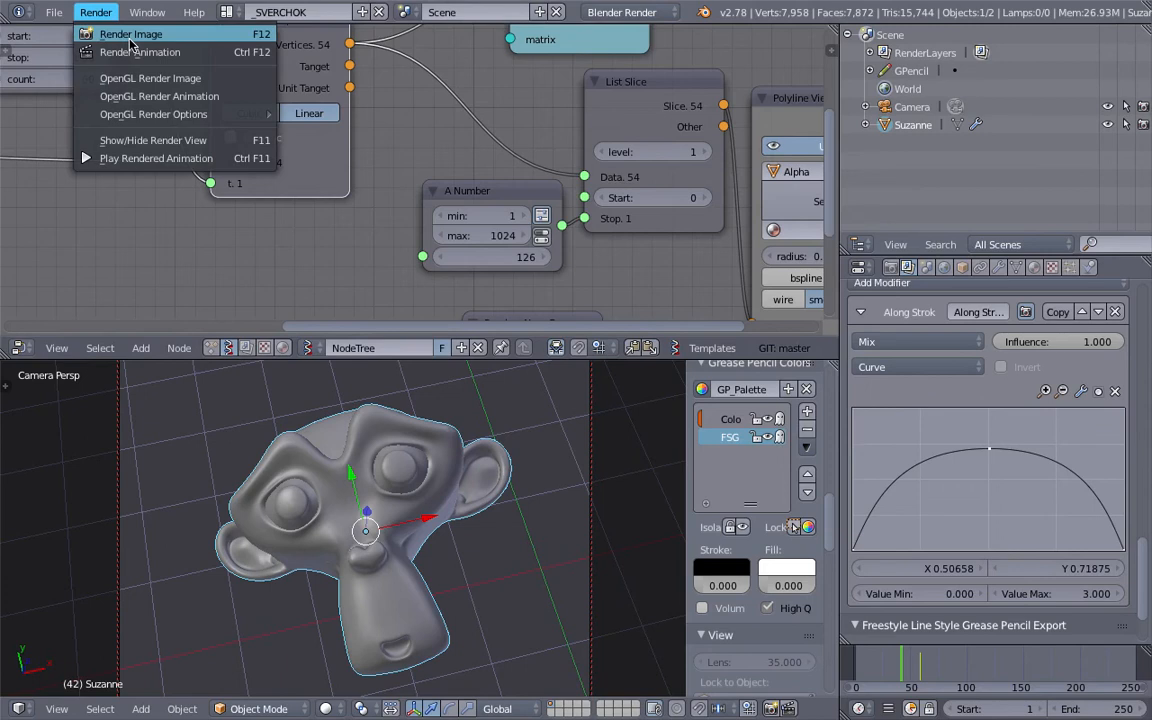
left_click(130, 35)
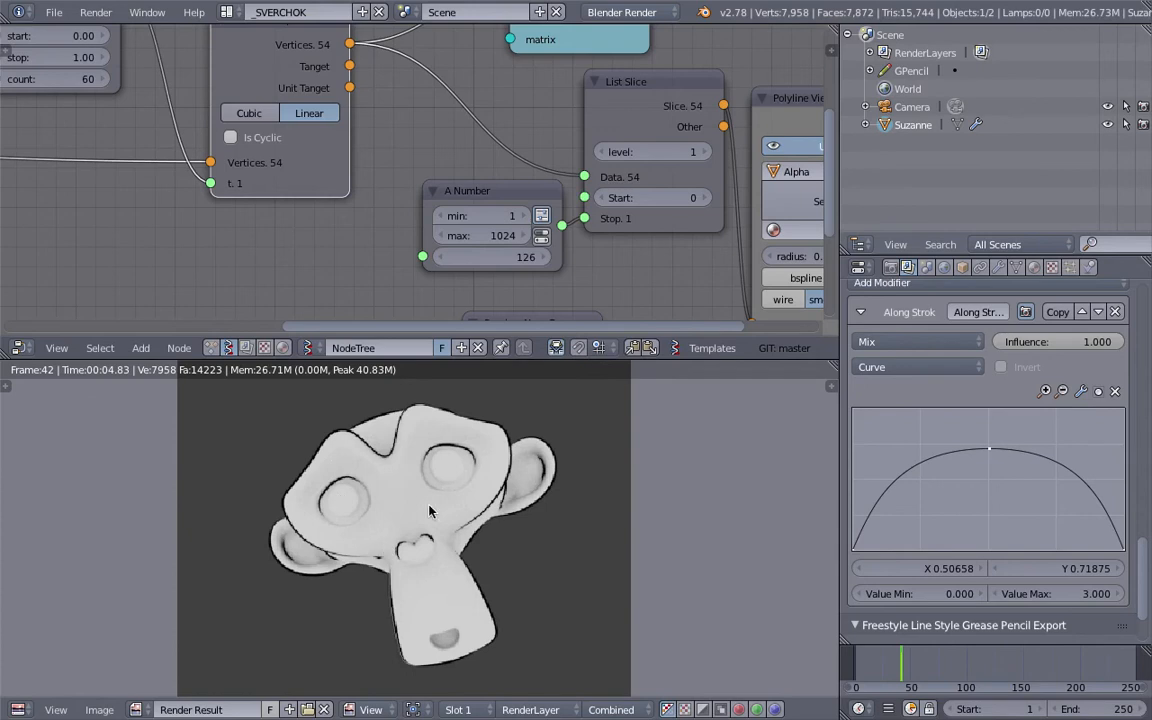
scroll(430, 511, "up", 3)
scroll(440, 490, "down", 1)
scroll(445, 480, "up", 1)
scroll(453, 467, "down", 1)
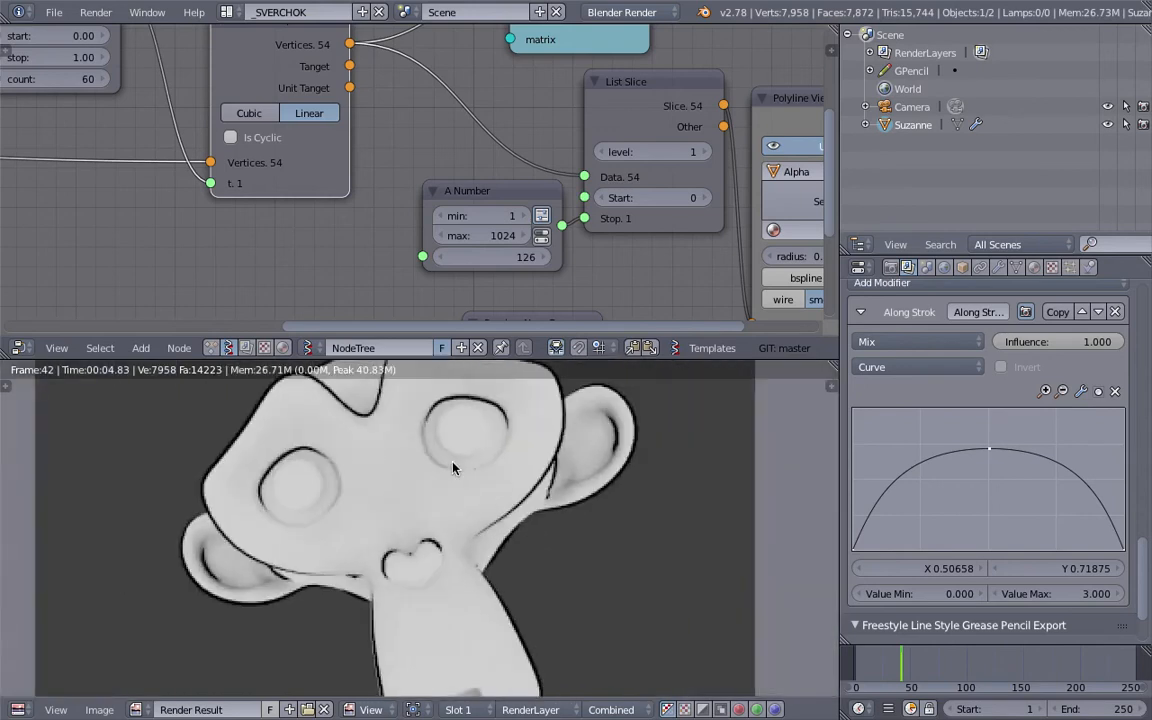
scroll(453, 467, "down", 2)
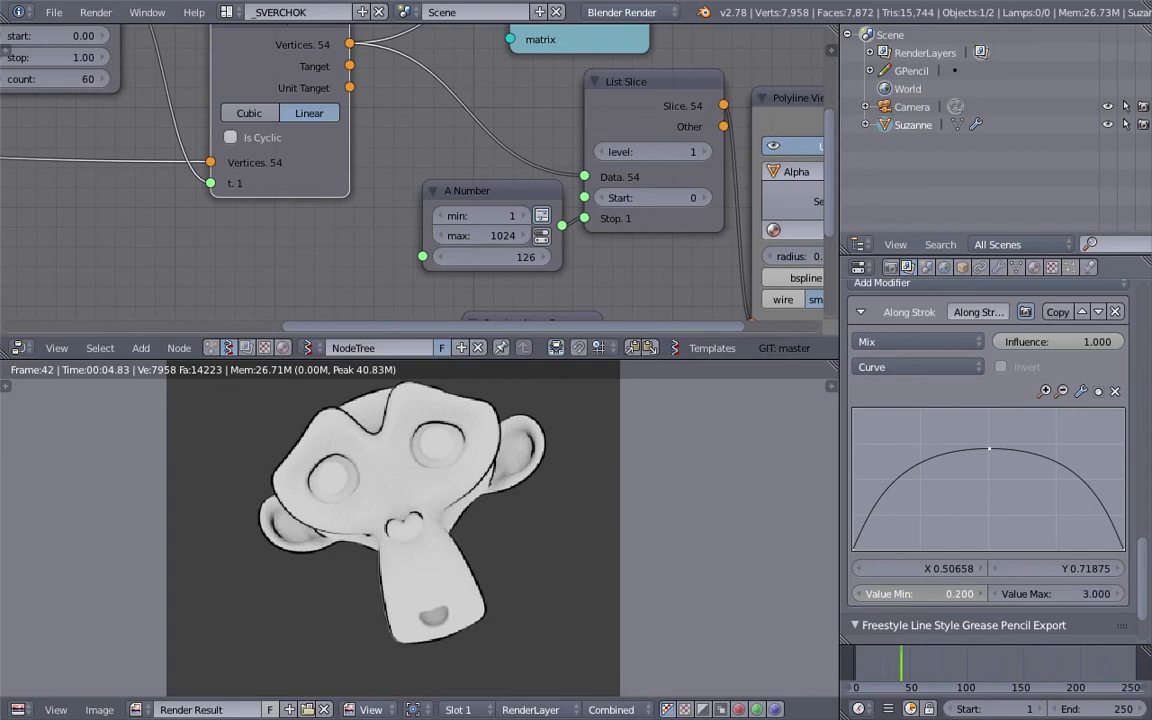
Step: Set the Along Stroke modifier's Value Min to 0.2 and Value Max to 6
left_click(1087, 597)
type("6")
key("Return")
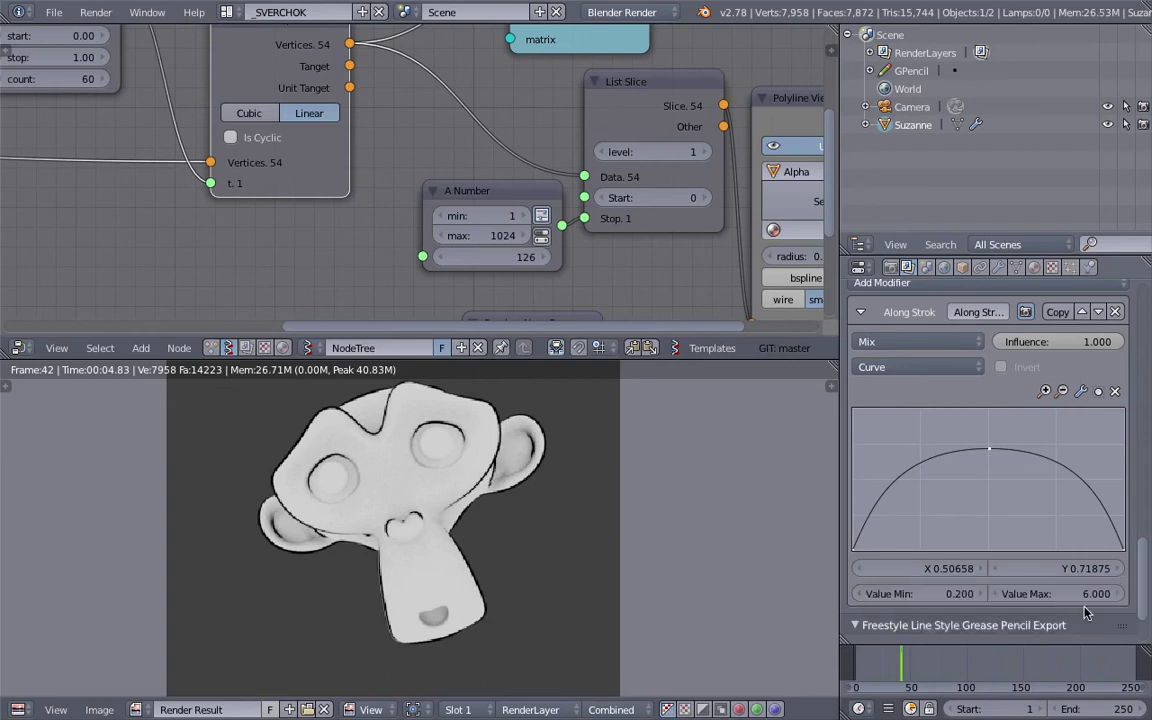
Step: Set the line thickness position to Inside and enable the Contour edge type
scroll(1145, 530, "up", 8)
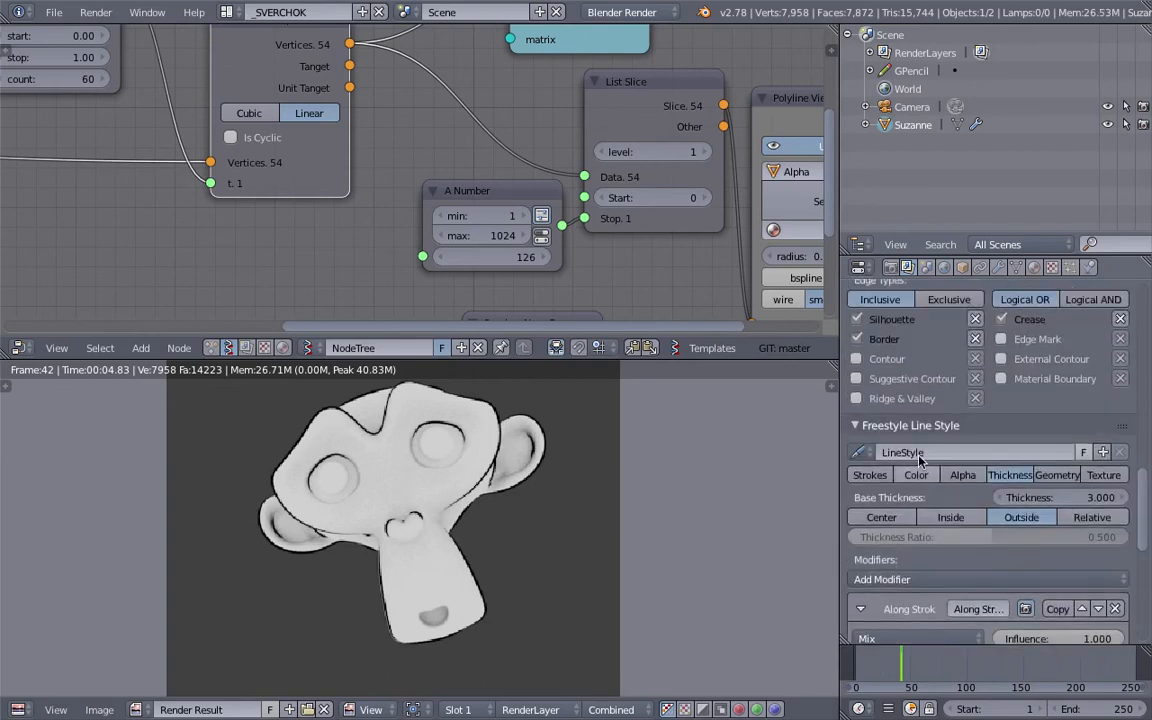
left_click(948, 553)
left_click(903, 392)
Step: Render the image again, inspect the outlines up close and return to the 3D view
left_click(96, 12)
left_click(115, 29)
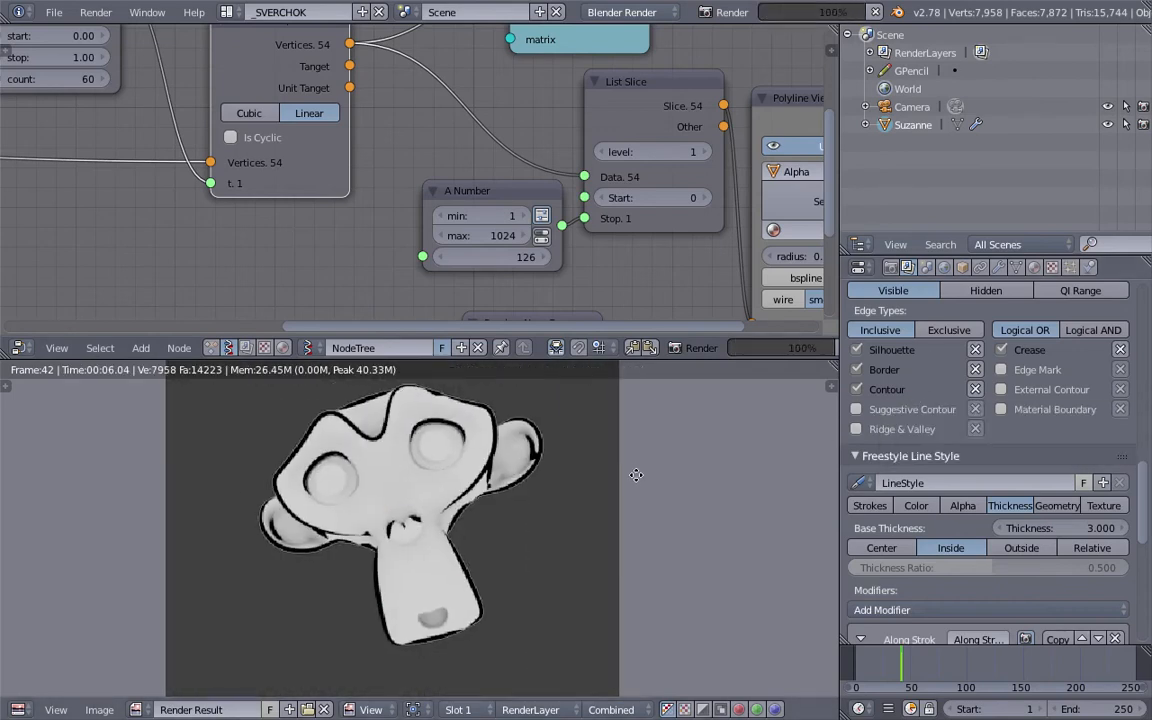
scroll(518, 417, "up", 1)
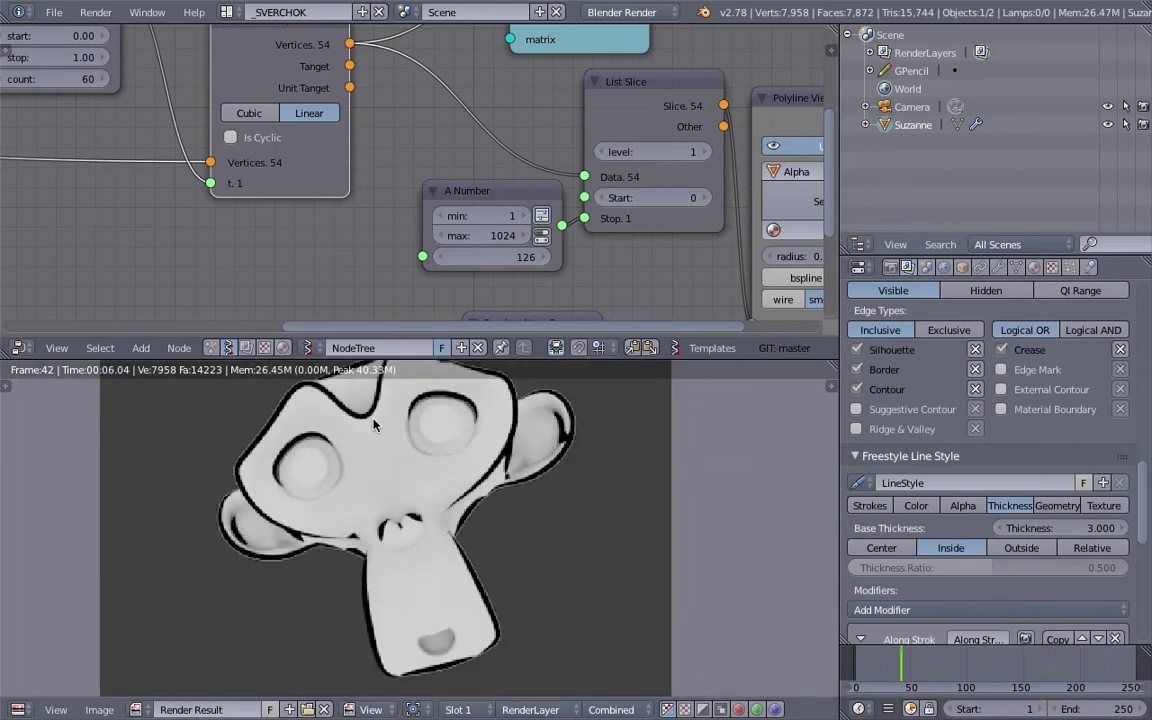
scroll(374, 425, "down", 2)
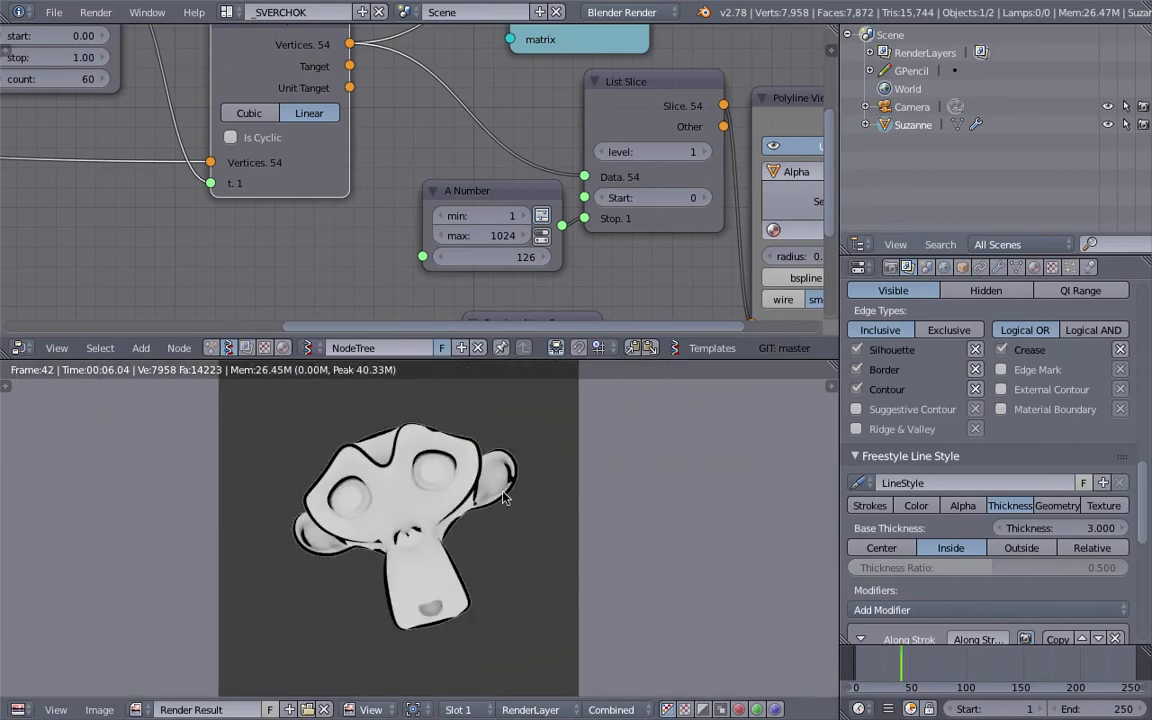
key("Escape")
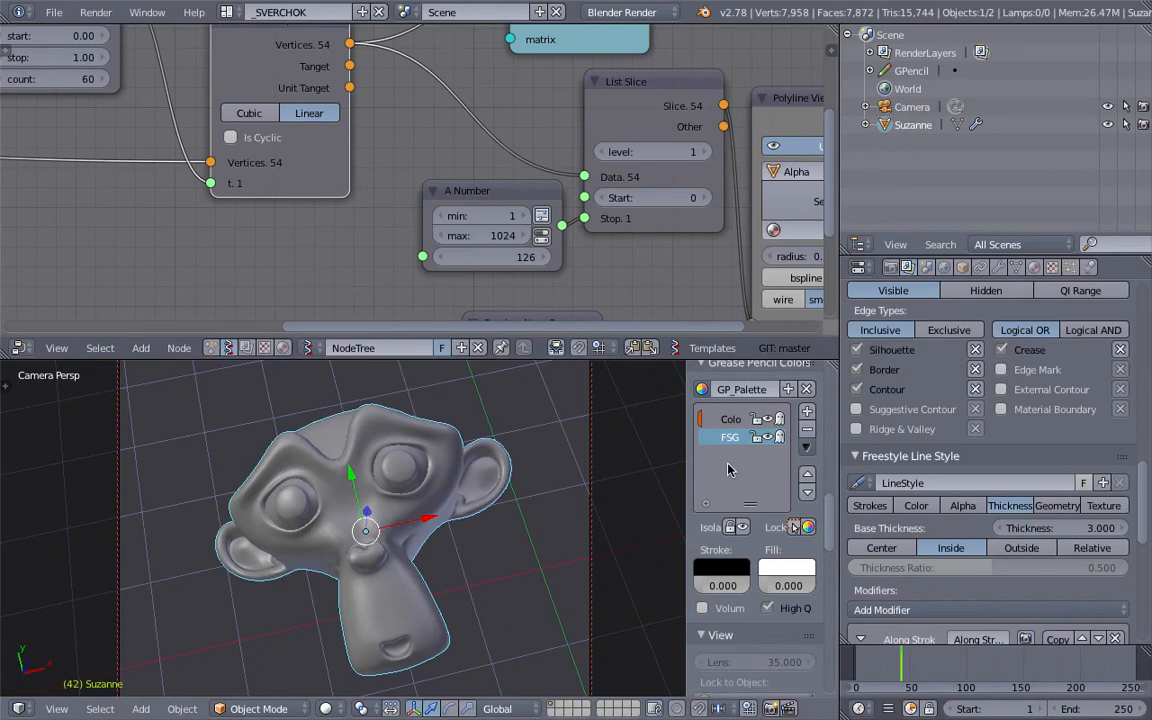
Step: Set the FSG grease pencil colour's stroke opacity to 1 and hide Suzanne
left_click_drag(718, 586, 778, 586)
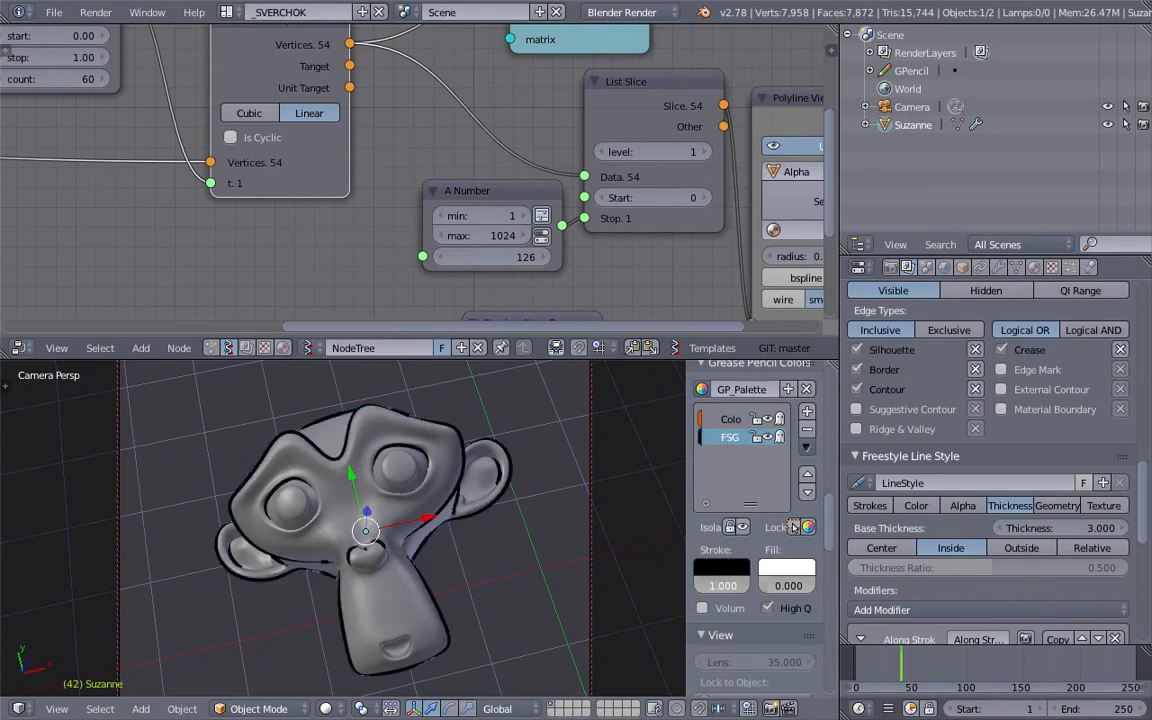
key("h")
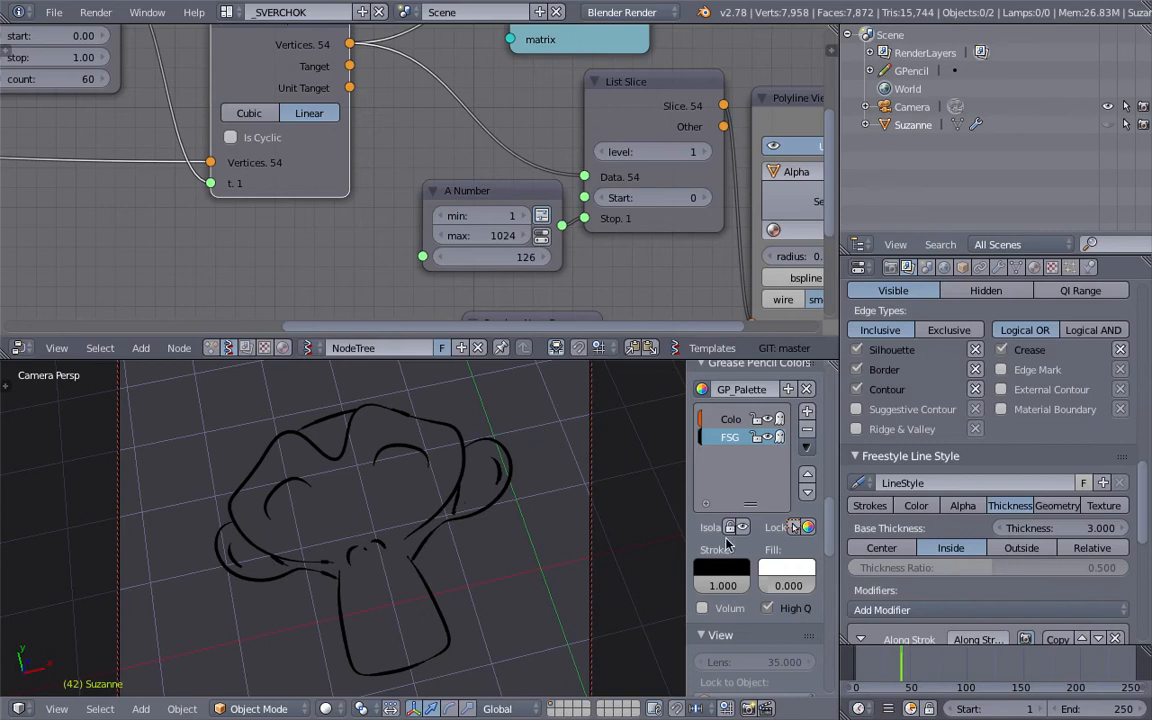
Step: Turn off Lock Camera to View in the 3D view settings
scroll(752, 567, "down", 3)
scroll(752, 567, "down", 2)
left_click(745, 565)
Step: Examine the grease pencil strokes from several angles and return to the camera view
middle_click_drag(430, 540, 345, 610)
scroll(362, 517, "up", 3)
scroll(364, 516, "up", 3)
scroll(356, 547, "down", 5)
middle_click_drag(419, 473, 437, 381)
middle_click_drag(450, 545, 380, 390)
scroll(469, 527, "up", 4)
scroll(403, 537, "down", 4)
mouse_move(403, 537)
middle_mouse_down()
mouse_move(402, 516)
mouse_move(395, 536)
middle_mouse_up()
left_click(57, 709)
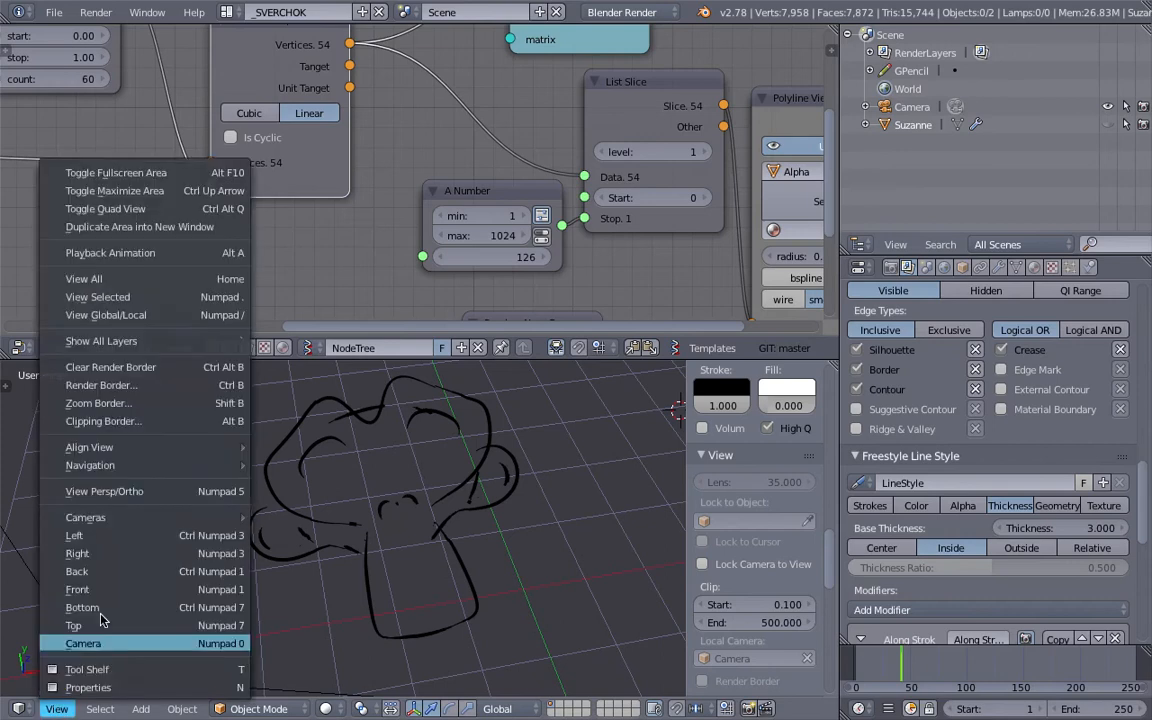
left_click(95, 608)
left_click(57, 709)
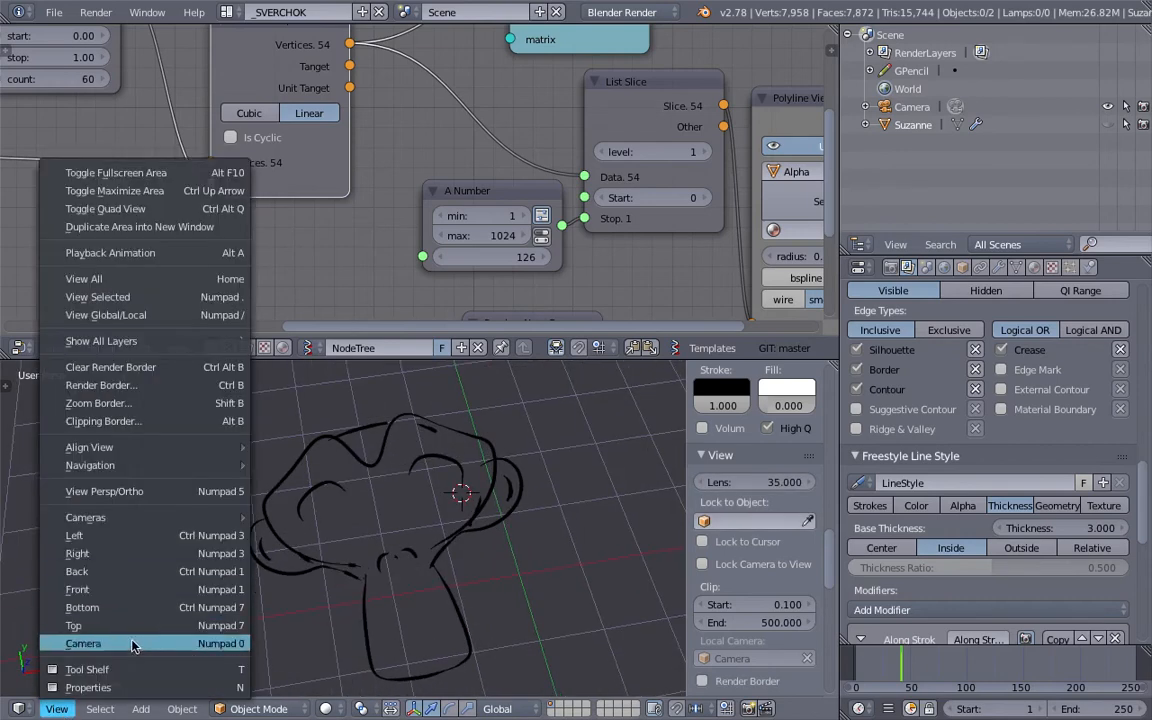
left_click(132, 641)
Step: Move the timeline to frame 71 to update the Sverchok curve from the new strokes
middle_click_drag(355, 152, 352, 197)
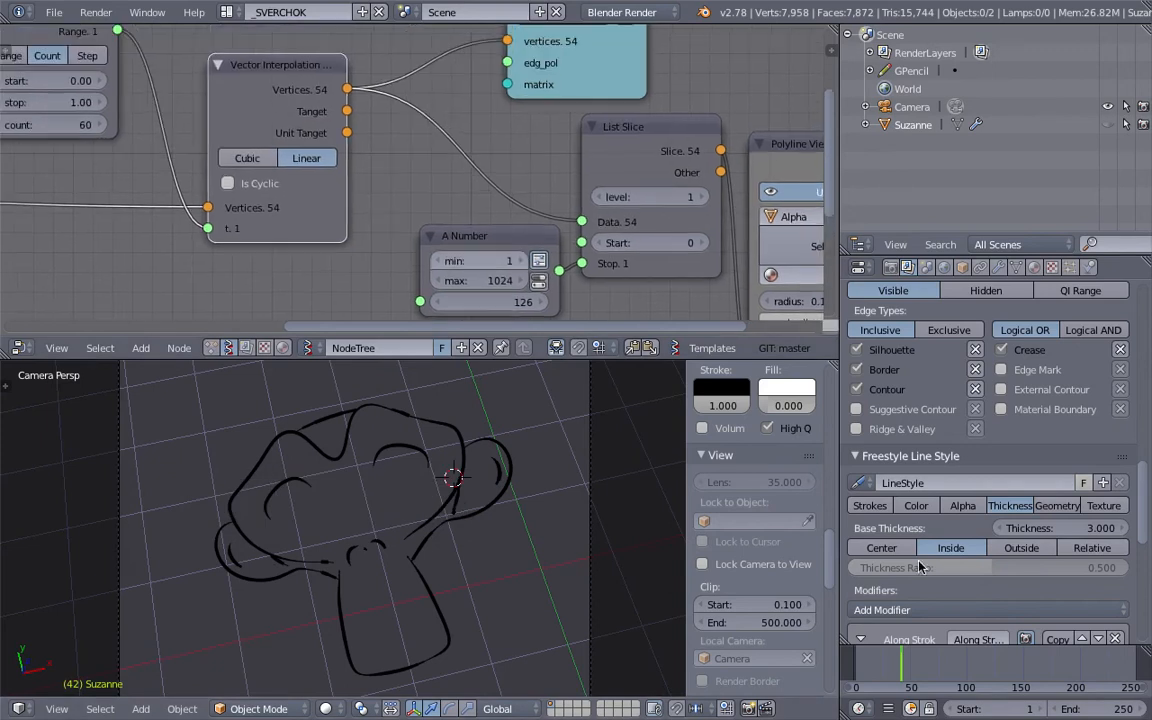
left_click(935, 677)
scroll(406, 468, "up", 8)
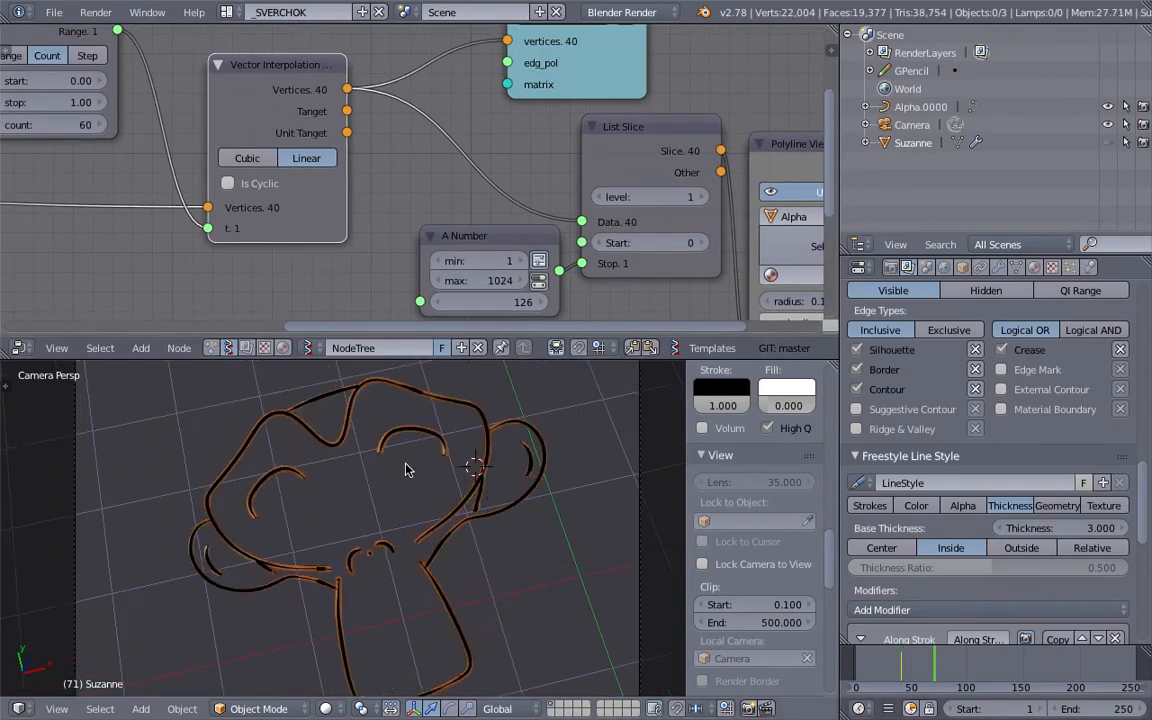
Step: Reposition the A Number node beside List Slice and set its minimum to 0 and its number to 80
middle_click_drag(487, 245, 432, 263)
left_click_drag(446, 276, 414, 240)
middle_click_drag(559, 268, 466, 208)
scroll(455, 234, "down", 2)
left_click_drag(328, 205, 345, 239)
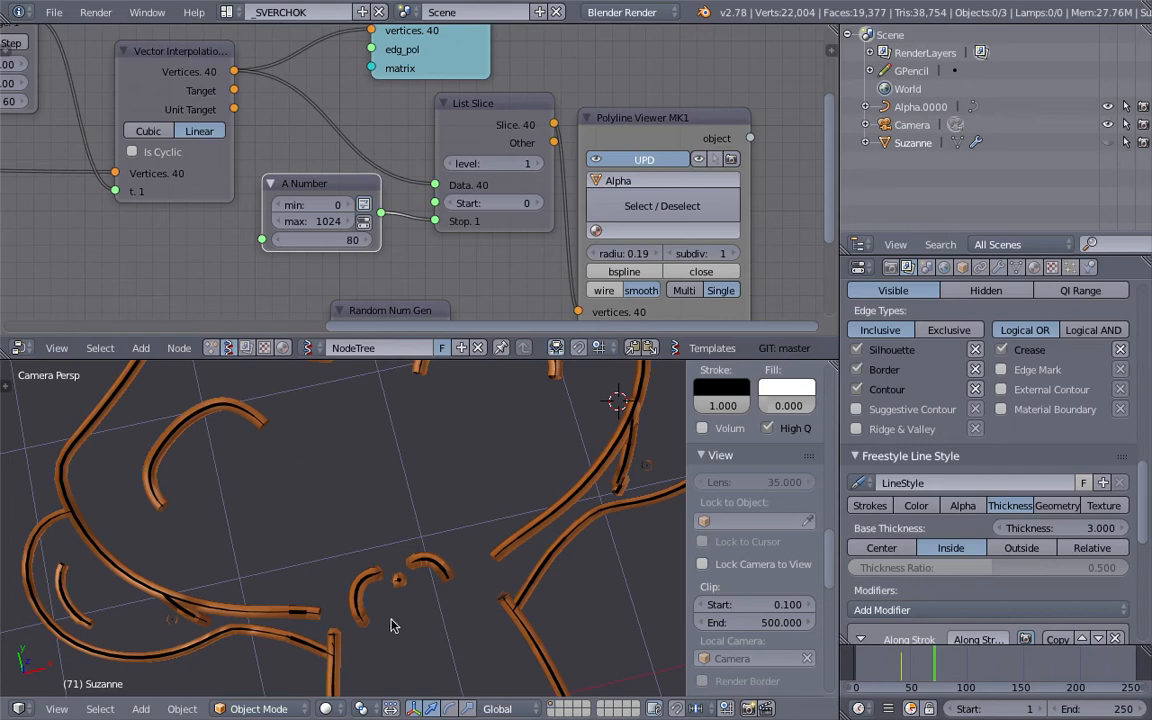
Step: Save the Blender file, overwriting the existing version
scroll(418, 556, "down", 5)
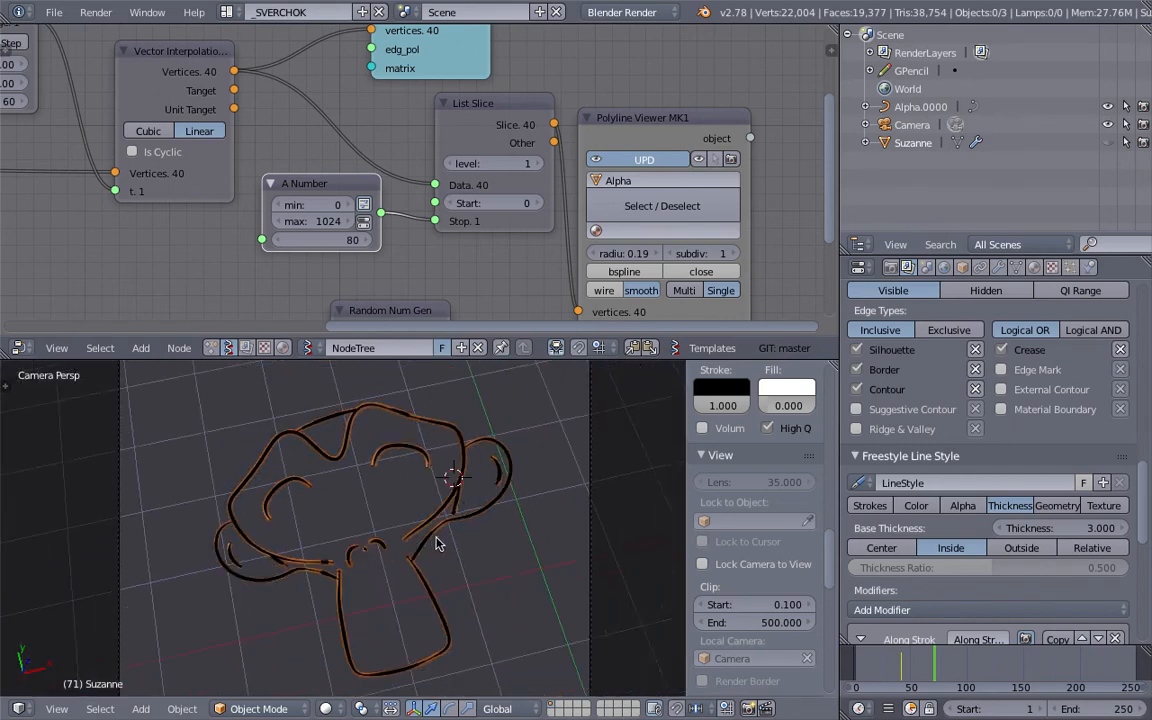
key("ctrl+s")
left_click(437, 538)
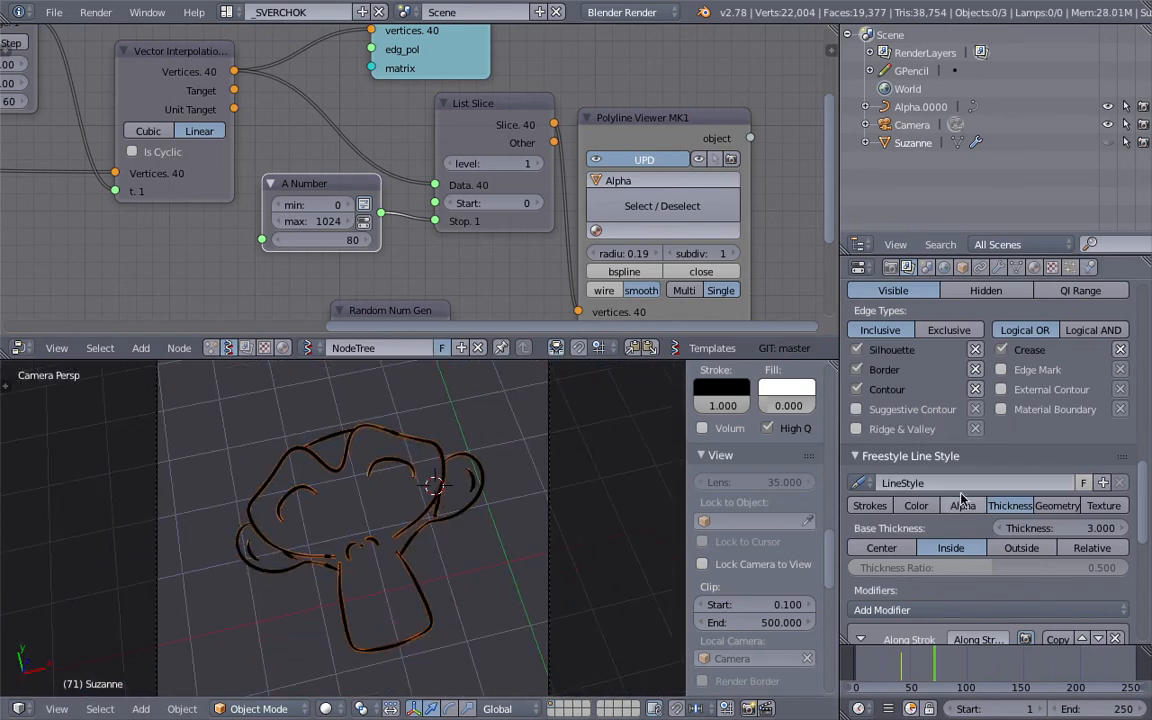
Step: Add a Noise thickness modifier to the Freestyle line style
scroll(960, 500, "down", 6)
left_click(985, 375)
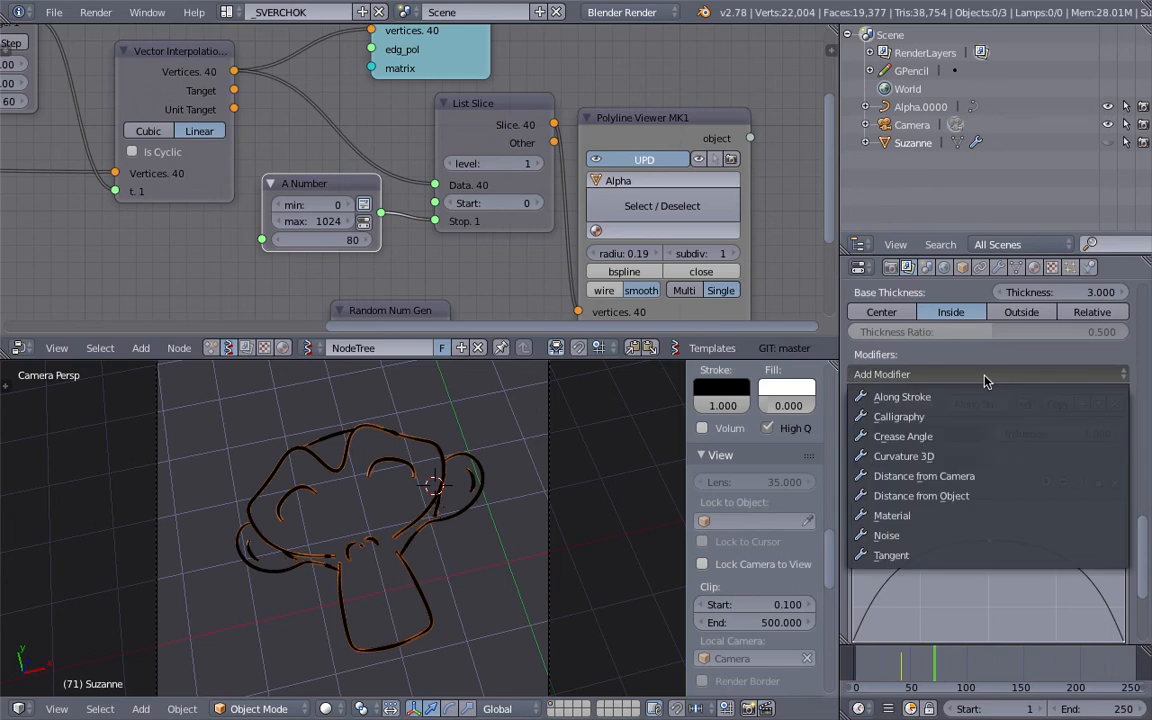
left_click(947, 535)
scroll(1118, 596, "down", 6)
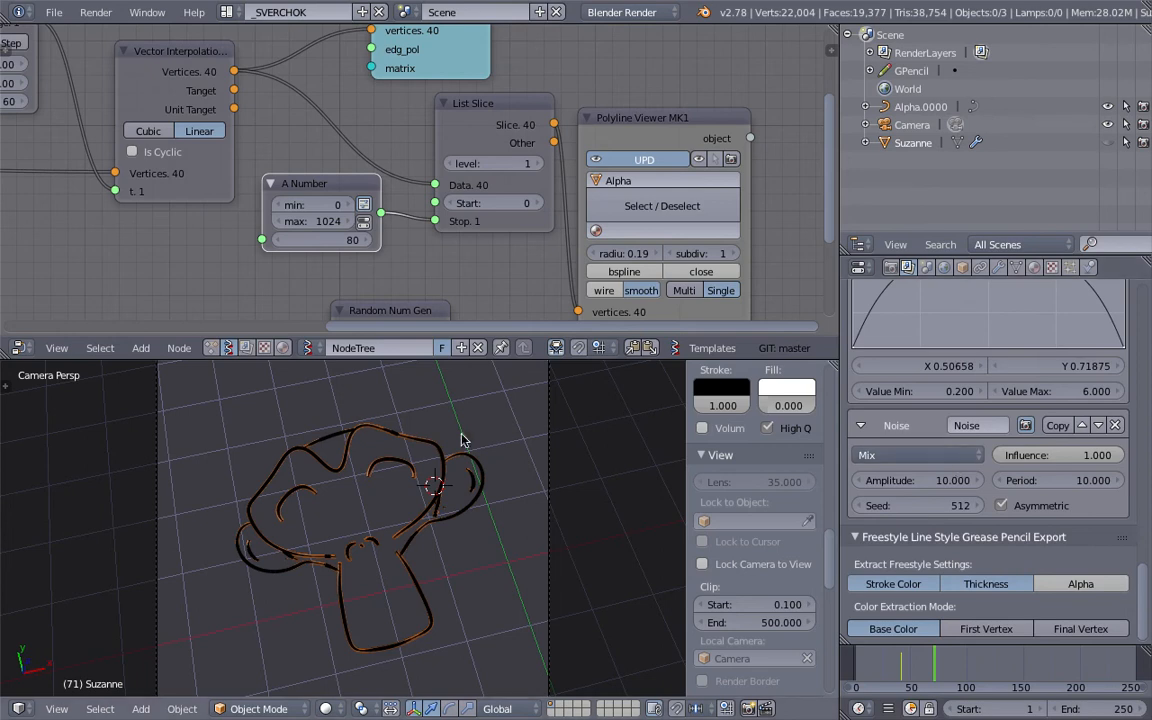
Step: Render the image with the noise modifier, inspect the outlines and return to the 3D view
left_click(96, 12)
left_click(110, 32)
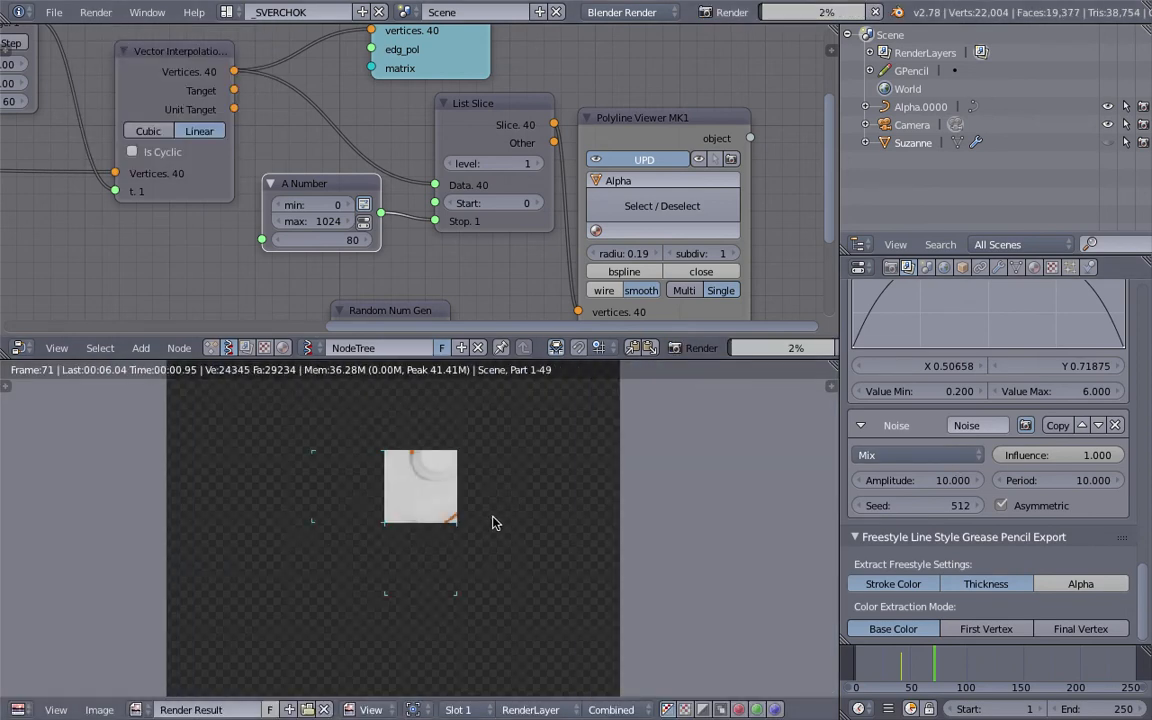
scroll(492, 522, "up", 5)
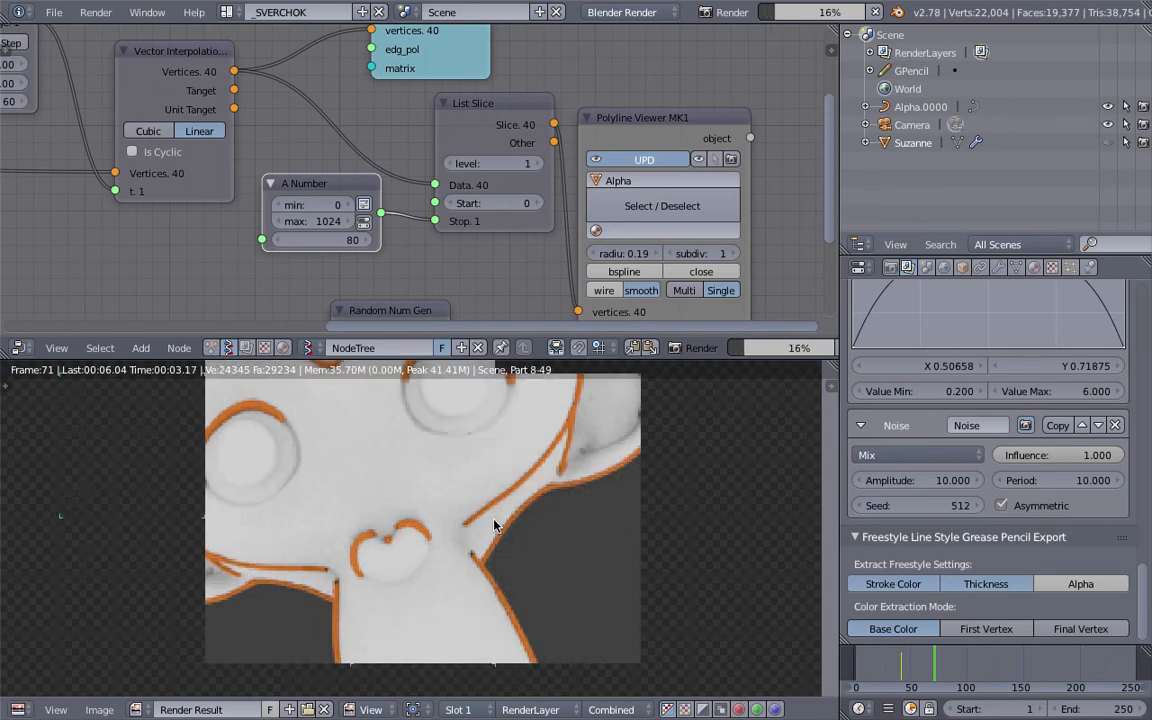
scroll(494, 522, "down", 2)
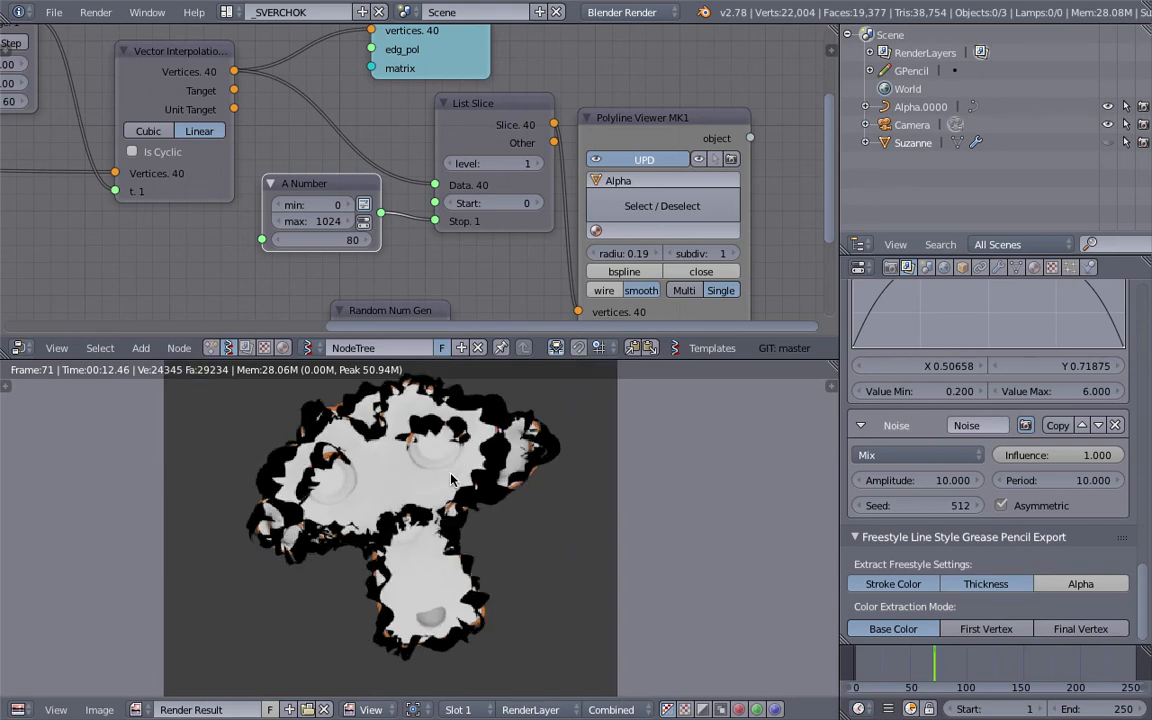
key("Escape")
Step: Delete the Alpha.0000 curve object, keeping the grease pencil strokes
middle_click_drag(339, 573, 353, 528)
scroll(354, 527, "up", 5)
right_click(317, 513)
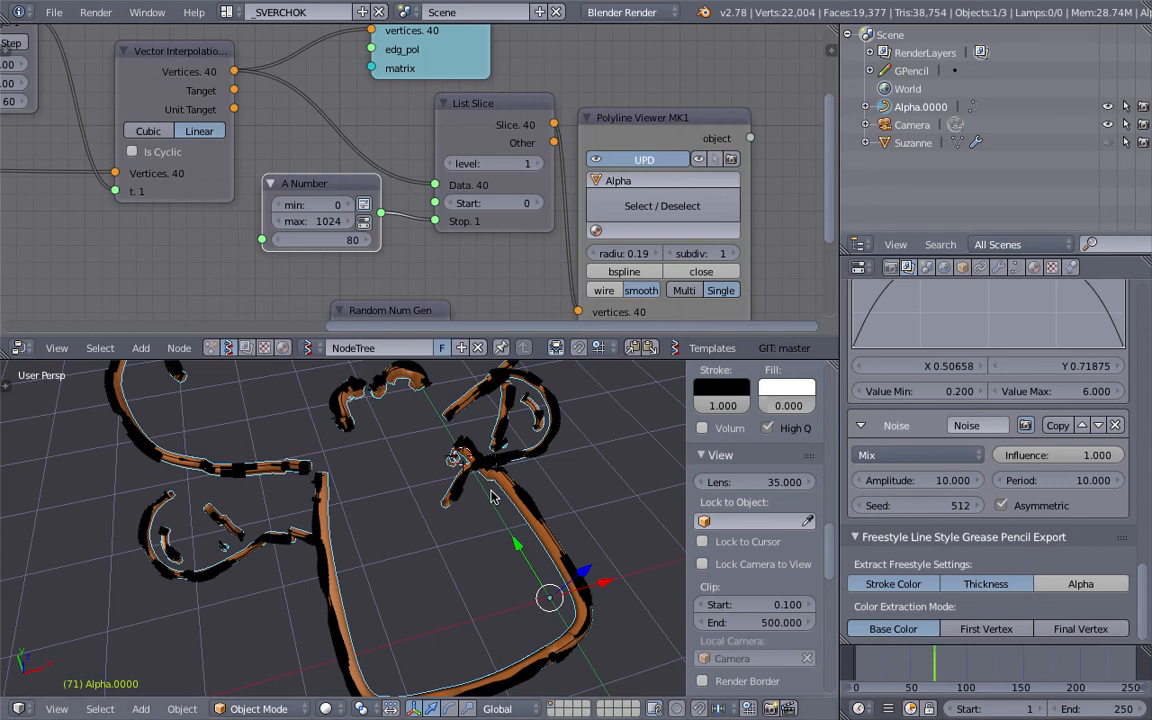
key("Delete")
mouse_move(313, 520)
middle_mouse_down()
mouse_move(310, 502)
mouse_move(352, 566)
mouse_move(470, 481)
mouse_move(427, 532)
mouse_move(478, 481)
mouse_move(437, 505)
mouse_move(267, 532)
mouse_move(347, 501)
mouse_move(373, 411)
mouse_move(390, 513)
middle_mouse_up()
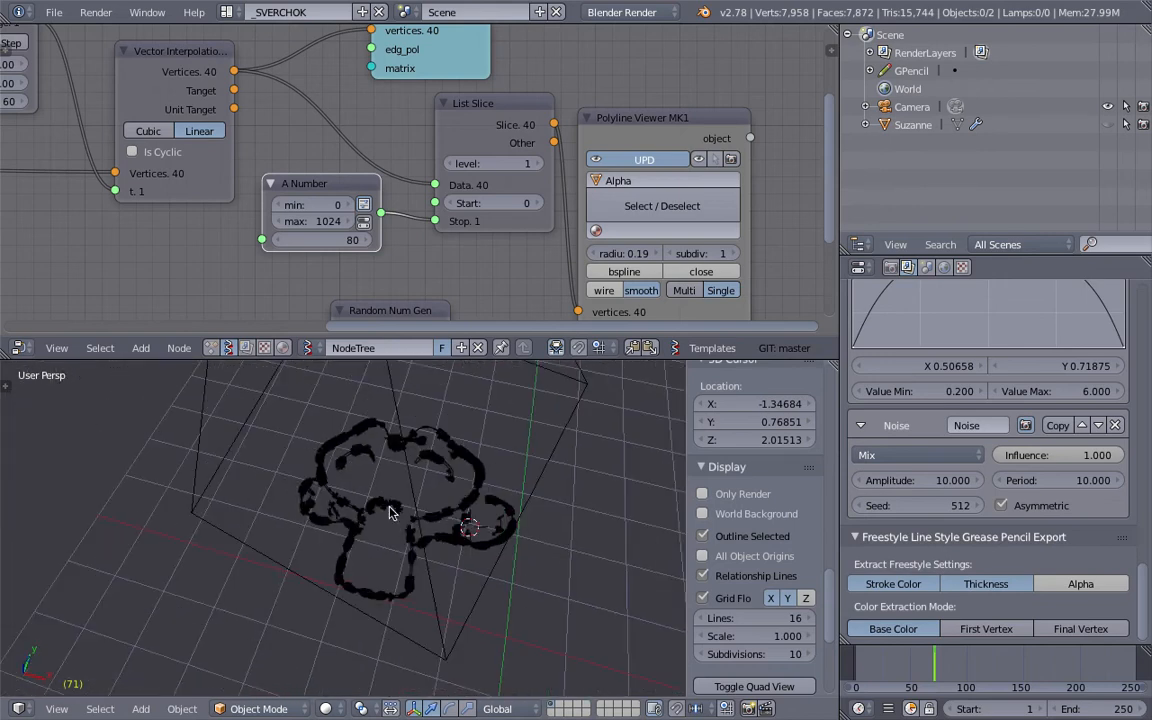
Step: Add a torus mesh near the grease pencil strokes and tilt it freely with a trackball rotation
left_click(57, 708)
middle_click_drag(406, 448, 425, 479)
left_click(426, 479)
key("shift+a")
mouse_move(430, 443)
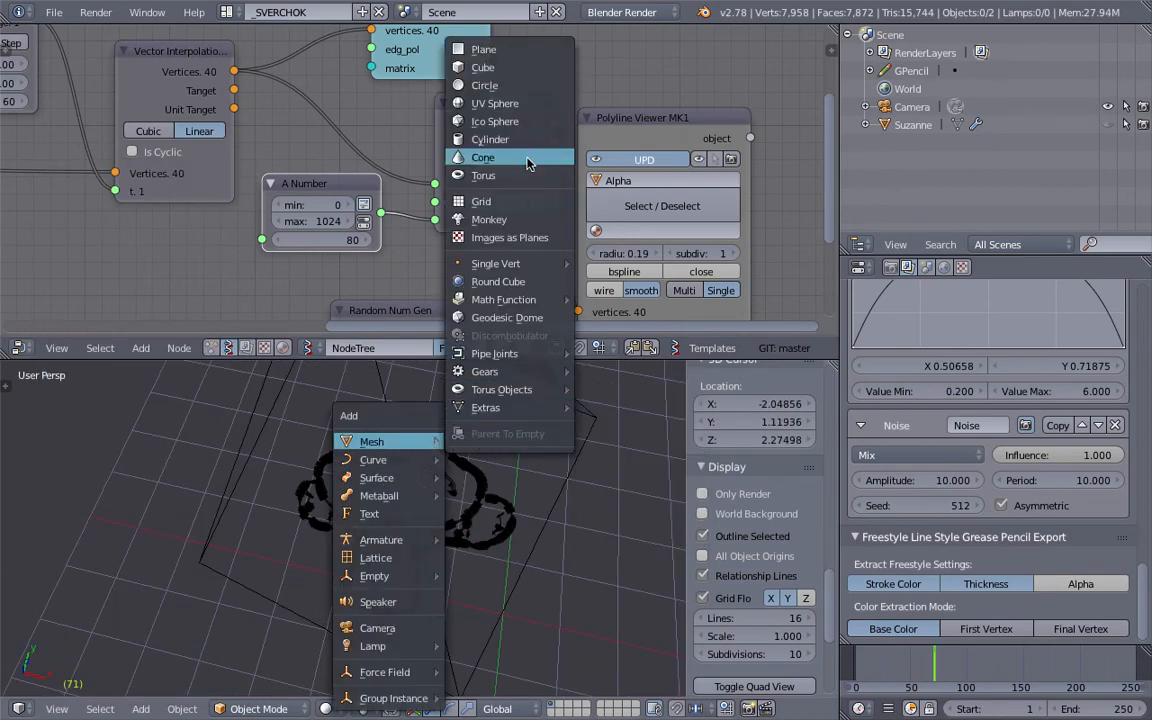
left_click(483, 175)
key("r")
key("r")
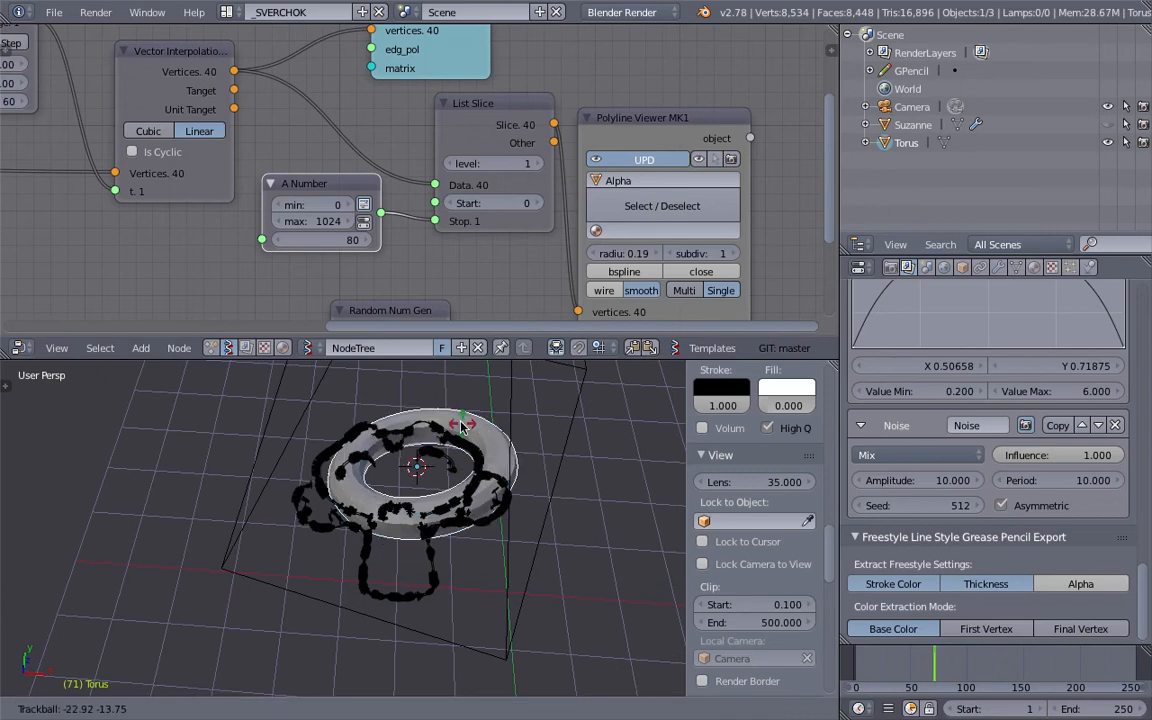
left_click(337, 368)
Step: Duplicate the torus, offset the copy so both rings overlap, and adjust the copy's position in camera view
key("shift+d")
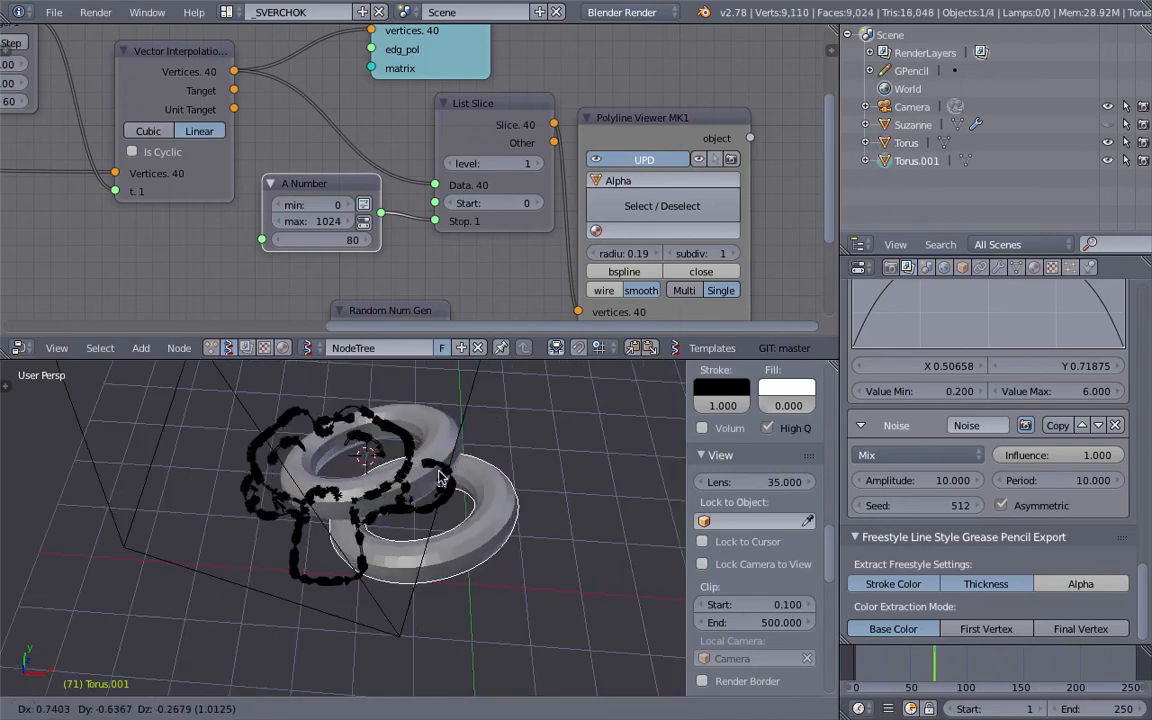
left_click(430, 480)
left_click(56, 708)
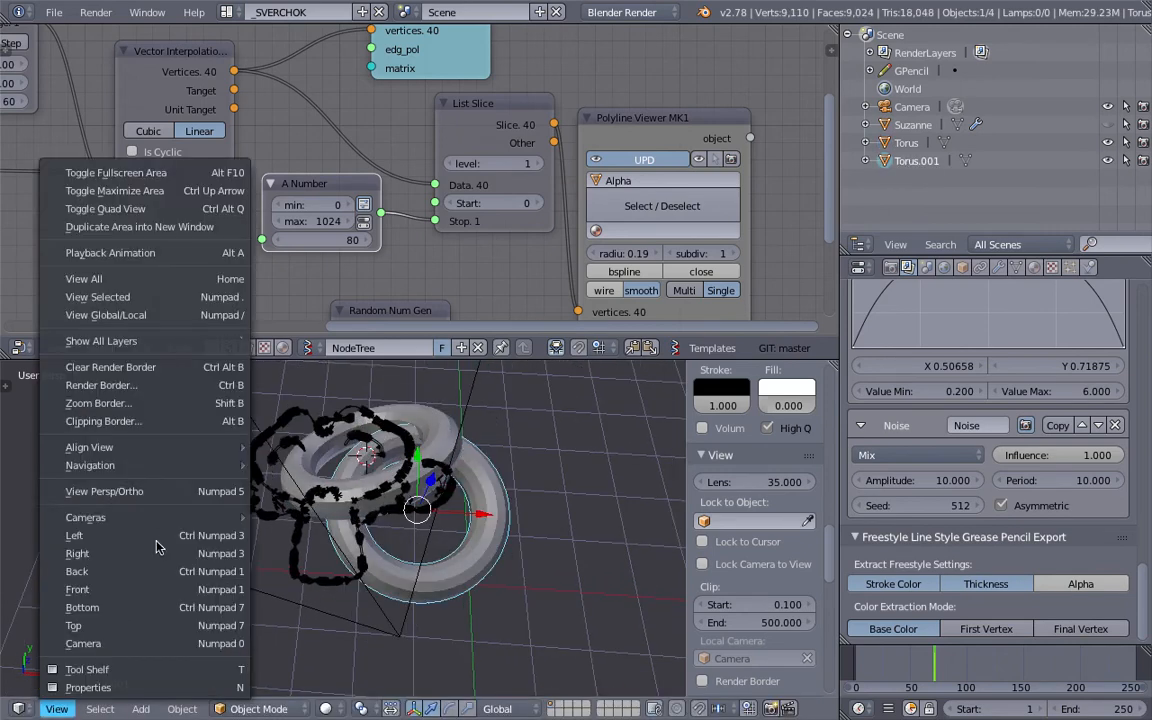
left_click(195, 643)
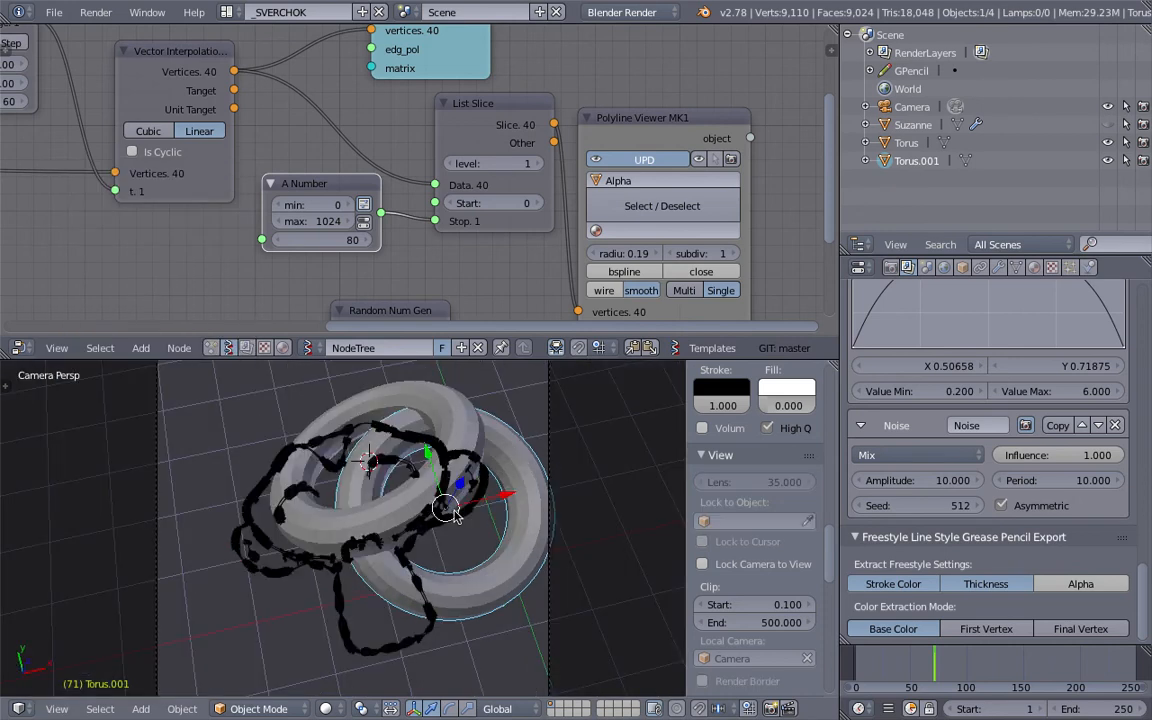
key("g")
left_click(427, 540)
Step: Move and freely rotate the original torus so it overlaps the duplicate in the upper part of the camera frame
right_click(418, 387)
key("g")
left_click(343, 387)
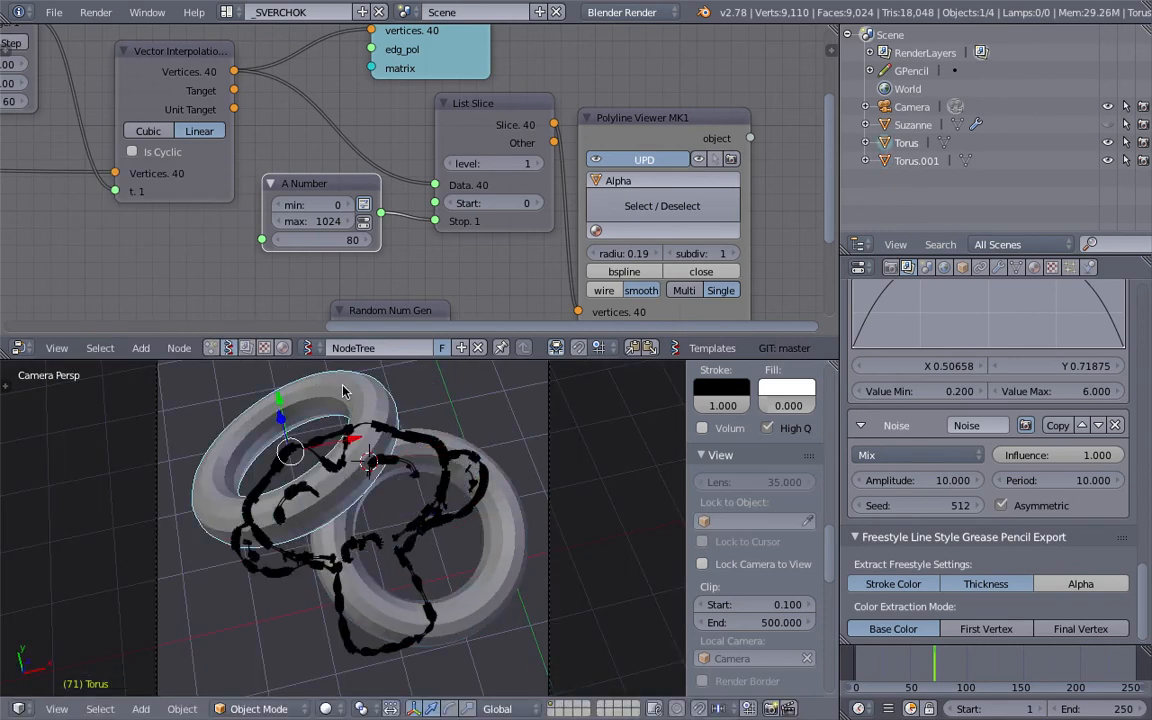
key("r")
key("r")
left_click(400, 425)
key("g")
left_click(426, 434)
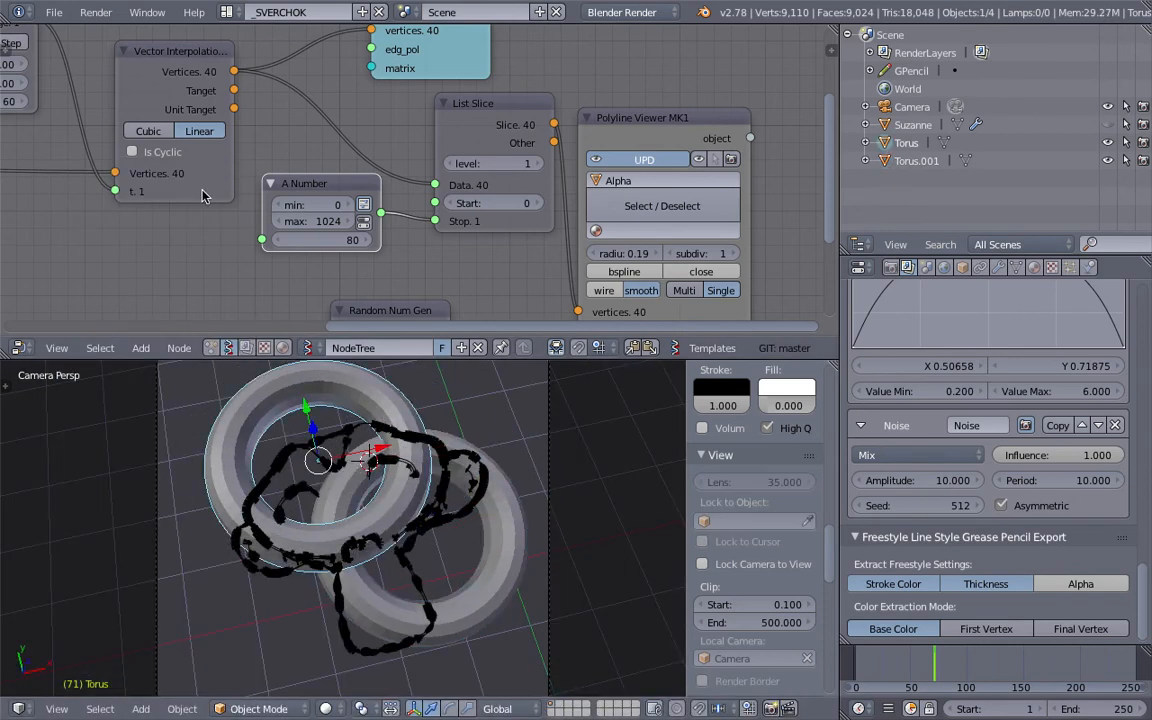
left_click(96, 12)
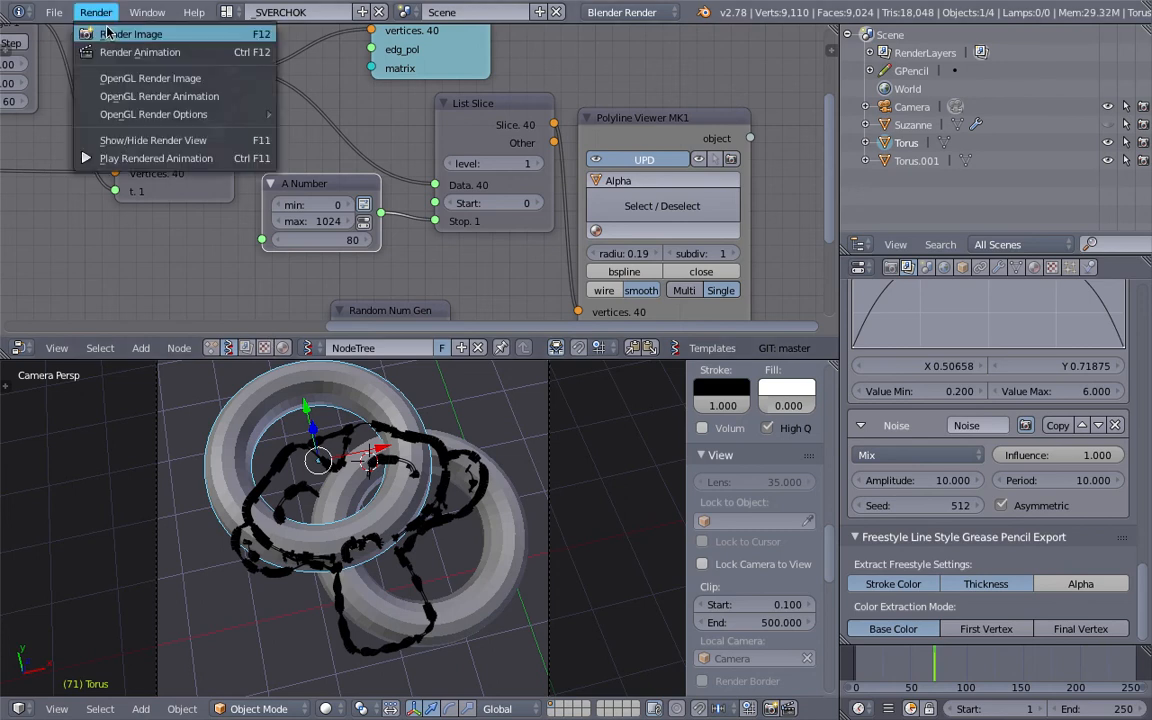
left_click(108, 34)
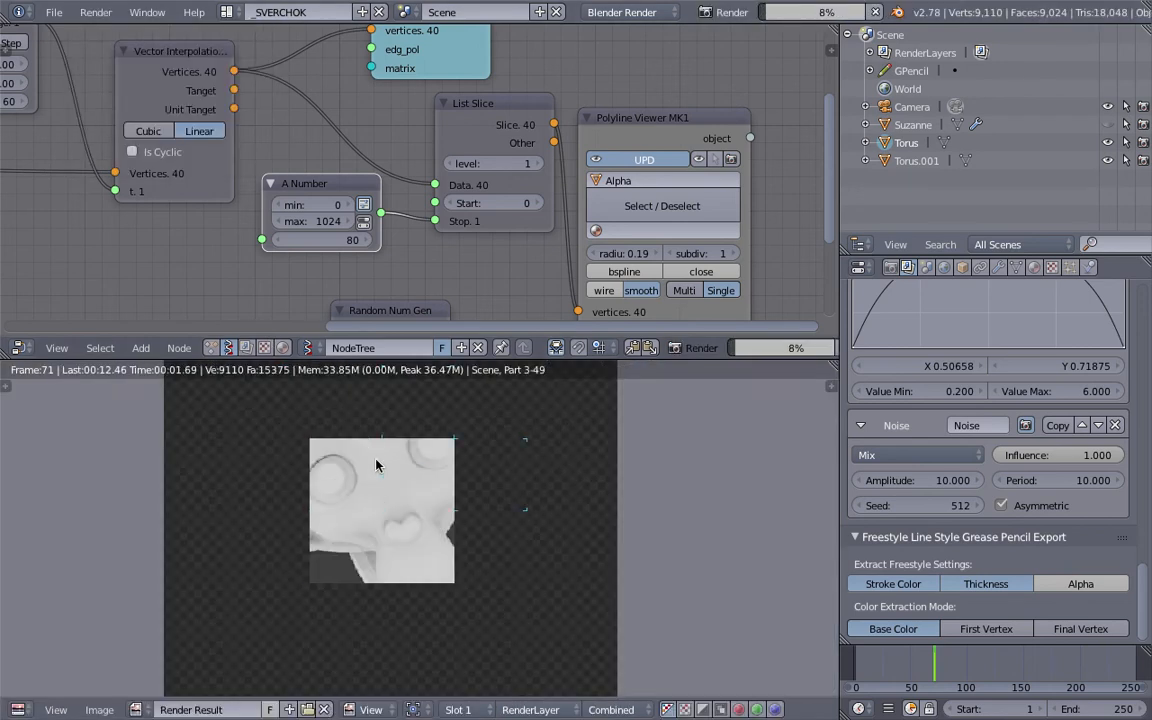
key("Escape")
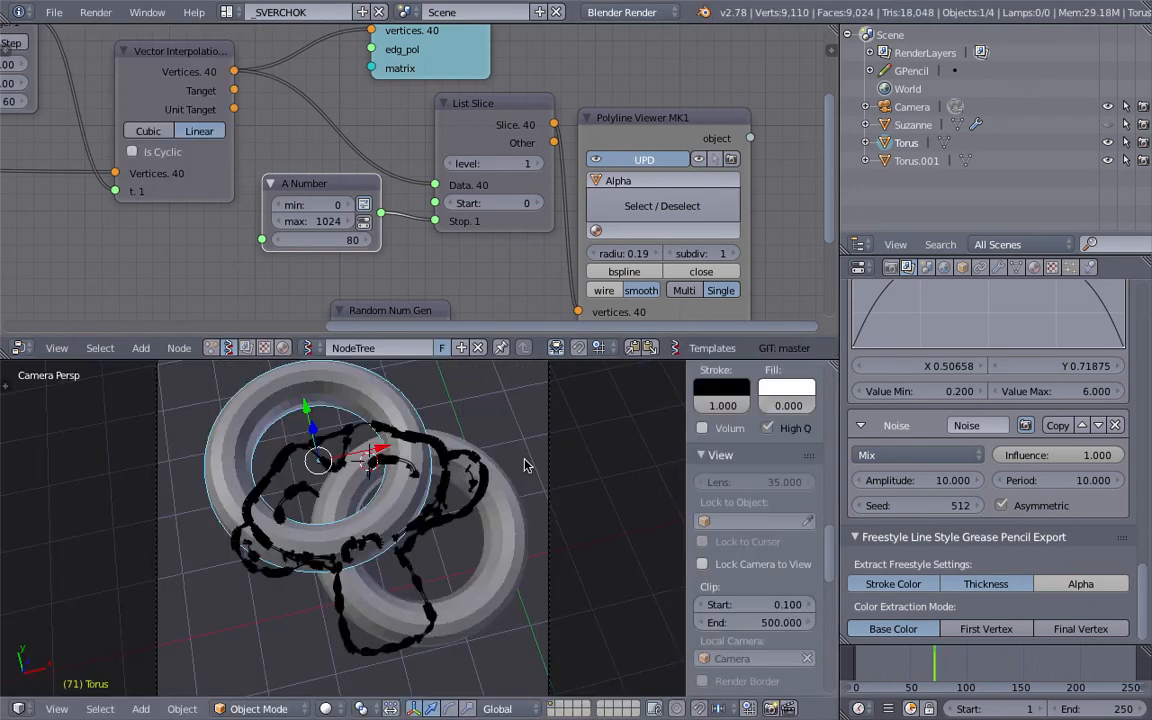
Step: Delete the Suzanne object from the scene
right_click(914, 127)
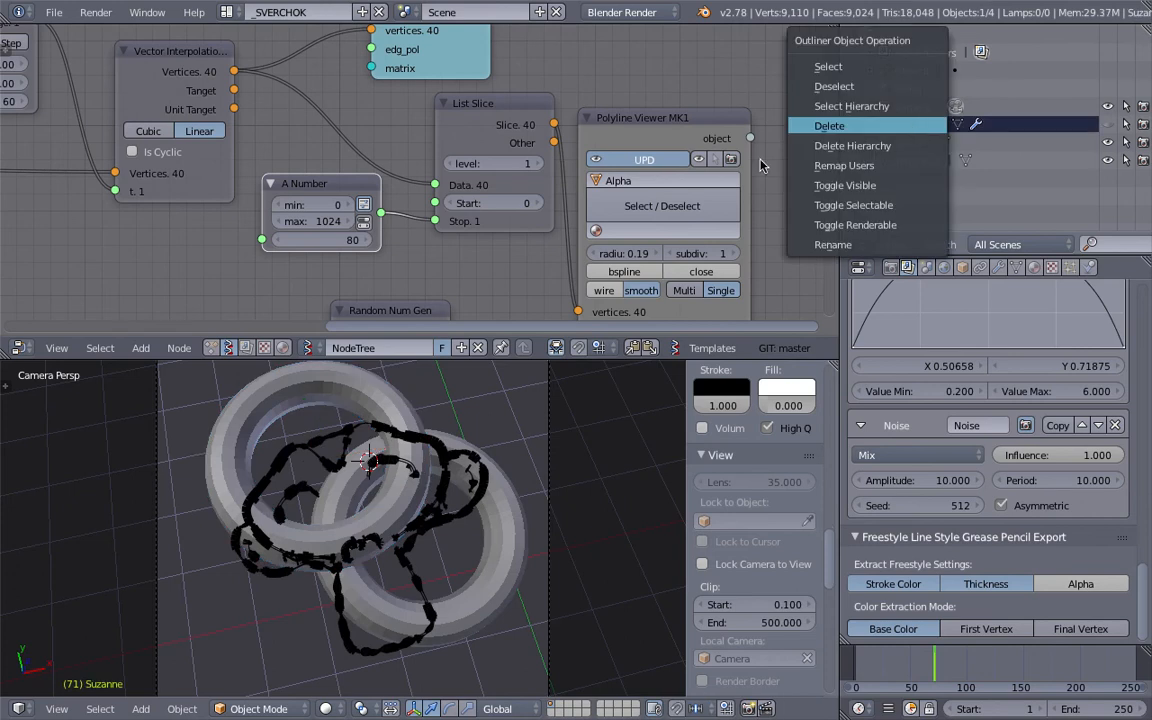
left_click(829, 126)
Step: Freely rotate the duplicate torus and the original torus to give each a new tilt in the camera view
right_click(496, 638)
key("r")
key("r")
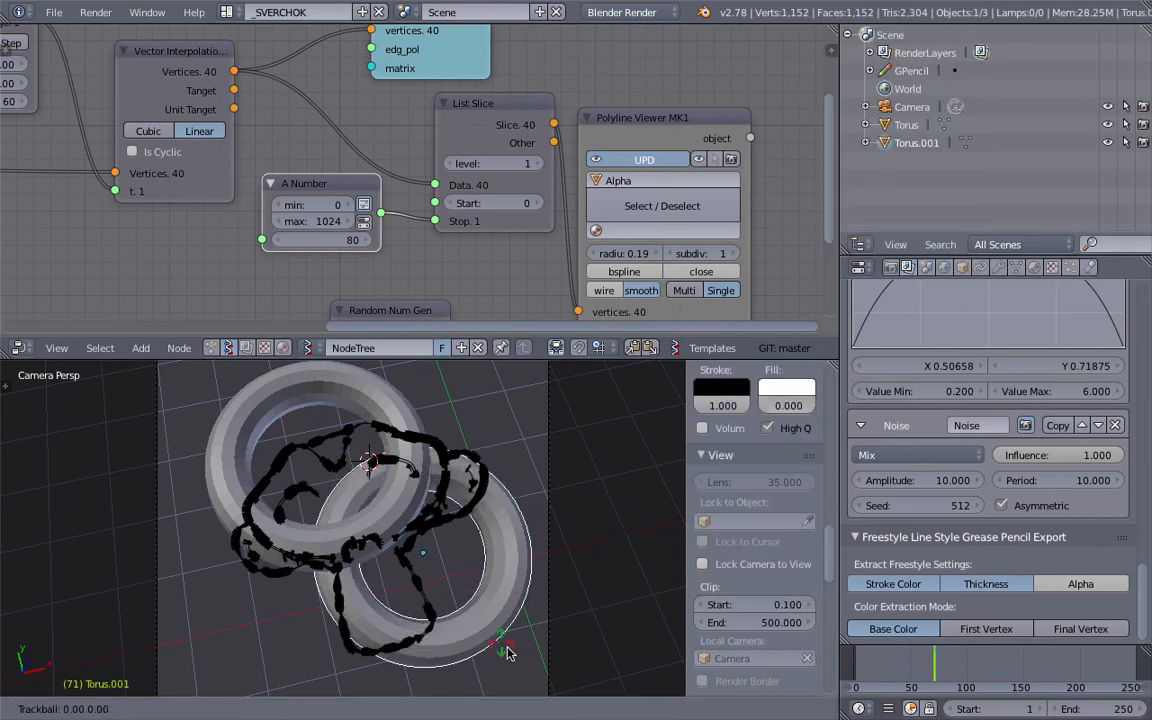
left_click(517, 666)
right_click(362, 387)
key("r")
key("r")
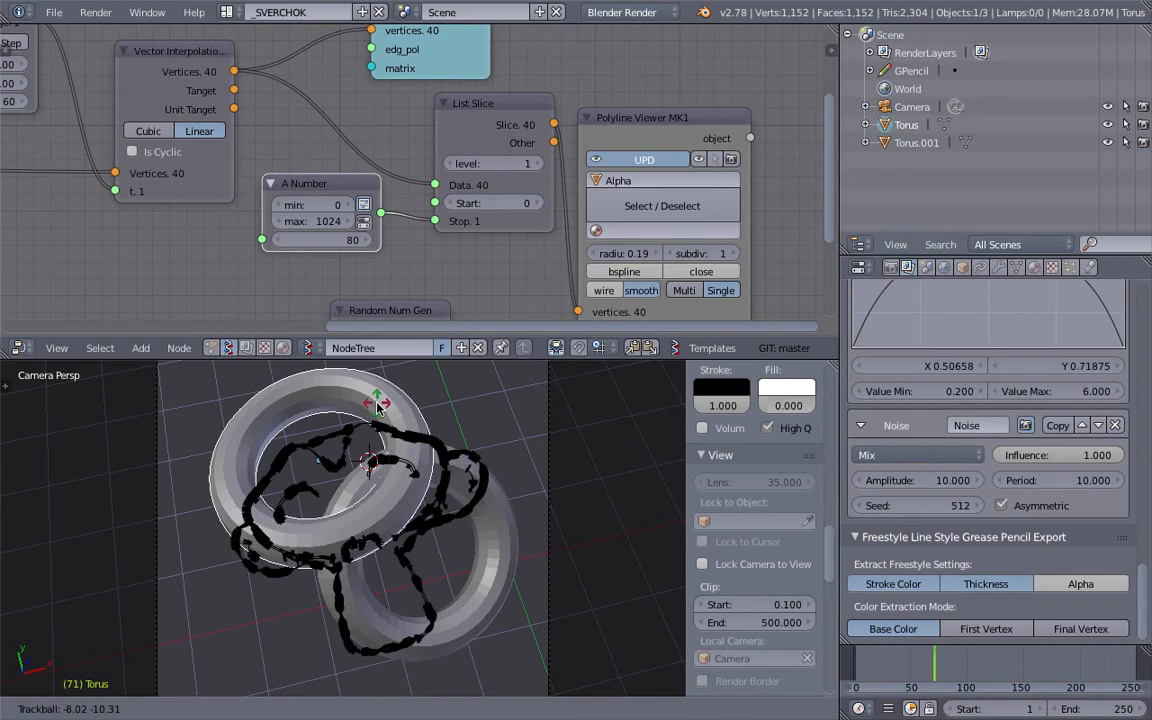
left_click(376, 461)
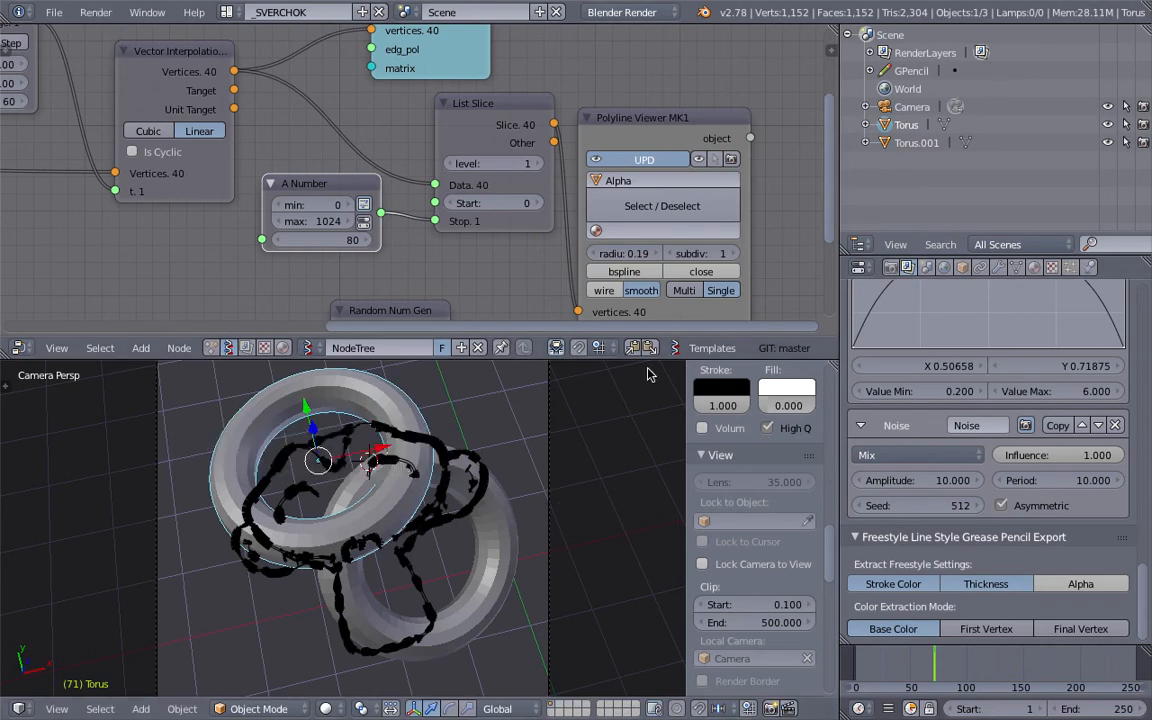
Step: Check the Freestyle to Grease Pencil write mode, render the two tori with Overwrite active, and return to the 3D view
left_click(890, 267)
scroll(1149, 628, "down", 10)
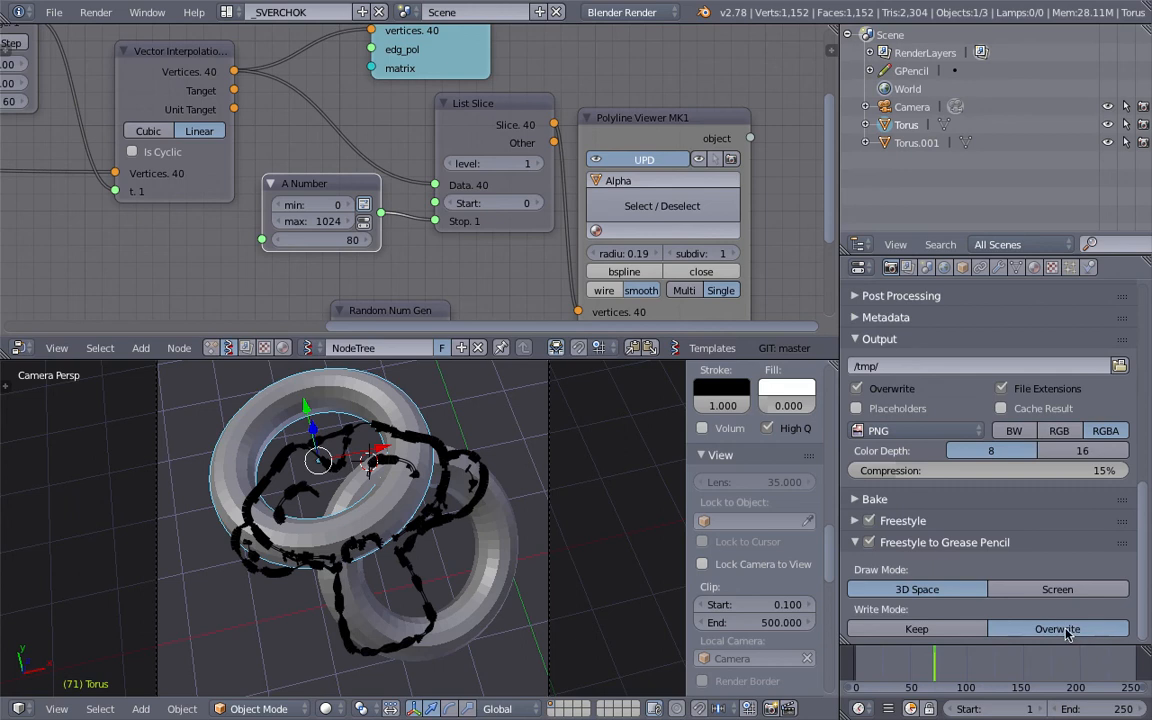
left_click(96, 12)
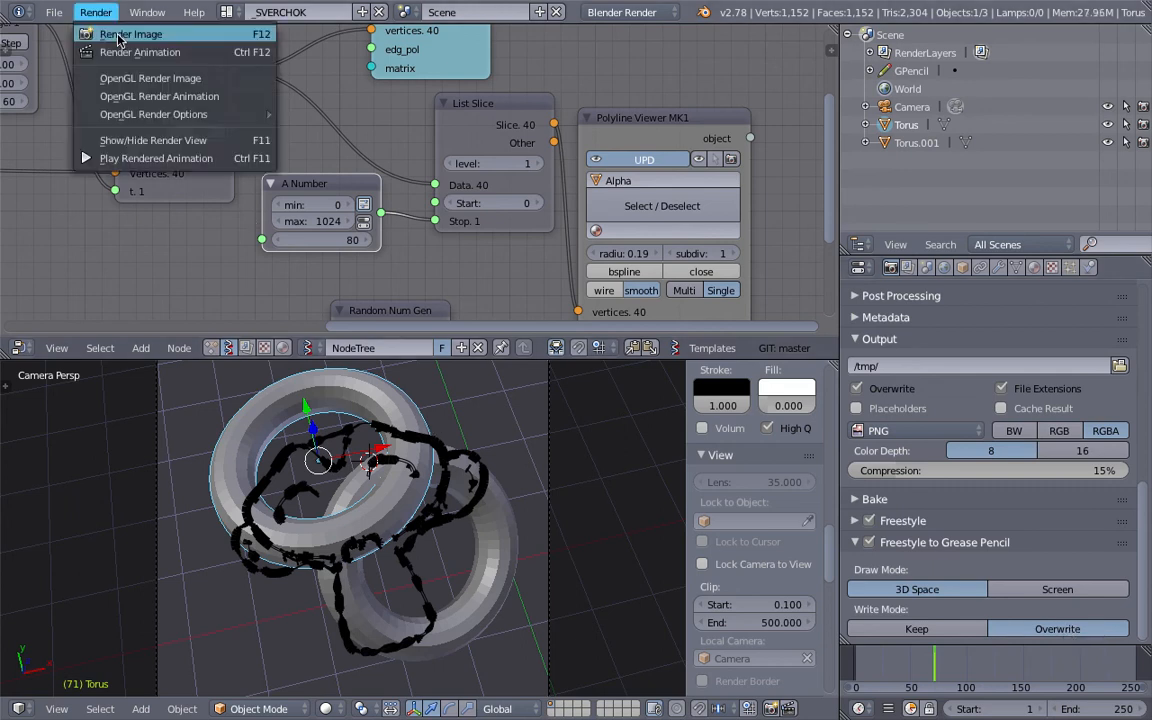
left_click(104, 33)
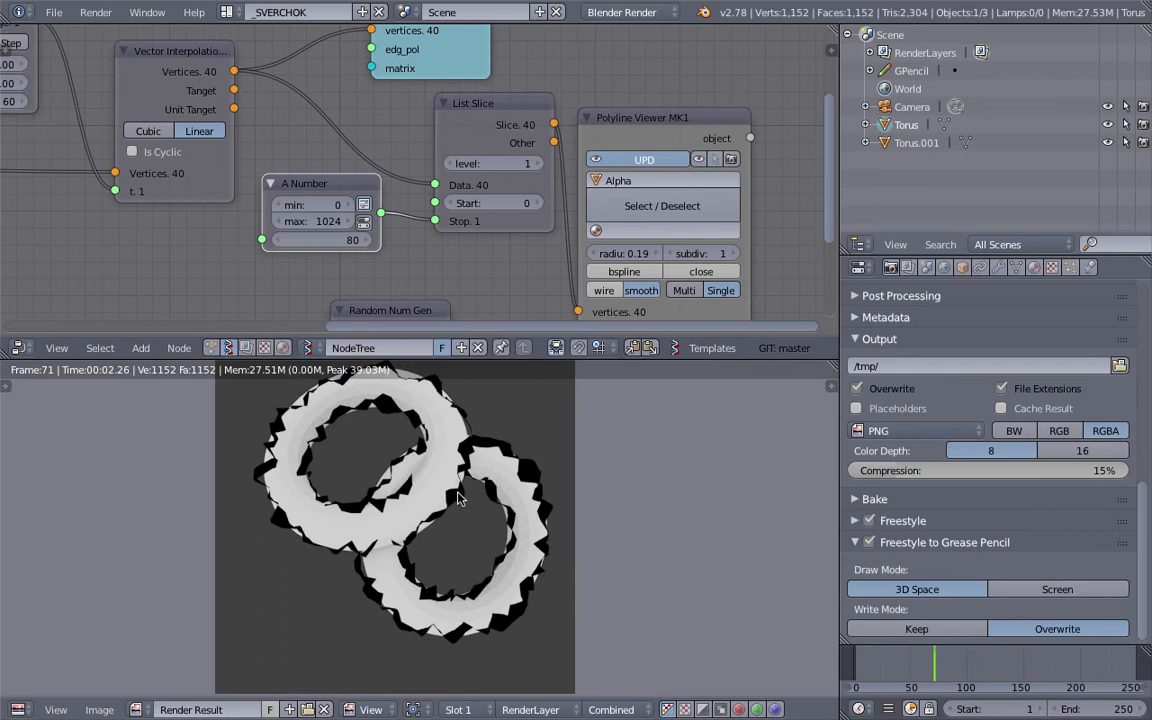
key("Escape")
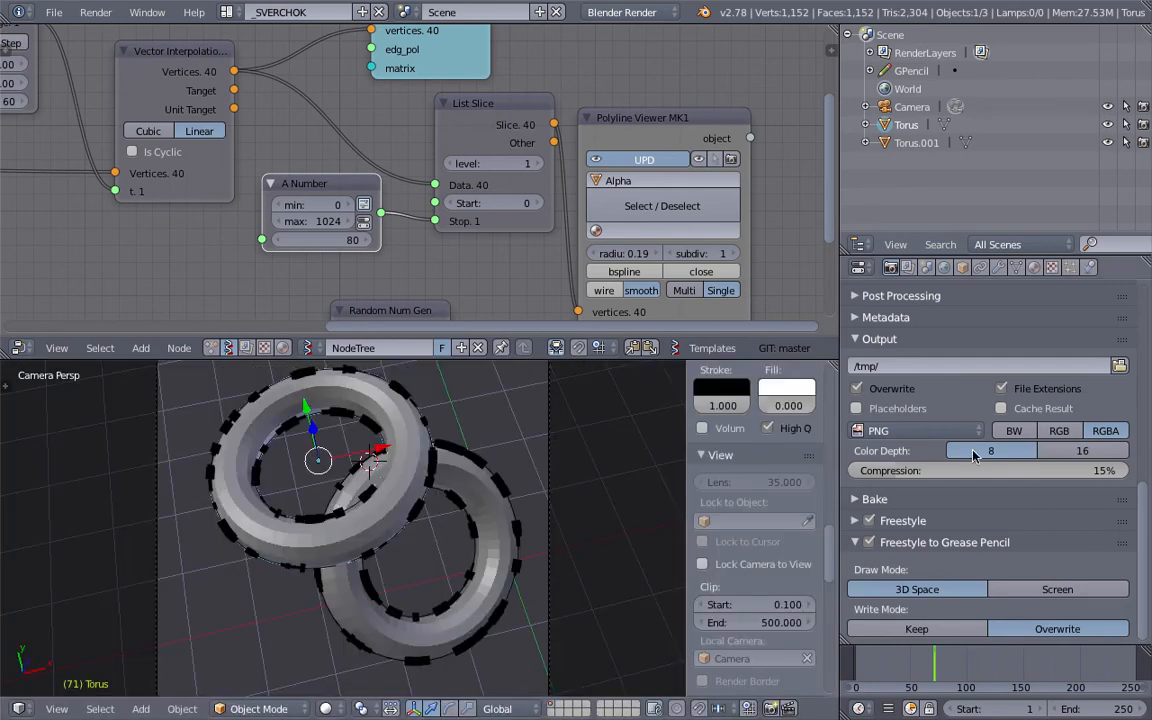
Step: Remove the Noise thickness modifier from the Freestyle line style
left_click(910, 268)
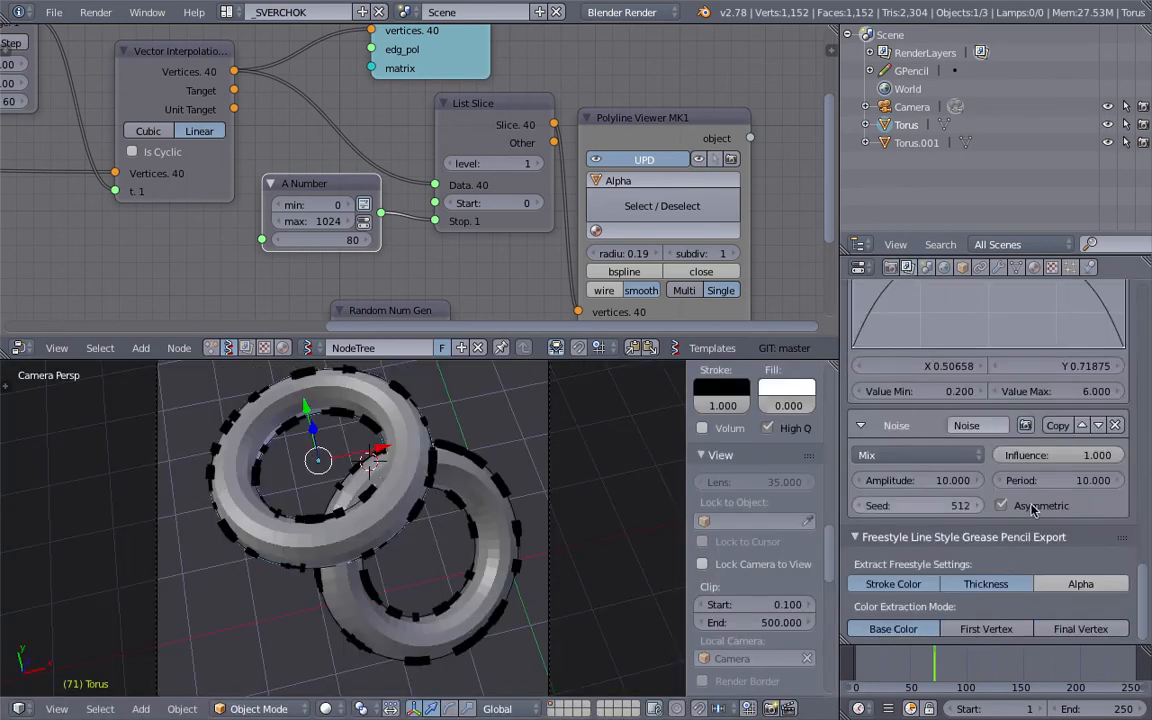
left_click(1145, 501)
left_click(1148, 611)
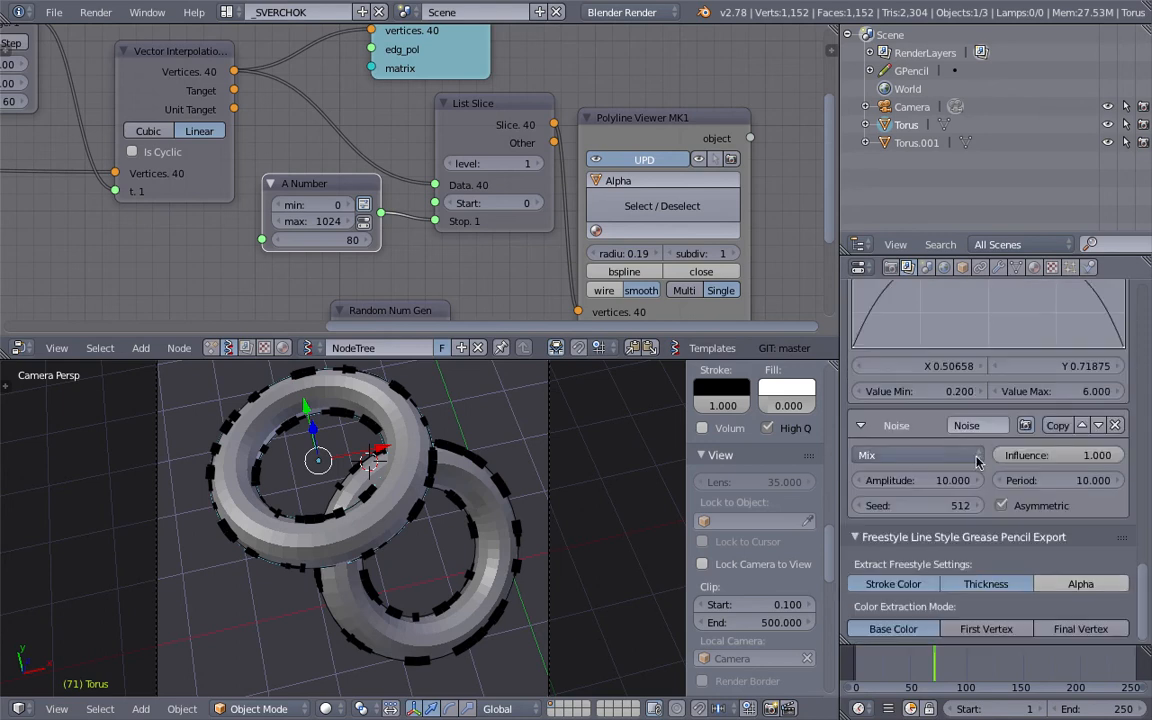
left_click(1116, 426)
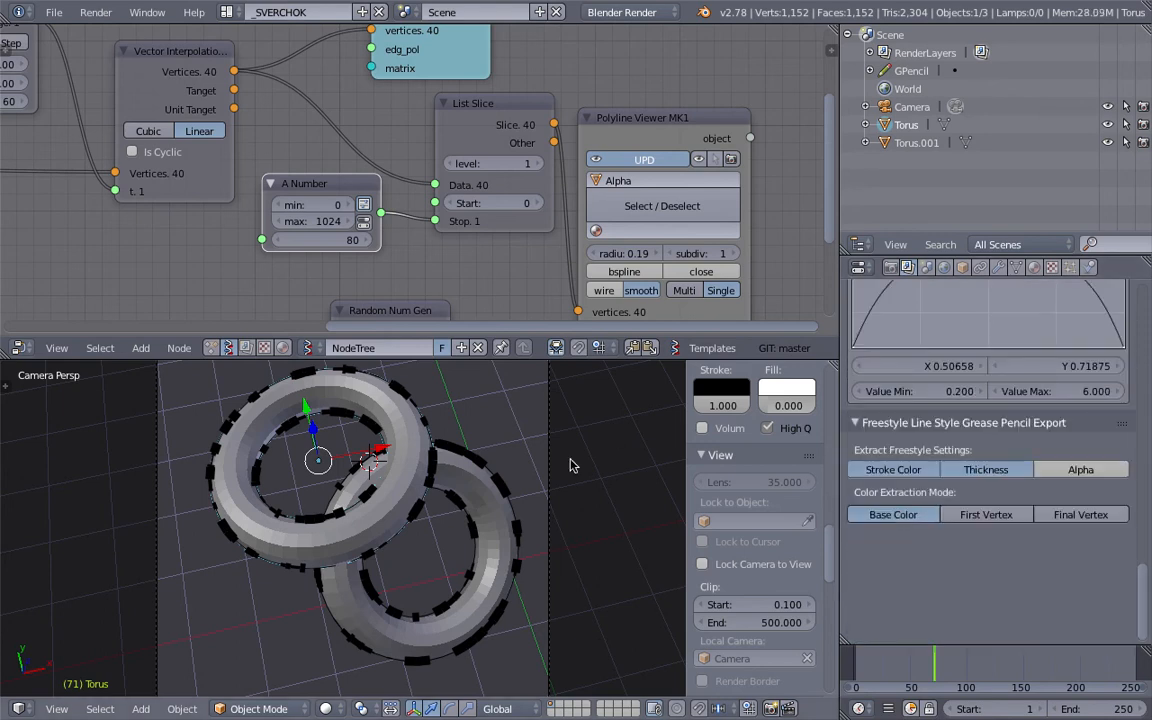
Step: Render the tori without the noise modifier, inspect the outlines up close, and return to the 3D view
left_click(96, 12)
left_click(118, 34)
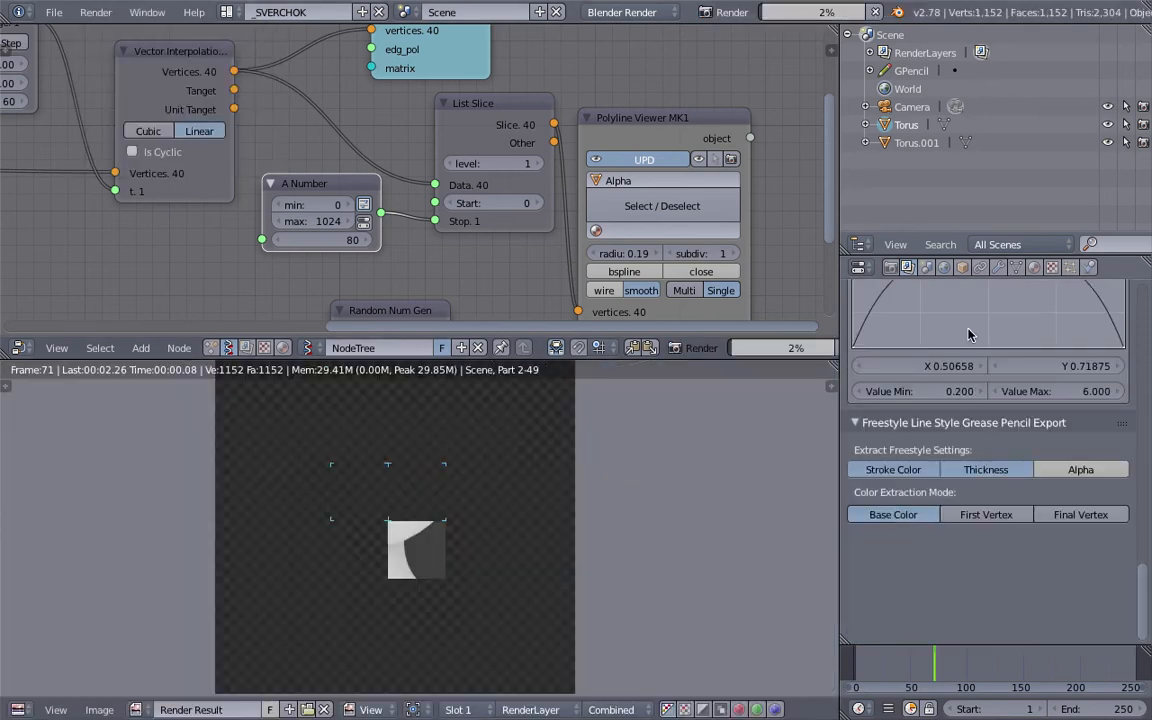
scroll(1148, 568, "up", 4)
scroll(1149, 569, "up", 3)
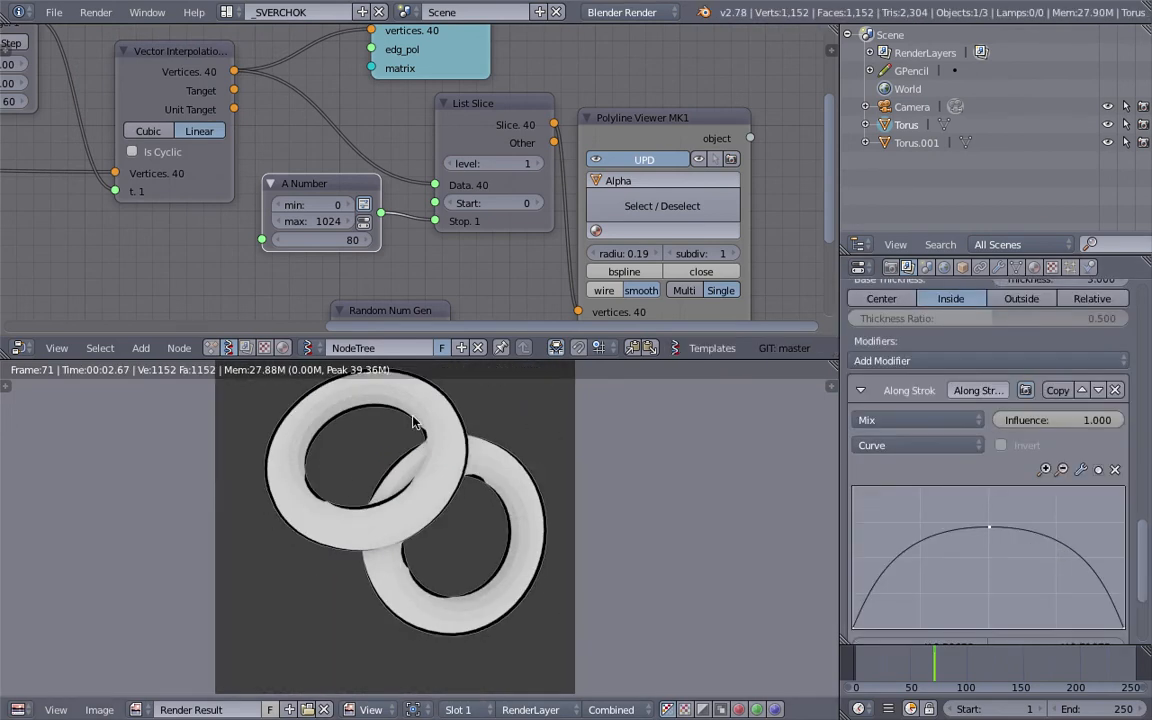
scroll(425, 548, "up", 4)
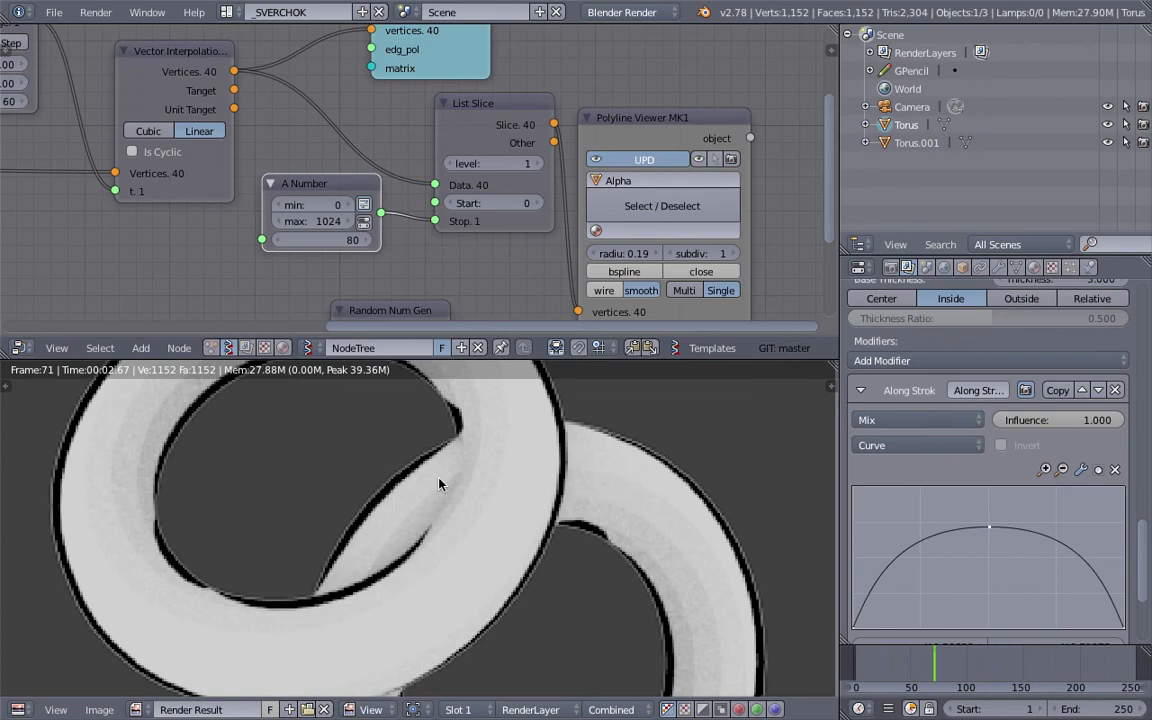
scroll(400, 516, "down", 4)
scroll(385, 457, "up", 3)
key("Escape")
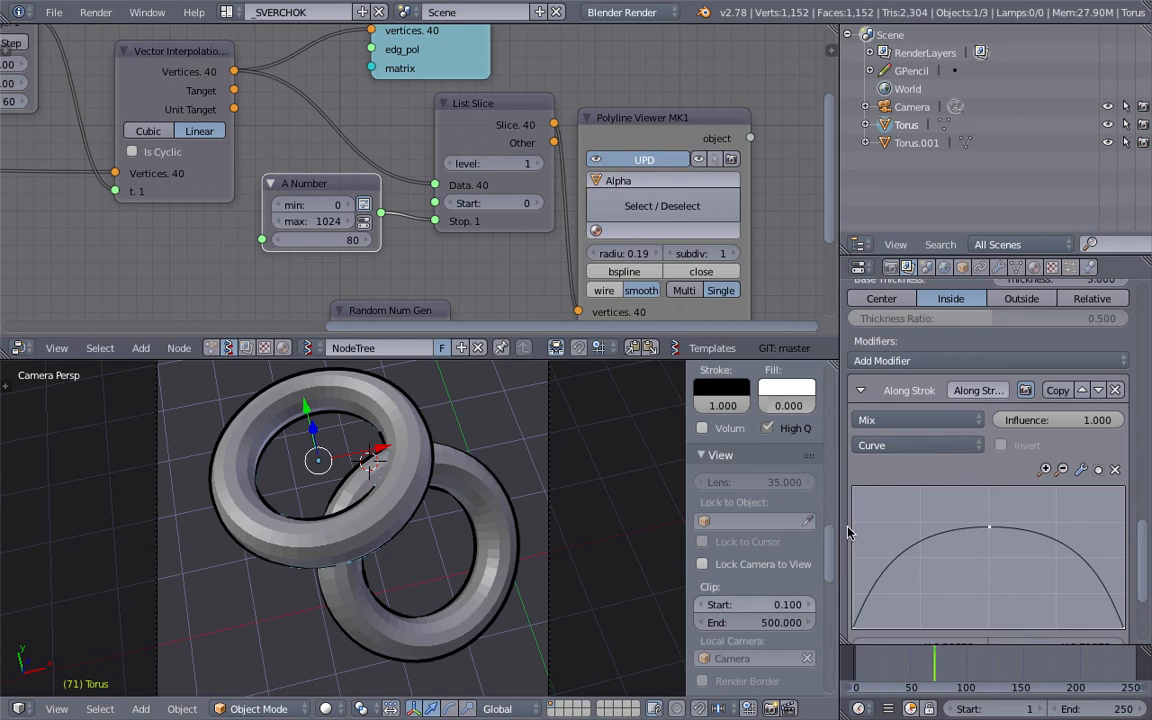
Step: Delete the original torus in the upper part of the camera frame, keeping its grease pencil outlines
left_click(890, 267)
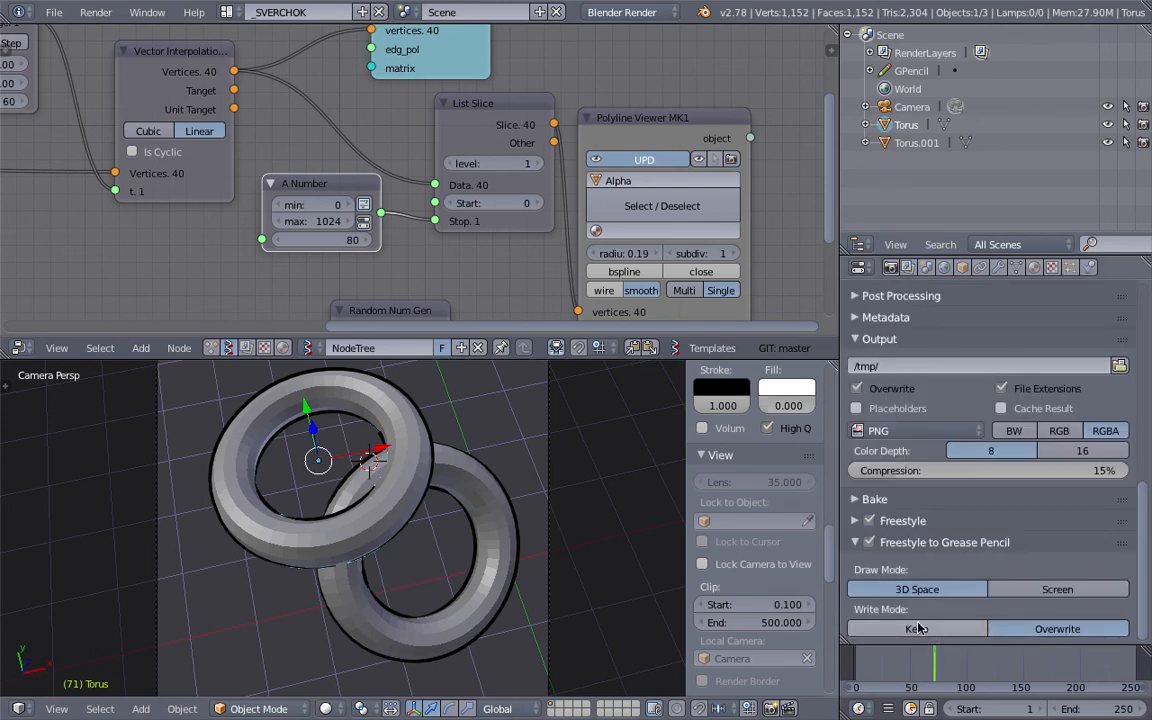
right_click(403, 496)
right_click(401, 494)
key("x")
key("Return")
Step: Move the remaining torus to the lower-left area of the camera frame, away from its existing outline
right_click(477, 470)
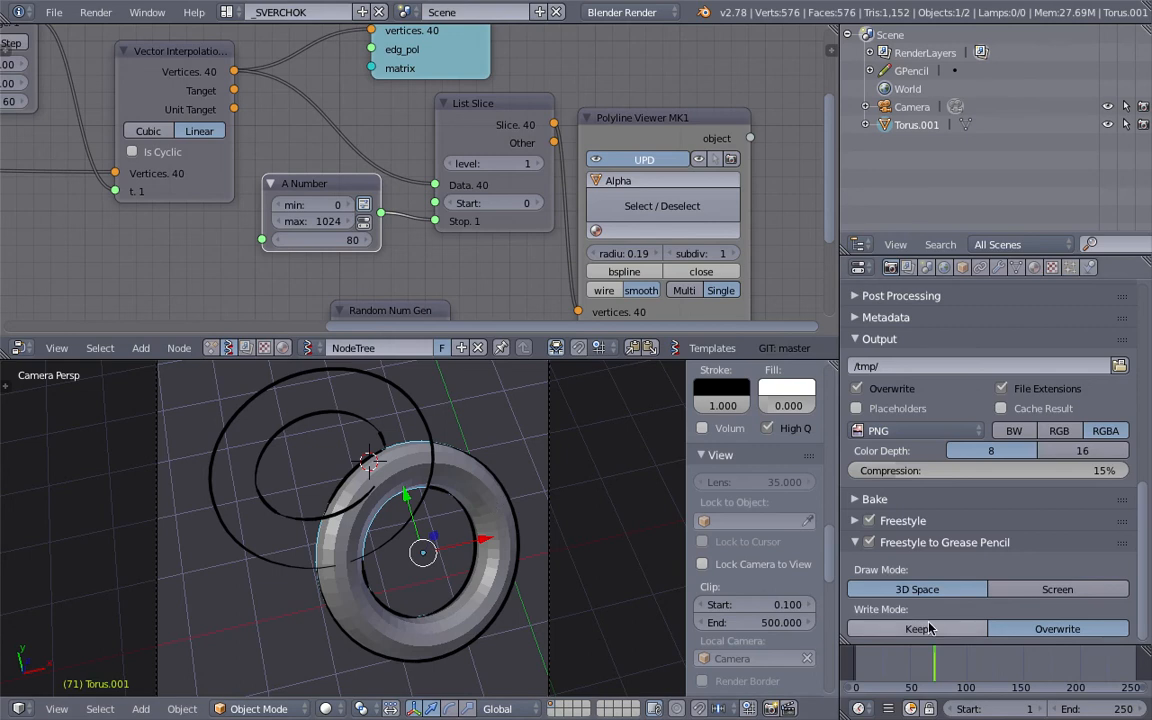
key("g")
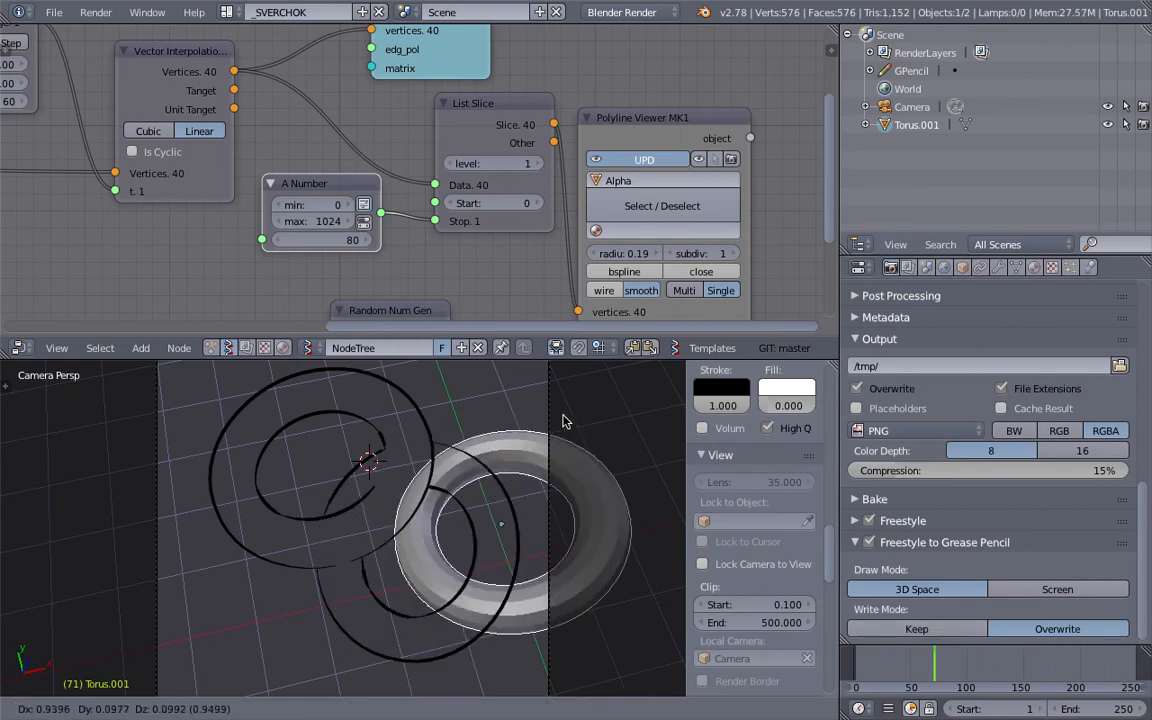
left_click(565, 424)
key("g")
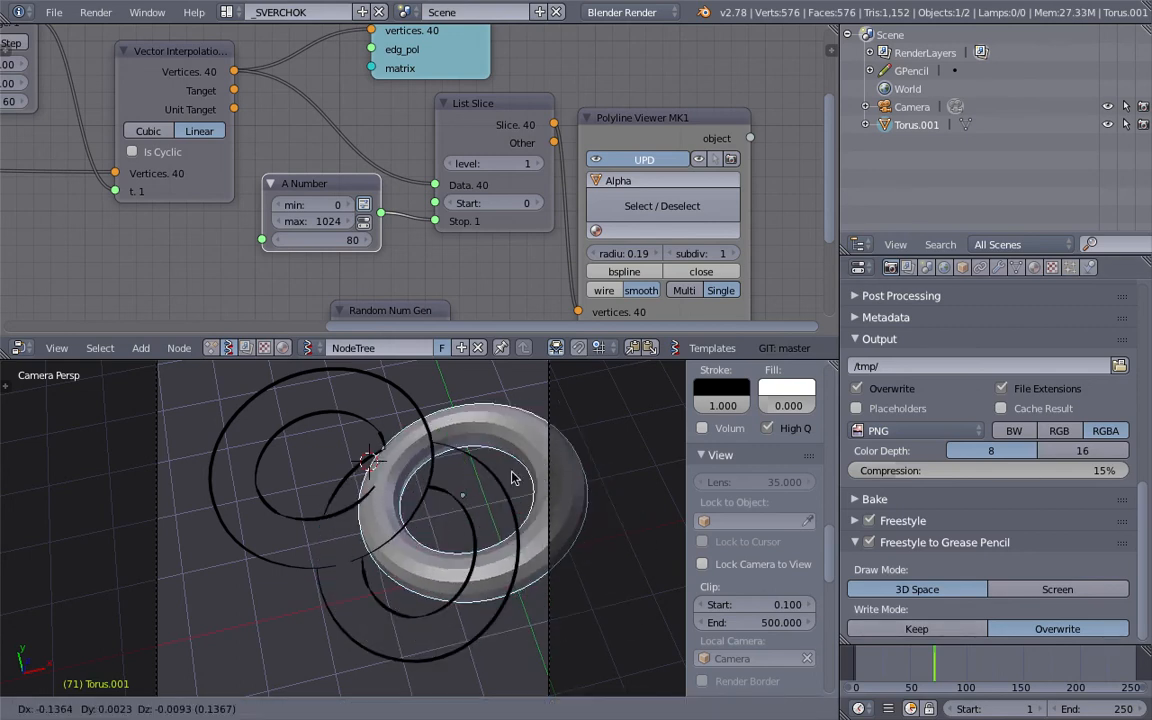
left_click(350, 533)
Step: Set the Freestyle to Grease Pencil write mode to Keep, render the image, and return to the 3D view
left_click(905, 629)
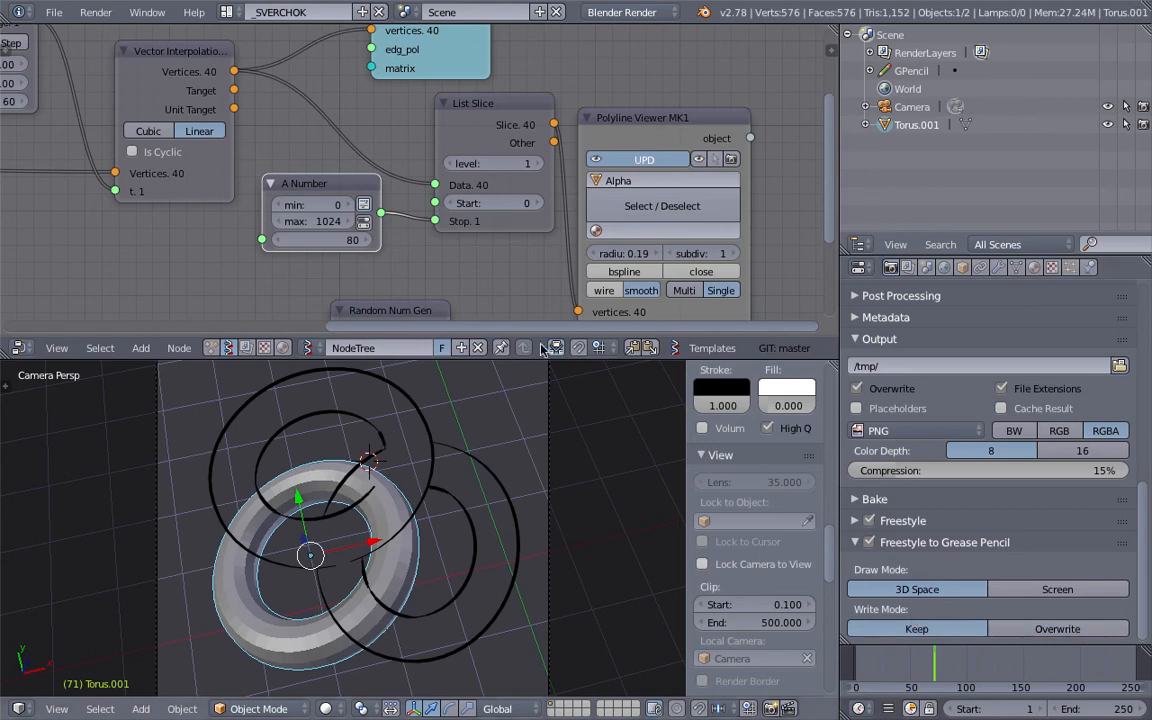
left_click(96, 12)
left_click(110, 30)
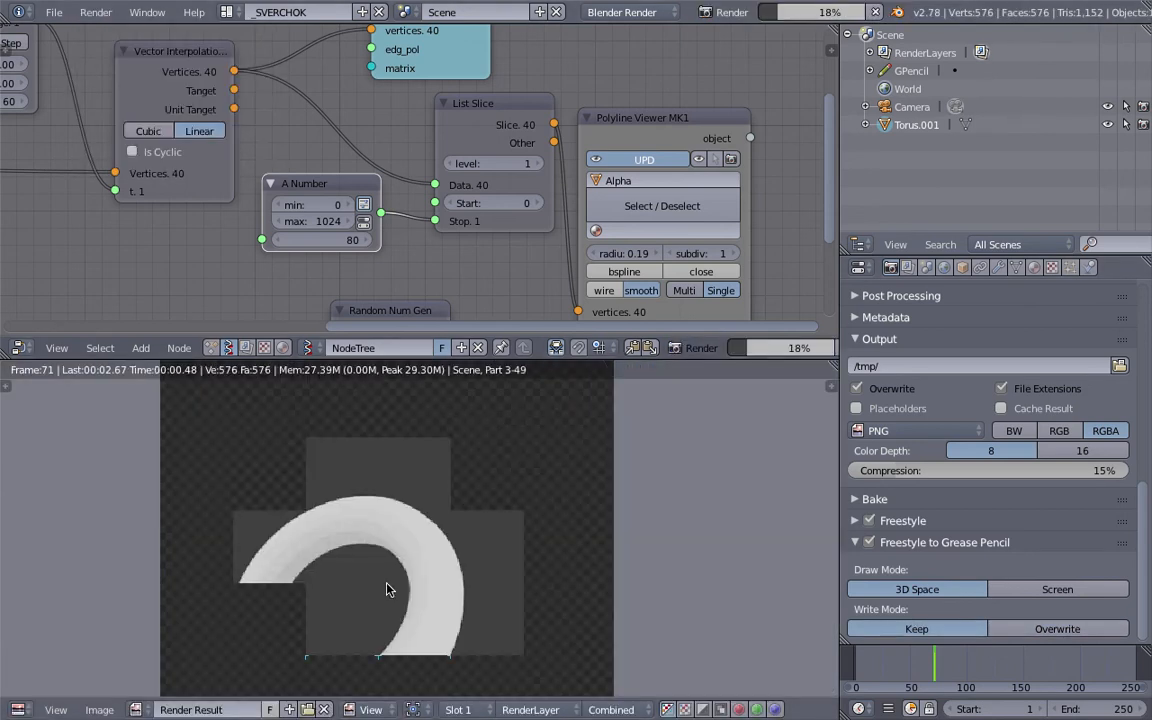
key("Escape")
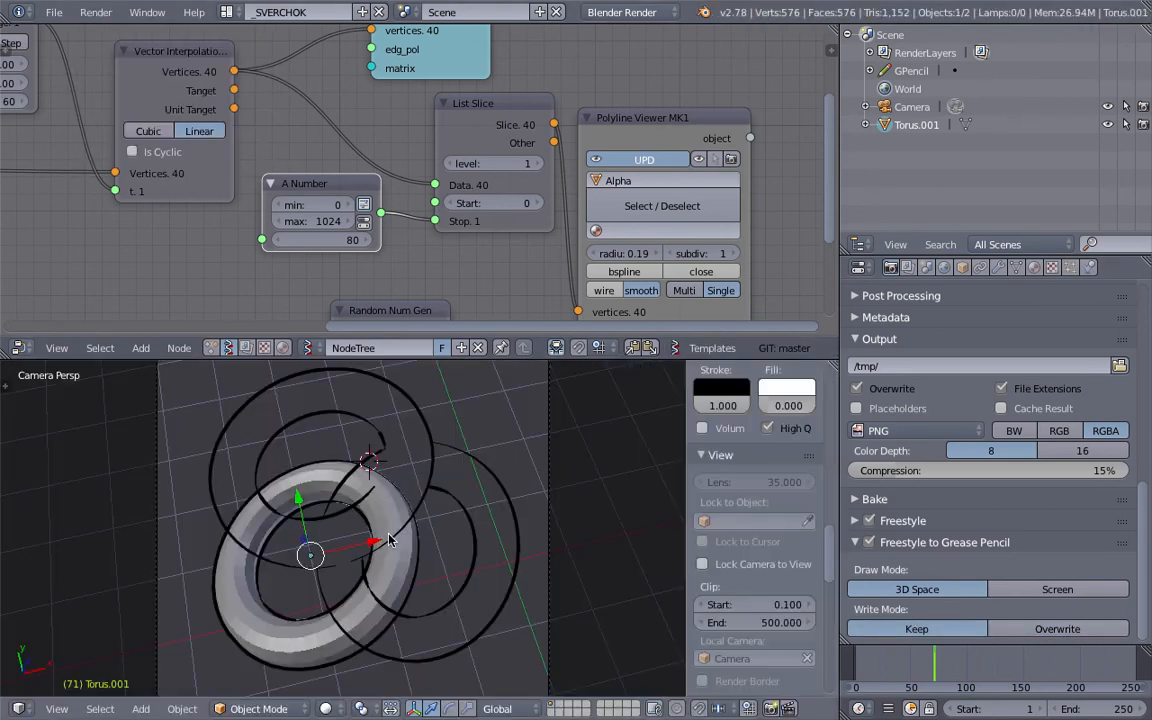
Step: Move the remaining torus outside the camera frame and bring up the Grease Pencil layer settings
key("g")
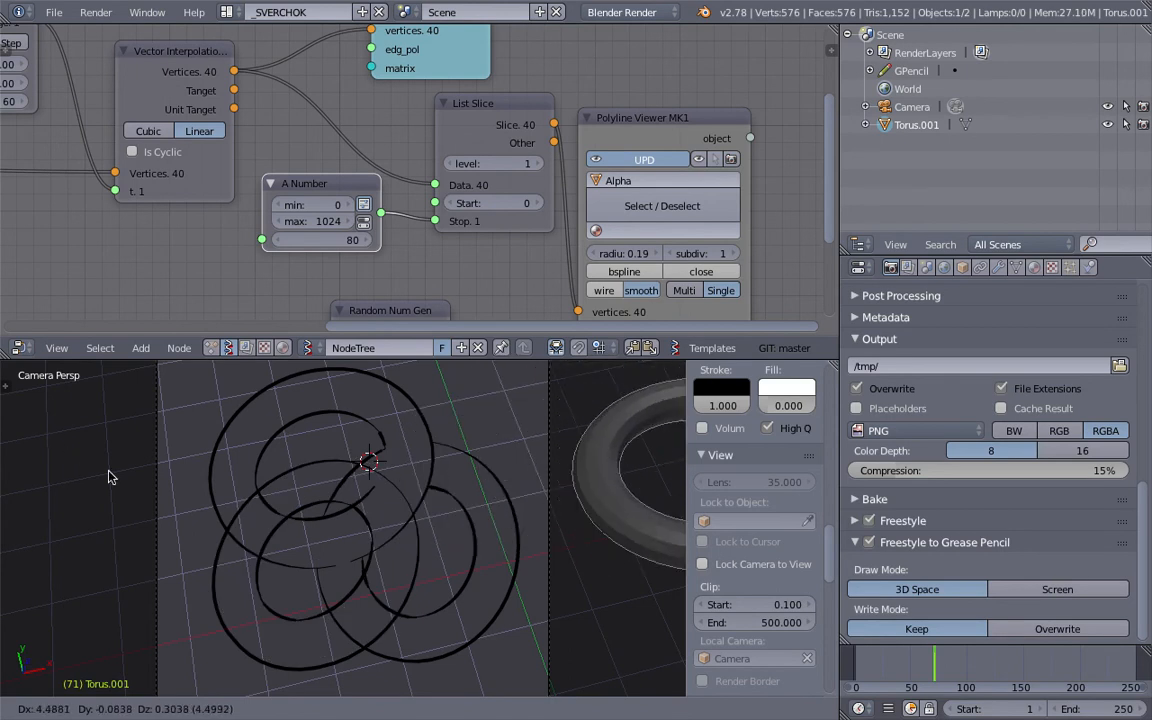
left_click(110, 477)
scroll(500, 496, "down", 3)
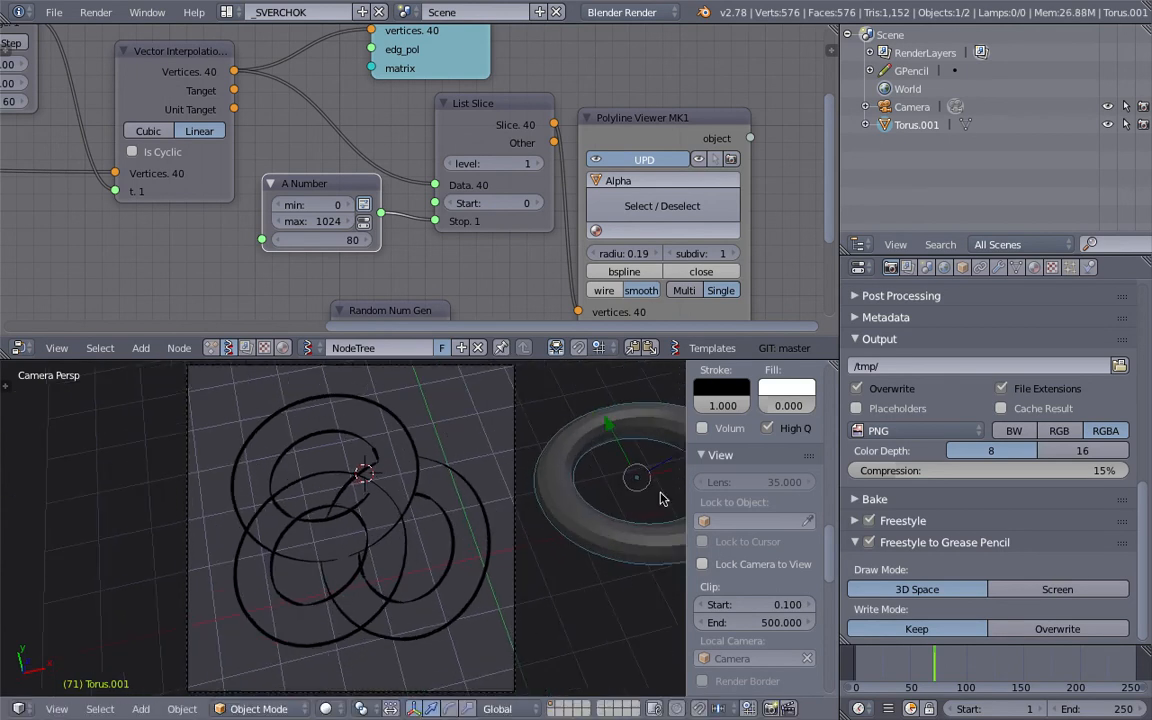
scroll(760, 520, "down", 5)
scroll(822, 550, "up", 10)
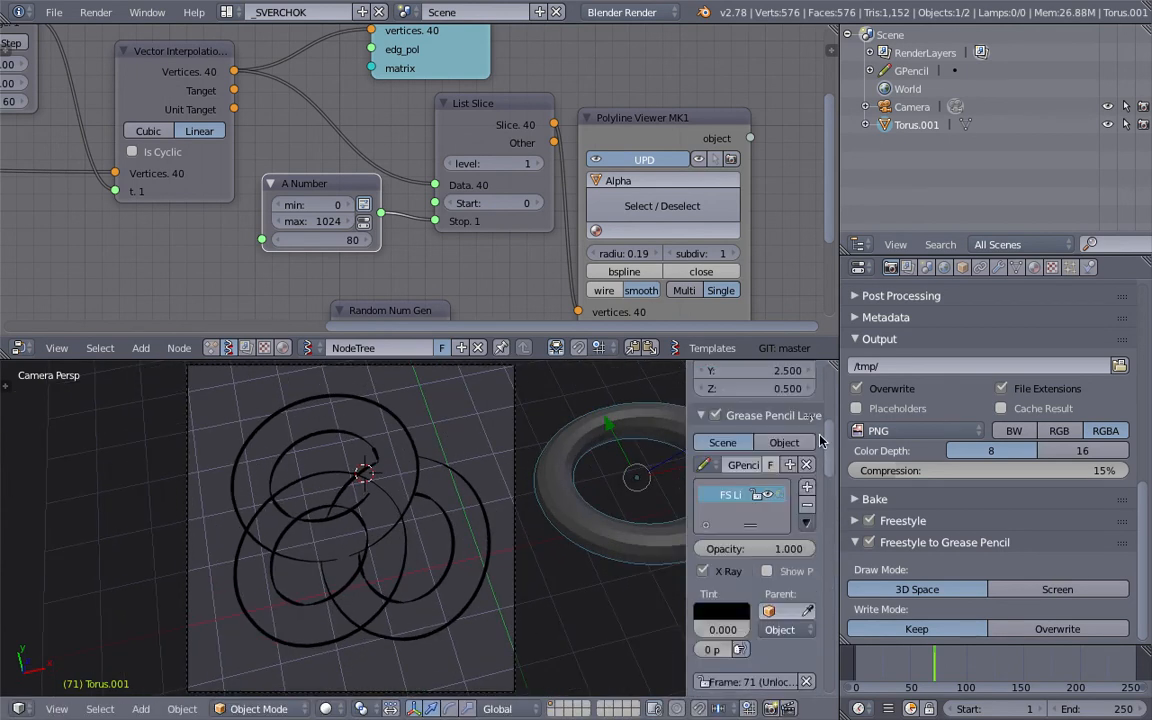
Step: Enable Paper Sky and Blend Sky in the world settings and show the world background in the 3D viewport
scroll(835, 455, "down", 5)
scroll(835, 455, "down", 4)
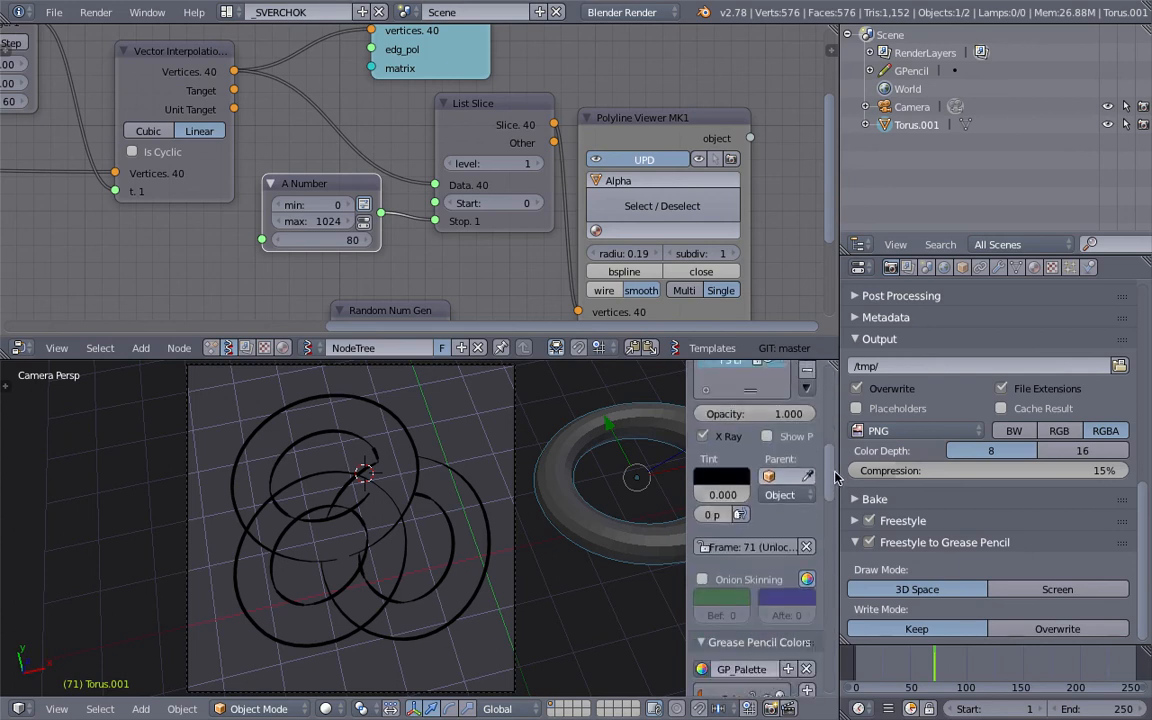
scroll(830, 450, "up", 4)
left_click(910, 268)
left_click(943, 267)
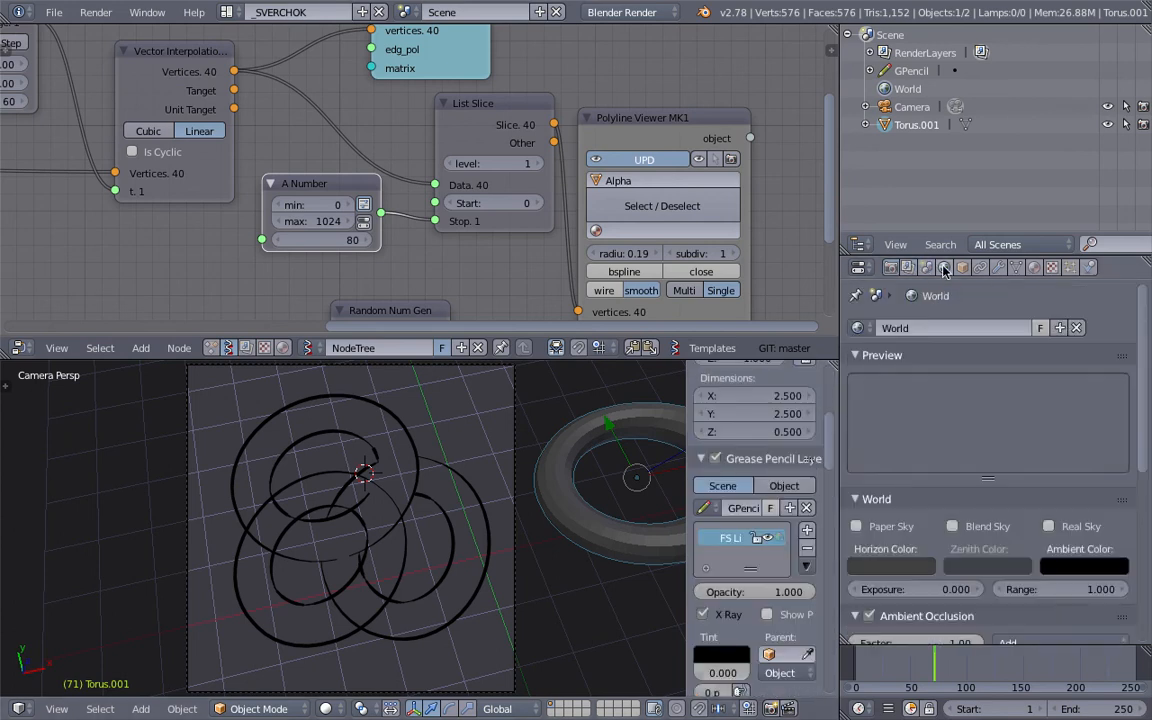
left_click(970, 530)
scroll(765, 560, "down", 12)
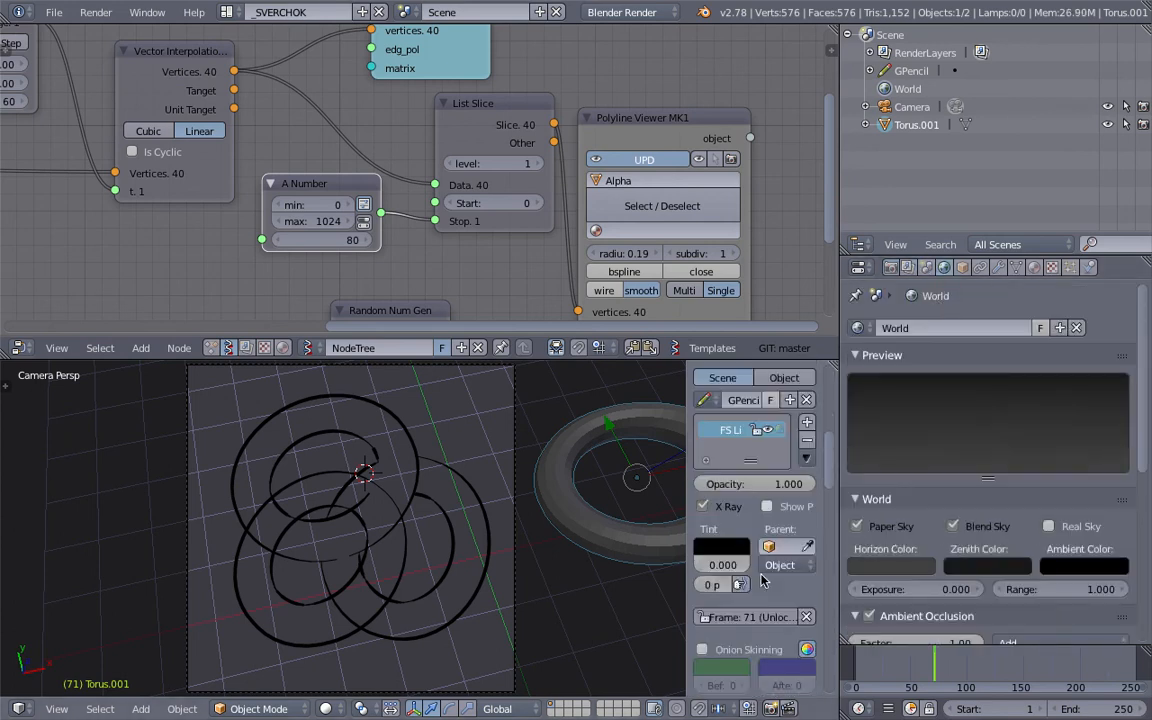
scroll(765, 576, "down", 8)
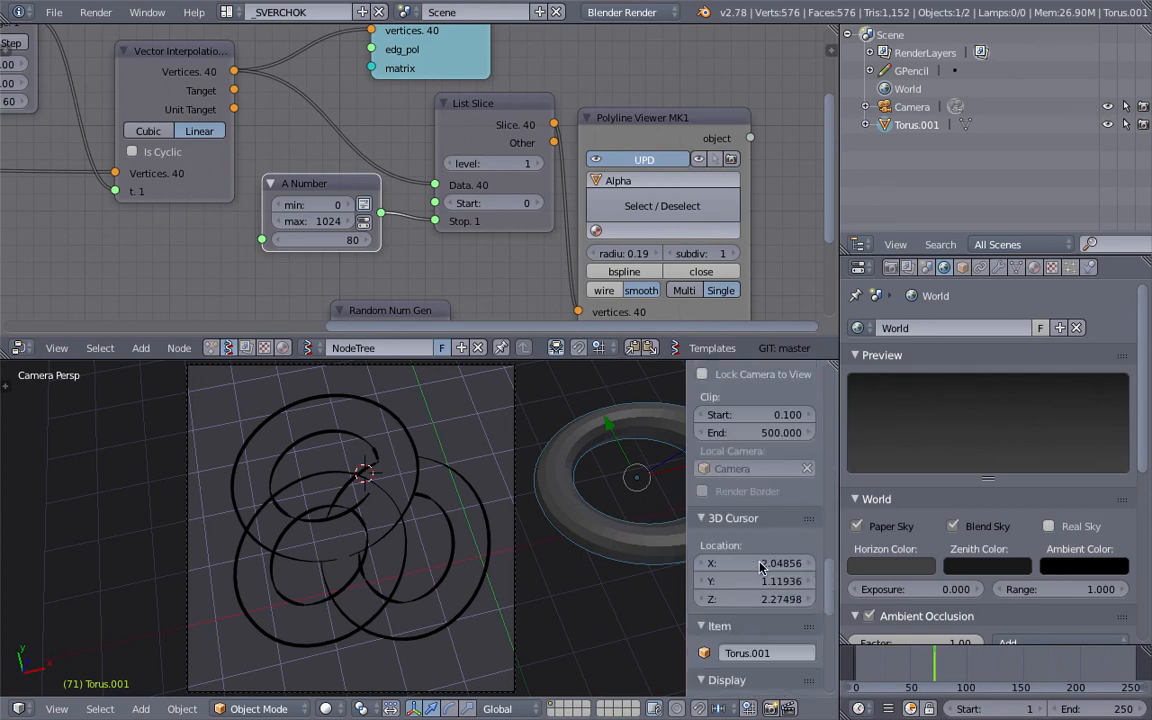
left_click(755, 547)
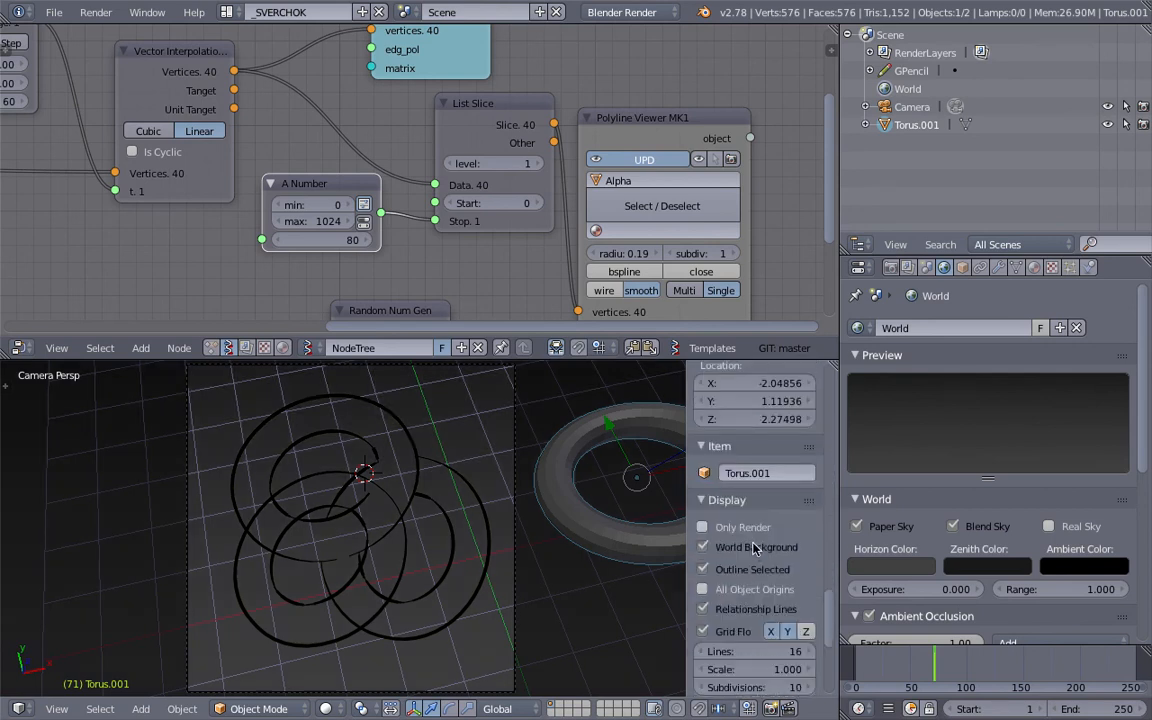
Step: Set both the world's horizon color and zenith color to pure white
left_click(905, 566)
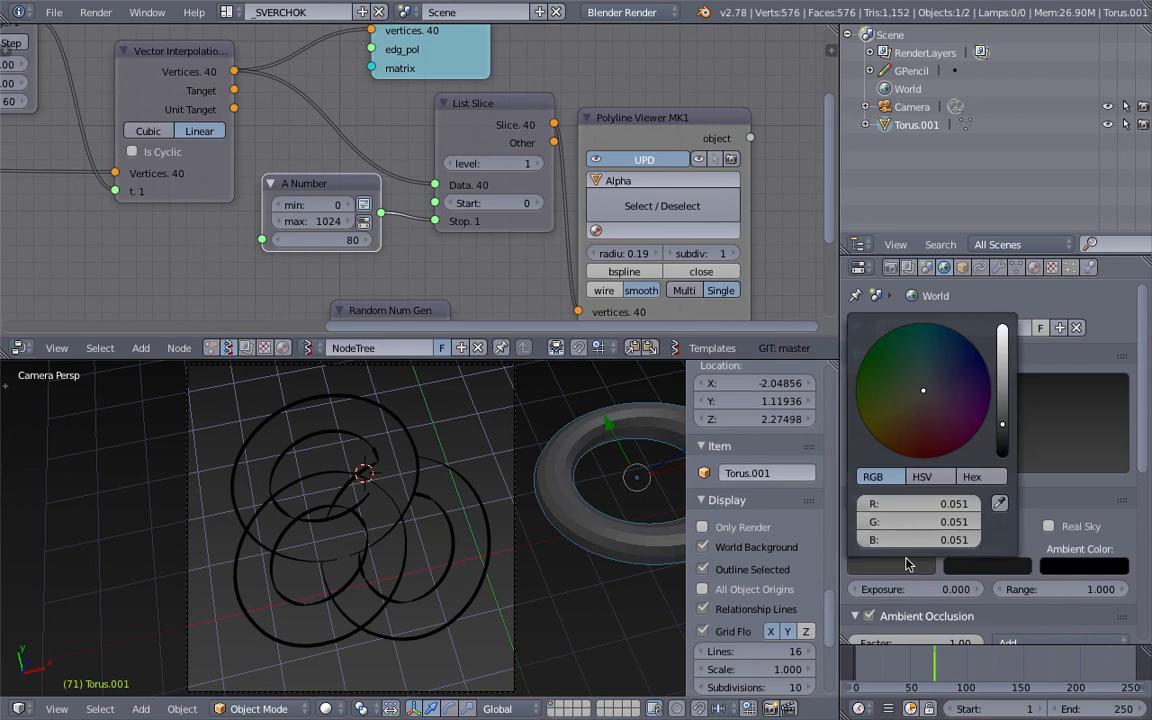
left_click_drag(1004, 345, 1004, 316)
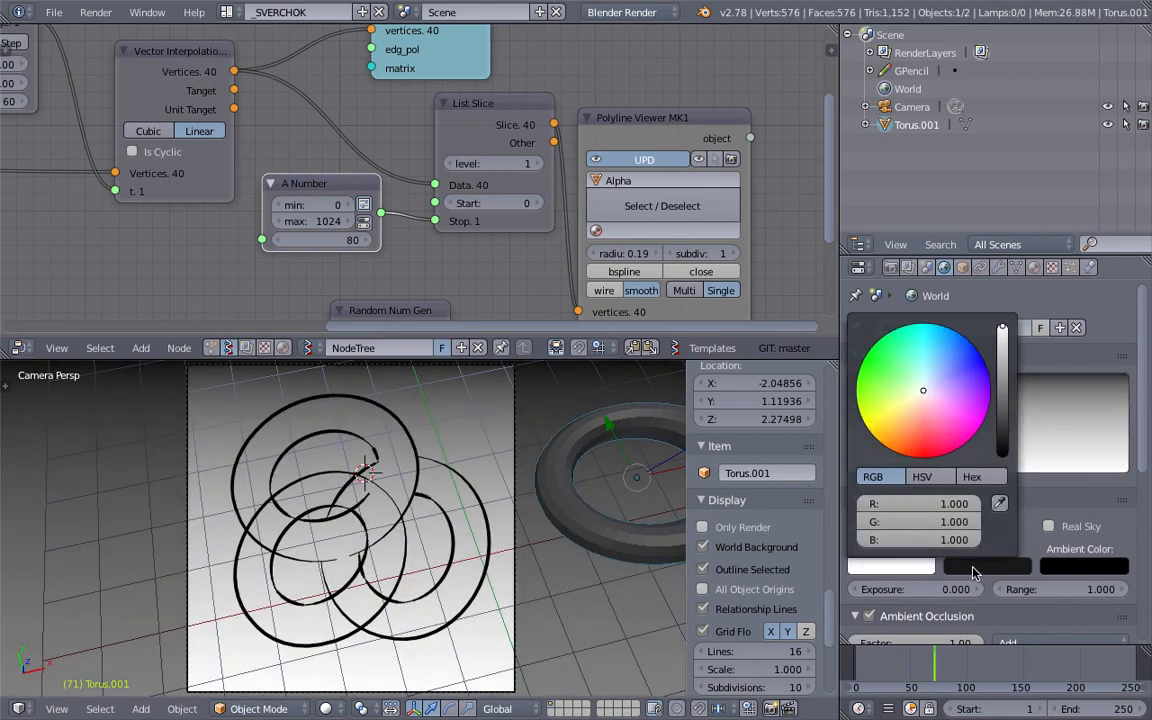
left_click(980, 567)
left_click_drag(1016, 446, 1016, 330)
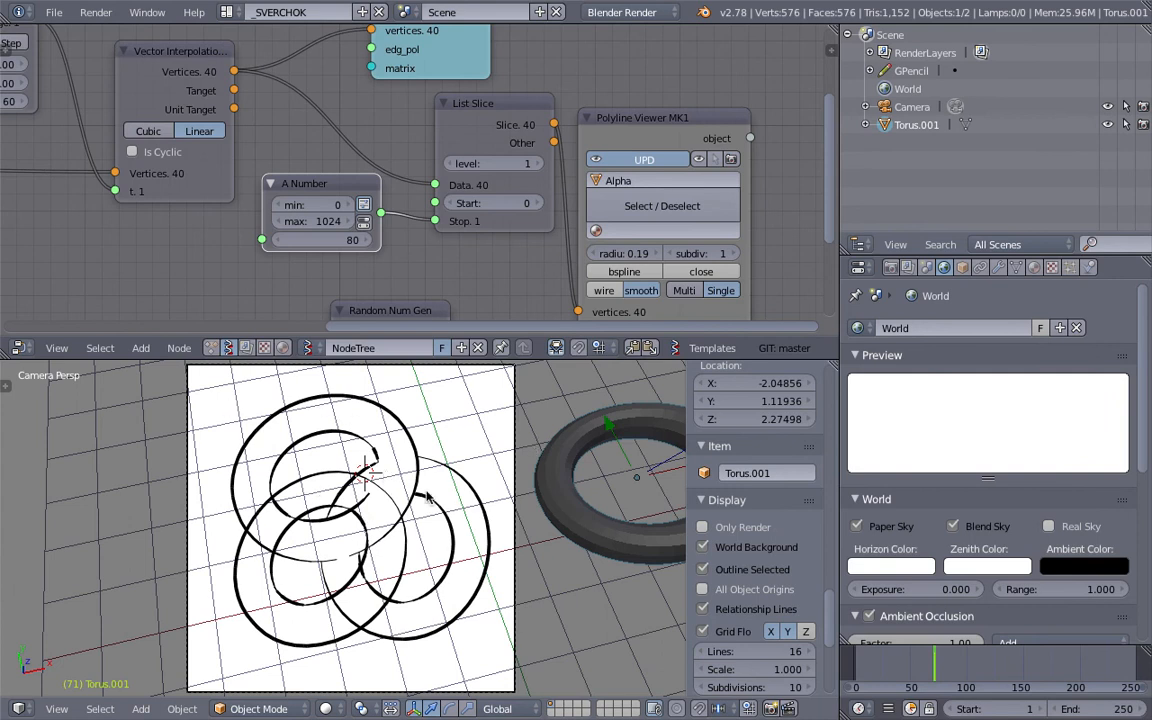
Step: Make an OpenGL render of the grease pencil outlines on the white background, inspect it, and return to the 3D view
left_click(96, 12)
left_click(130, 78)
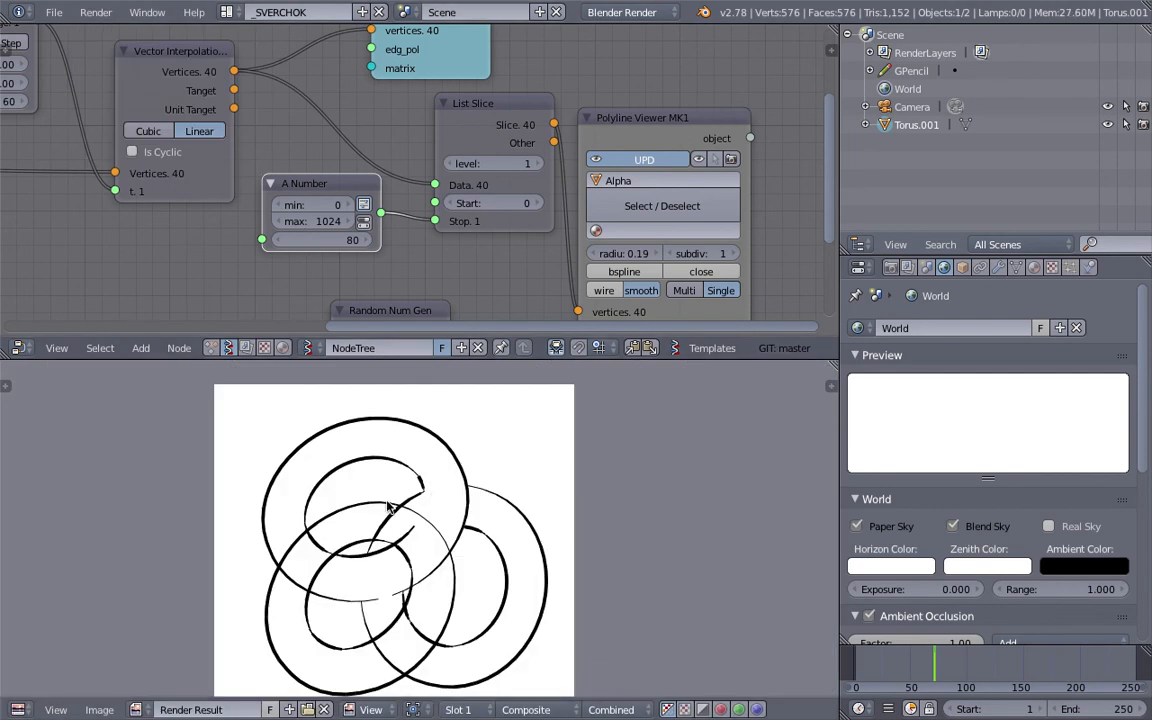
scroll(388, 505, "up", 4)
scroll(396, 515, "down", 5)
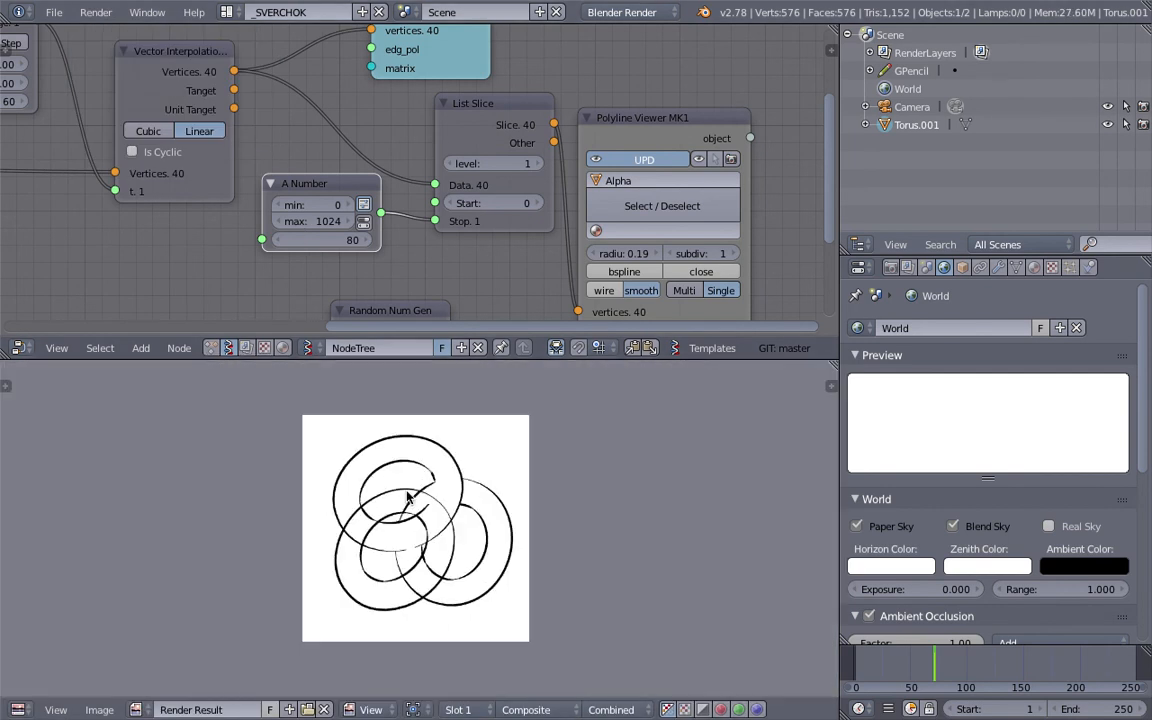
scroll(405, 490, "up", 1)
key("Escape")
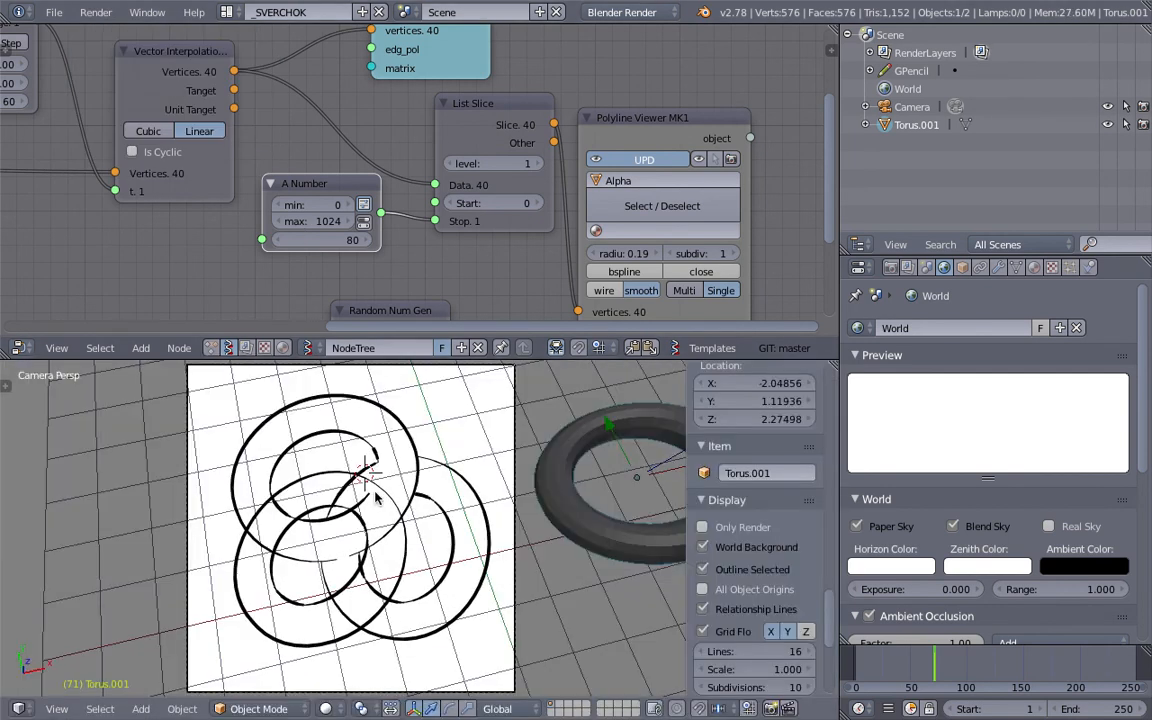
Step: Go to frame 82 and set the stroke opacity of the FSG grease pencil color to 0
left_click(946, 662)
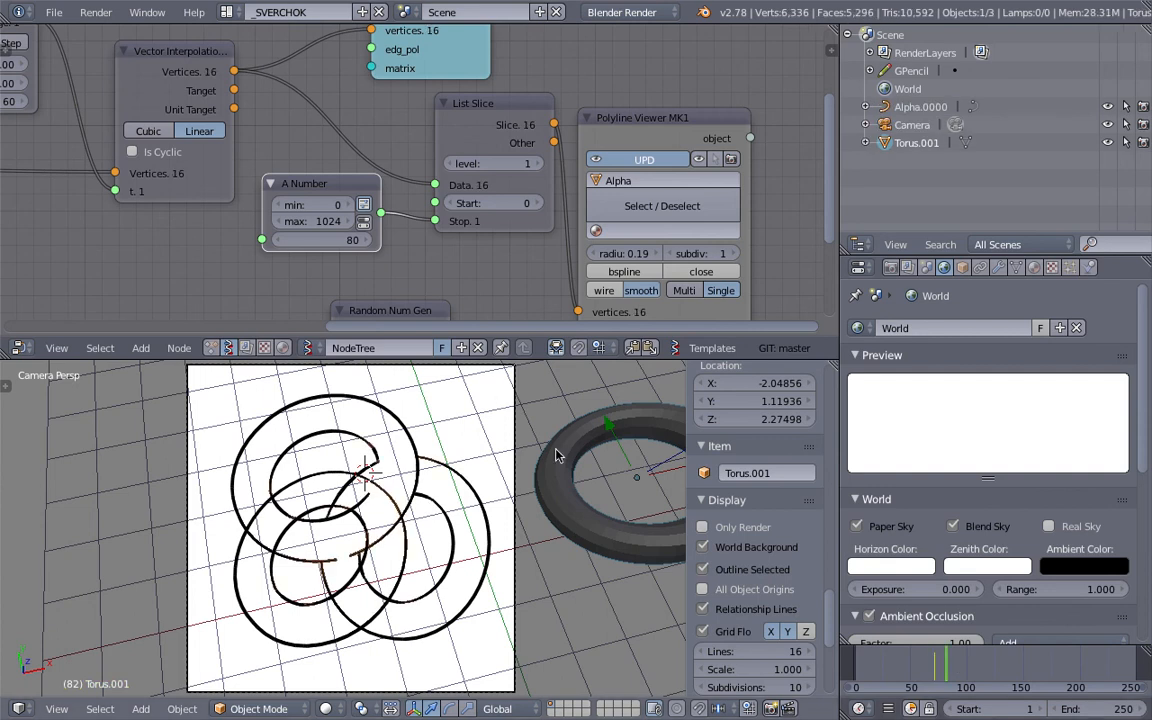
scroll(740, 537, "up", 10)
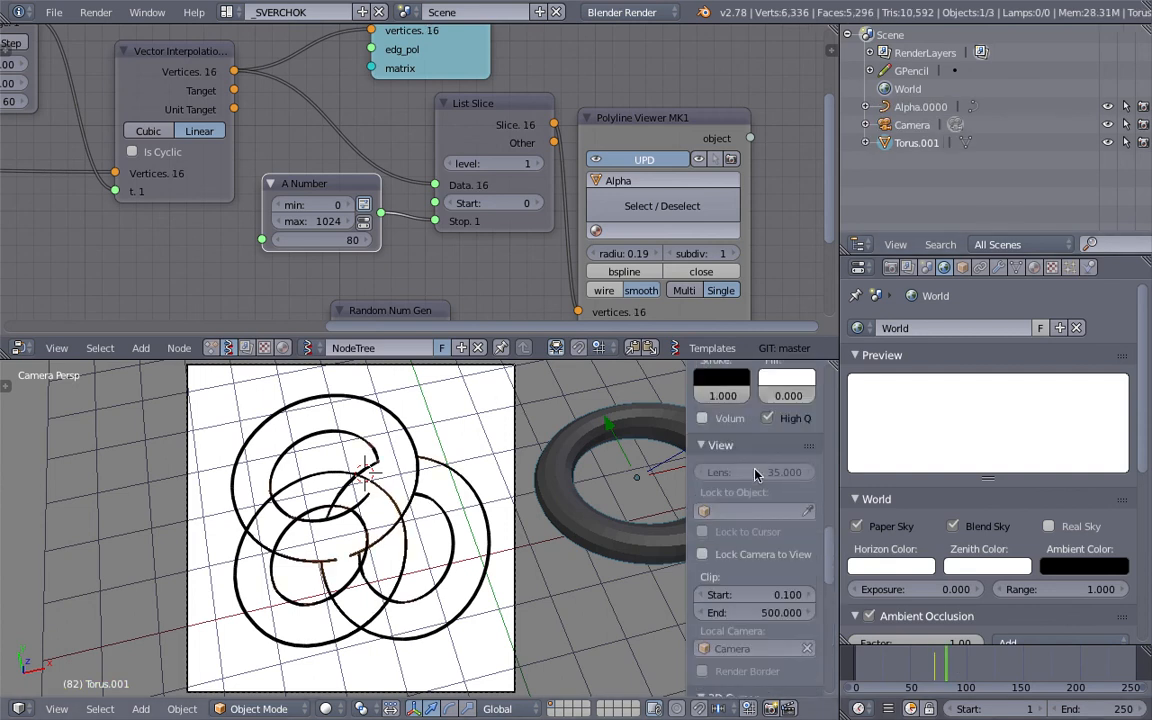
left_click_drag(727, 543, 660, 541)
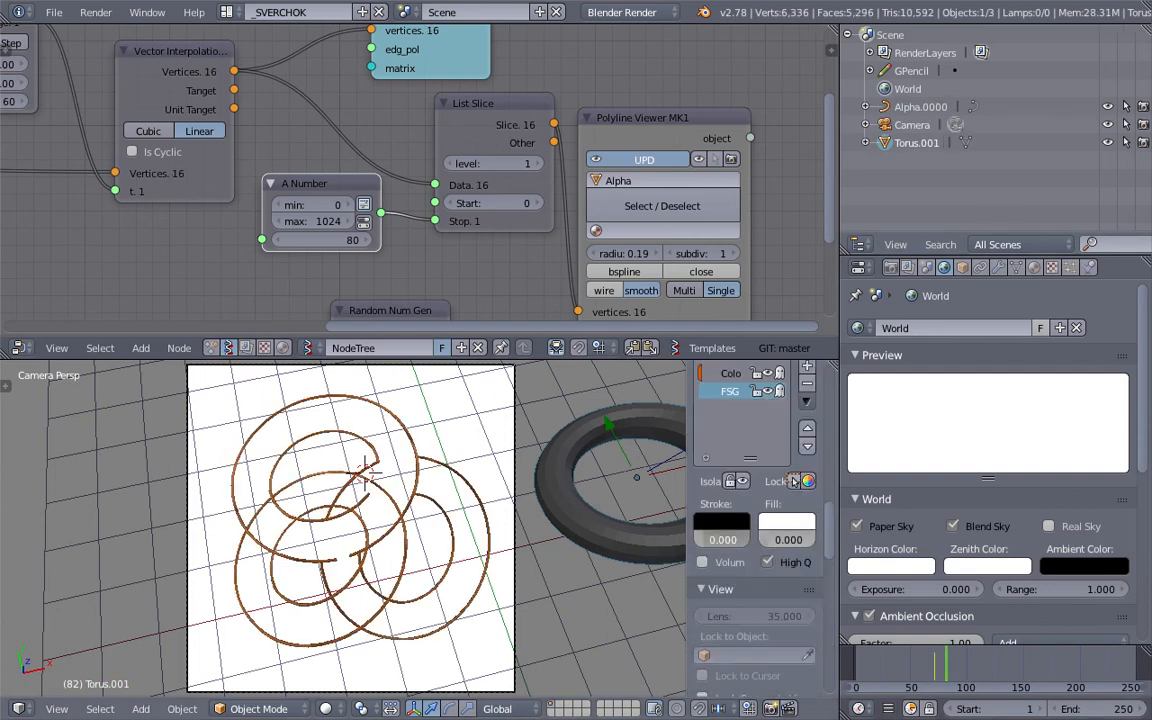
Step: Render the image of the thin Sverchok curves, inspect it enlarged, and restore the multi-editor layout
left_click(94, 12)
left_click(130, 34)
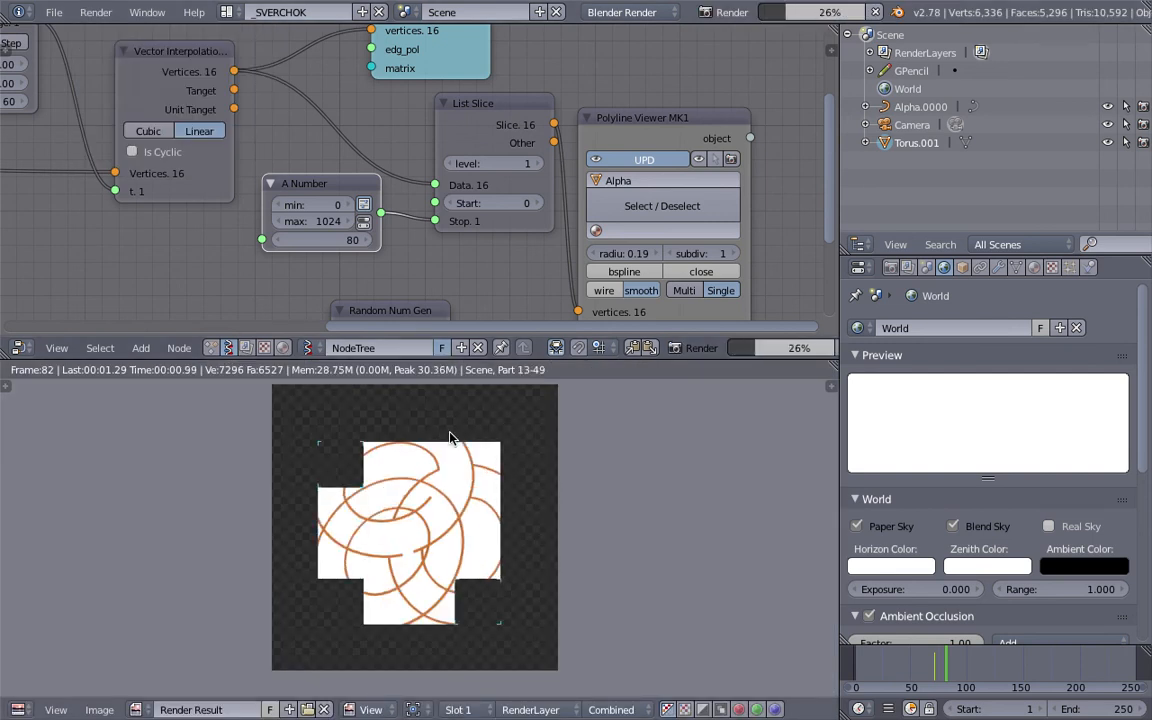
key("ctrl+space")
scroll(449, 438, "up", 3)
middle_click_drag(573, 275, 568, 296)
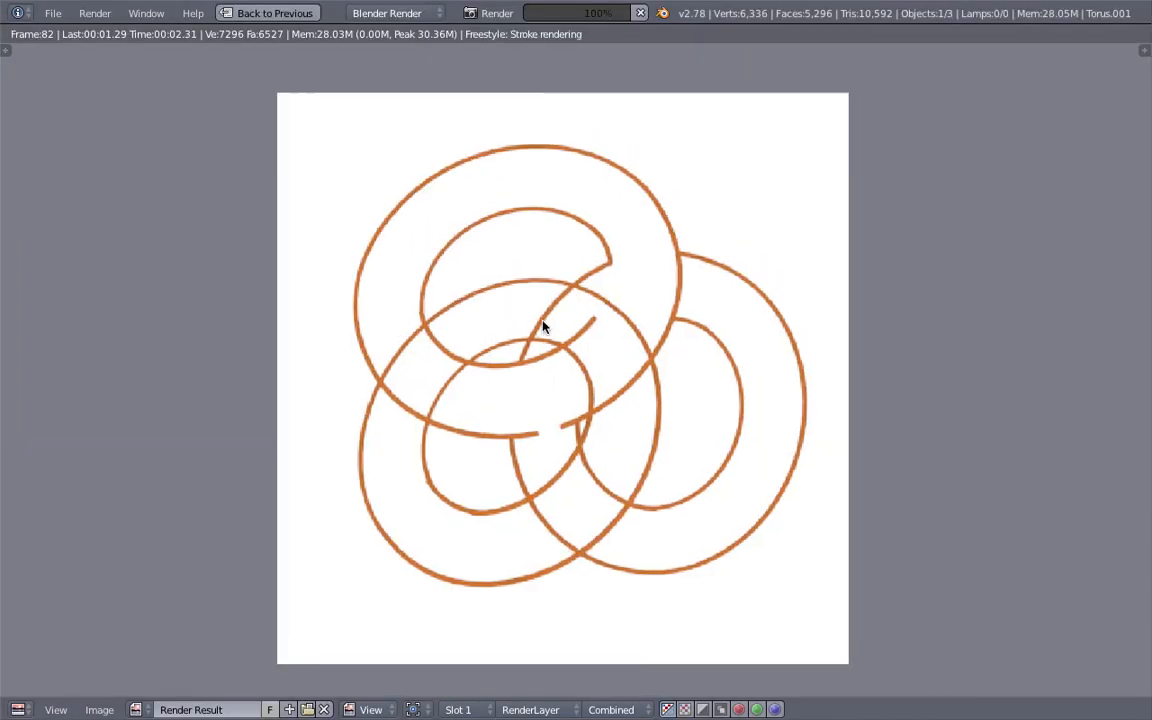
scroll(484, 396, "down", 1)
key("Escape")
key("Escape")
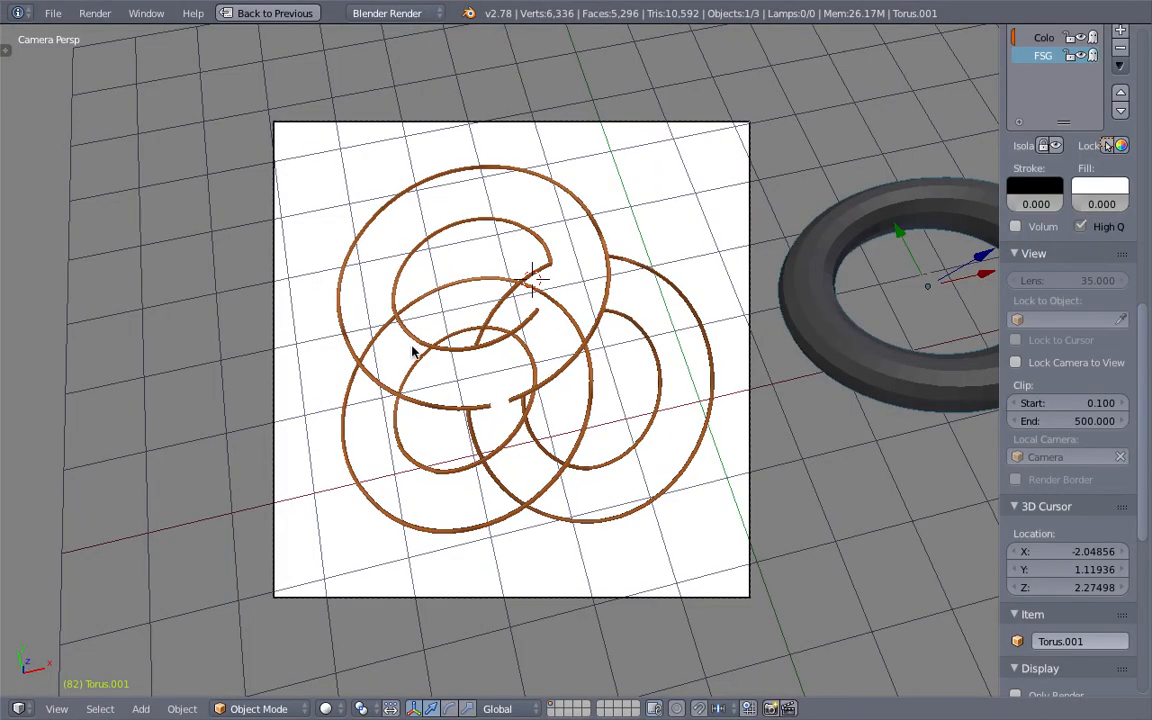
left_click(262, 13)
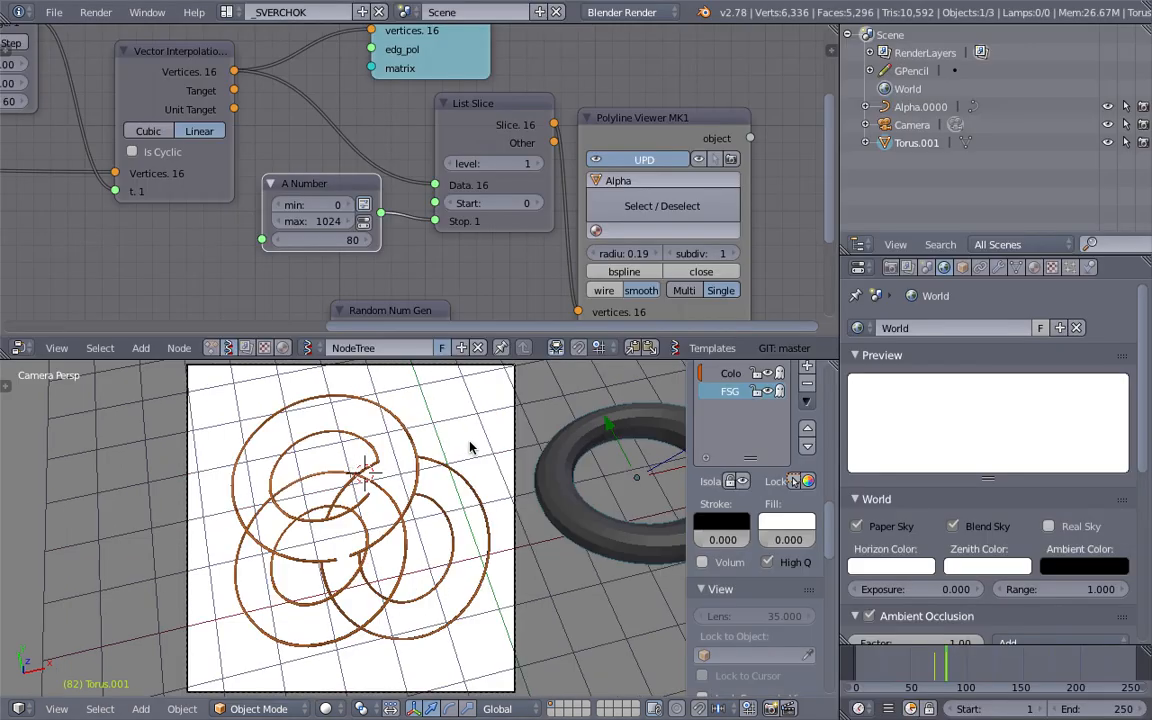
Step: Link the Random Num Gen value to the Polyline Viewer radii, with Float Low 0.28 and Float High 0.70
middle_click_drag(355, 210, 260, 180)
scroll(324, 232, "down", 1)
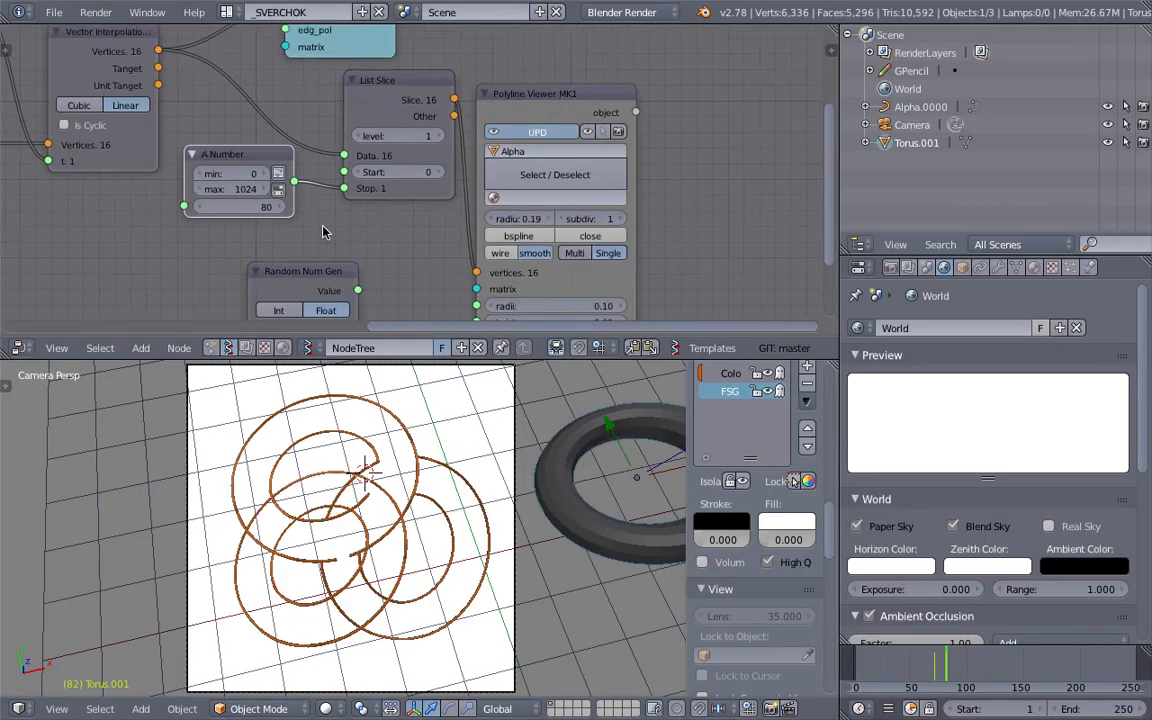
middle_click_drag(350, 297, 396, 194)
left_click_drag(406, 186, 526, 206)
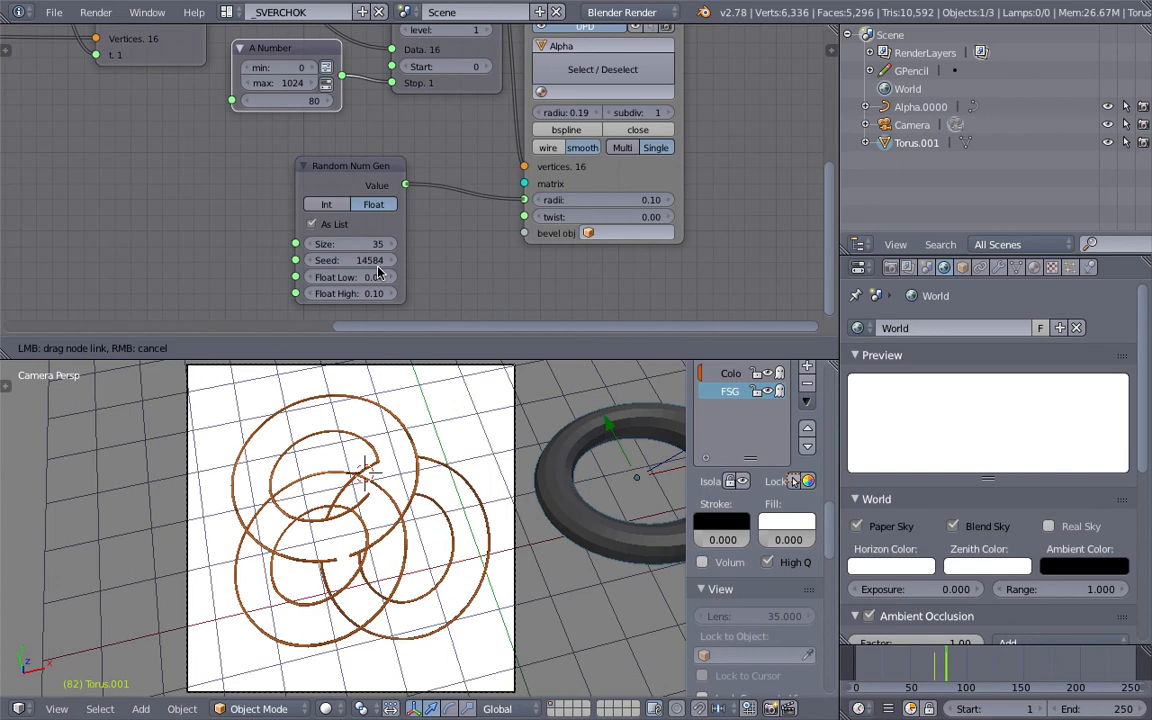
scroll(395, 268, "up", 1)
left_click_drag(384, 257, 448, 276)
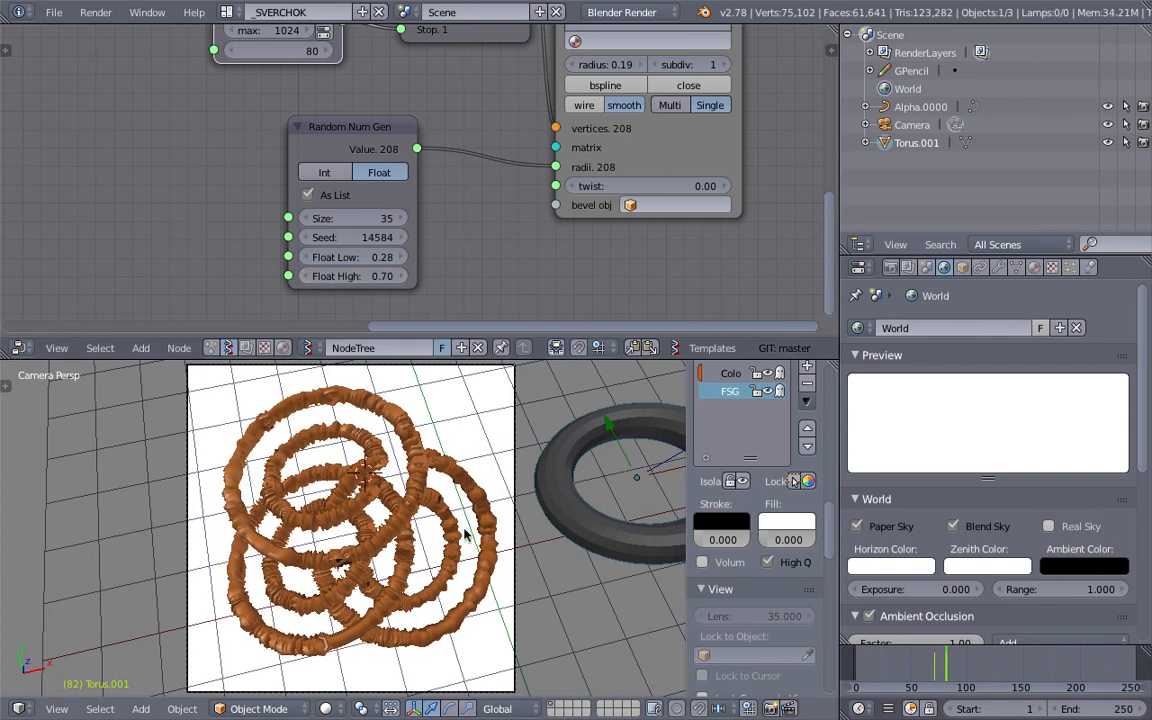
Step: Render the image of the curves with random radii and view it in a maximized render window
left_click(96, 12)
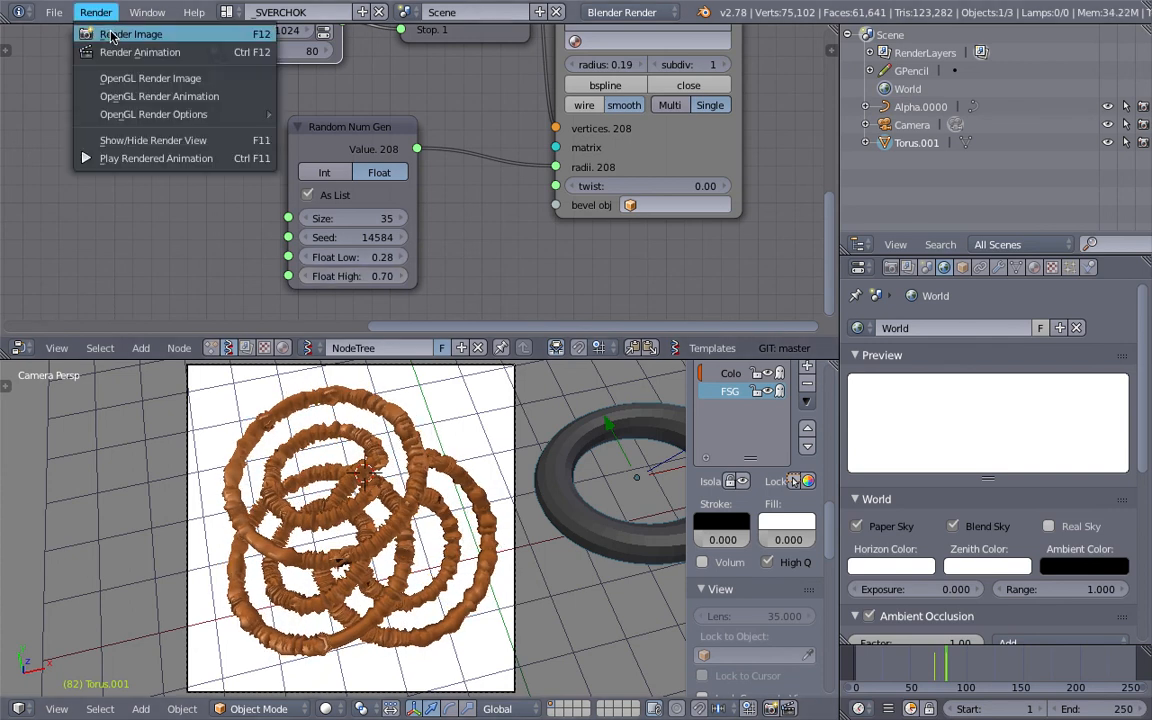
left_click(120, 31)
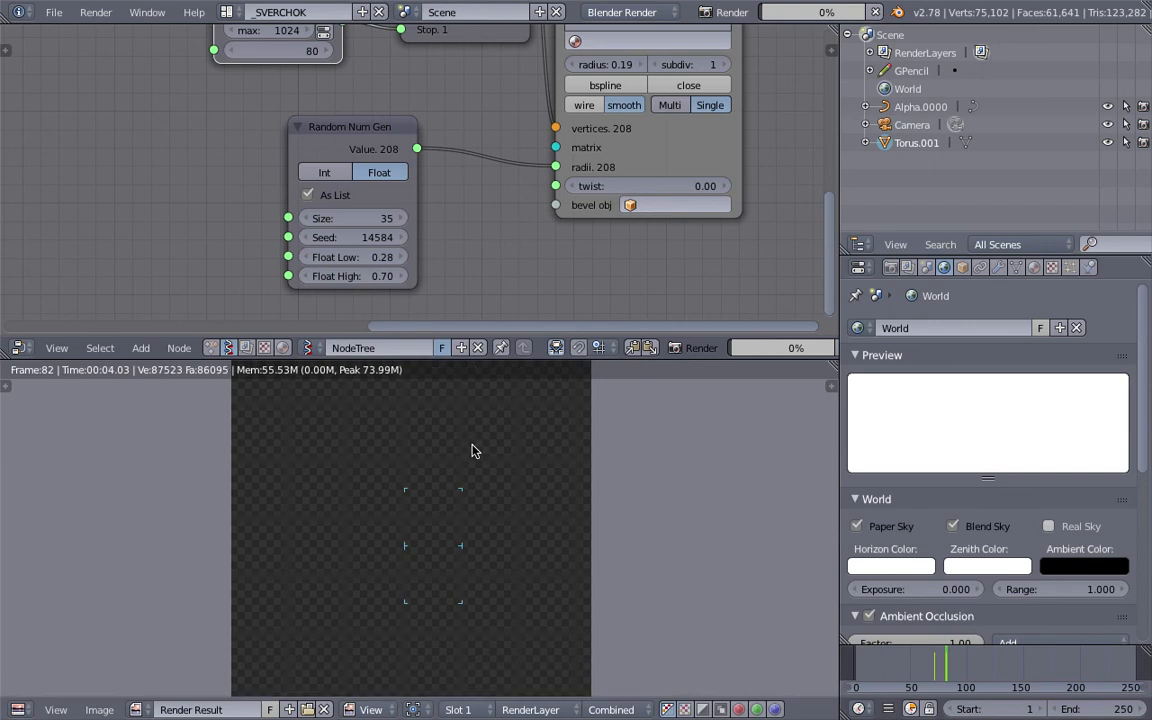
key("ctrl+Up")
scroll(471, 434, "up", 1)
middle_click_drag(470, 433, 431, 378)
scroll(431, 385, "up", 2)
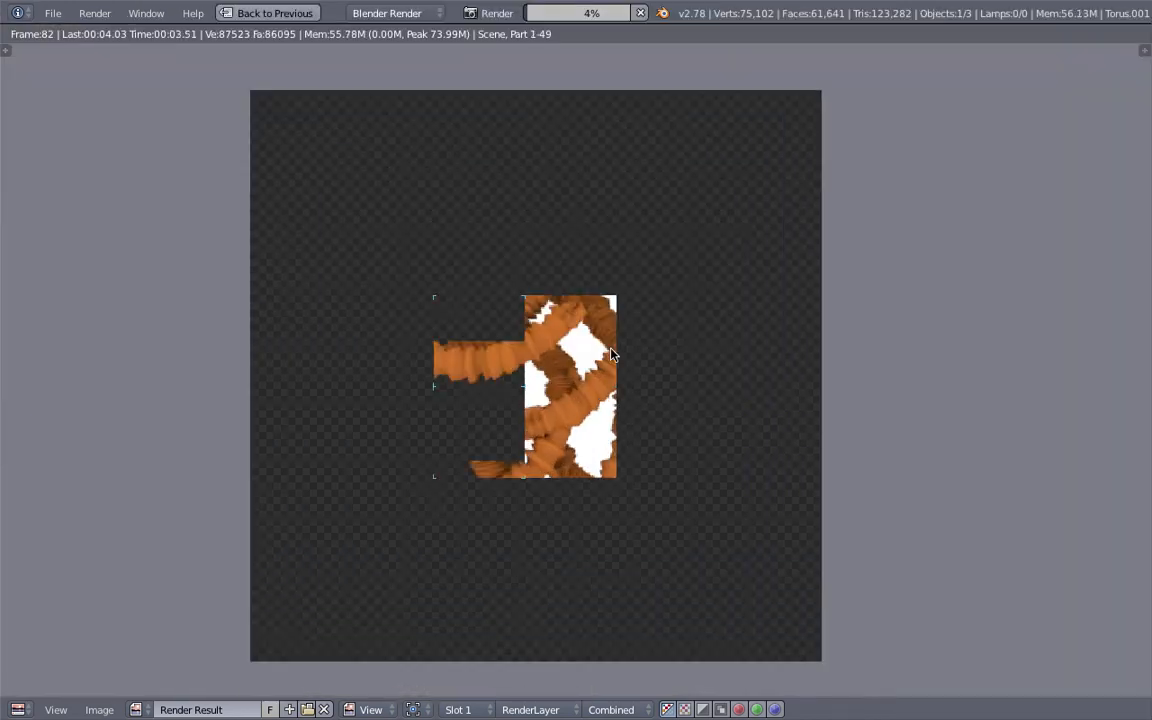
scroll(600, 345, "down", 1)
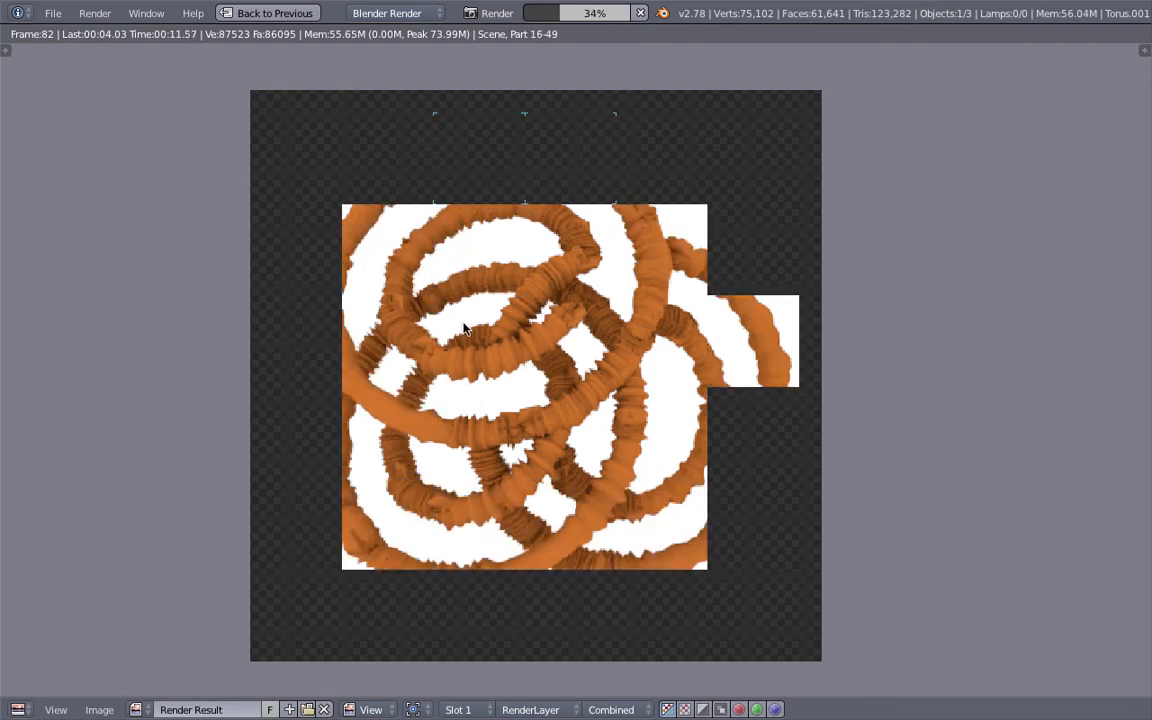
middle_click_drag(827, 336, 789, 341)
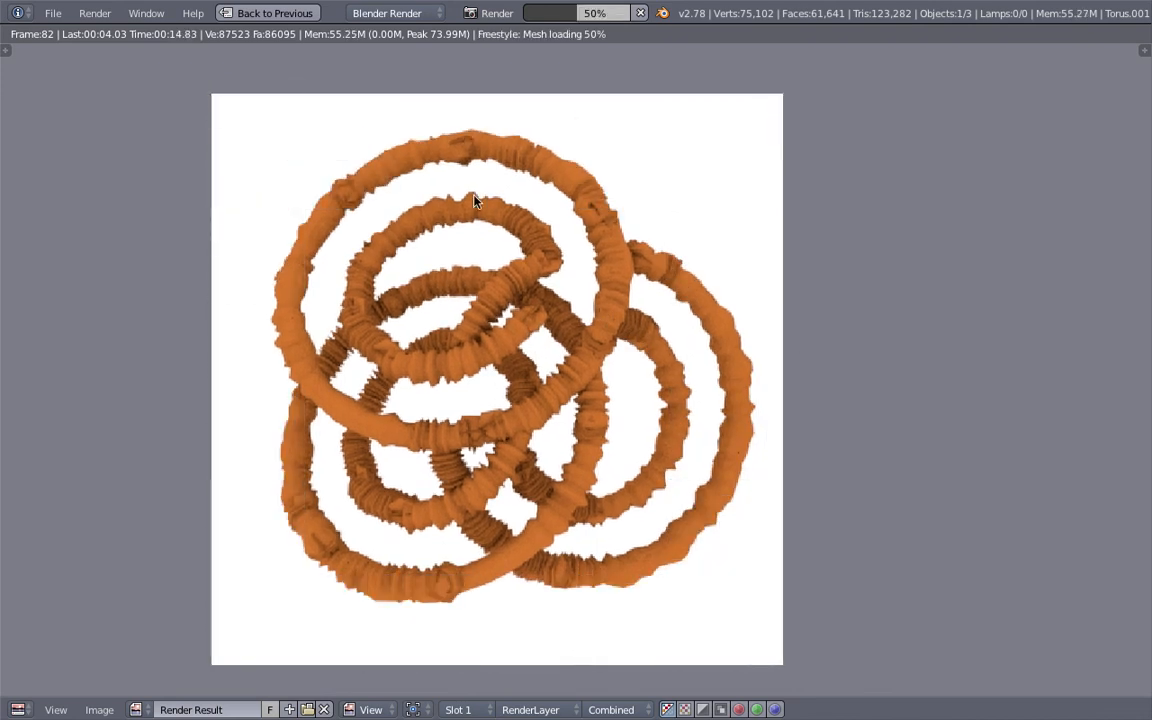
middle_click_drag(612, 198, 609, 208)
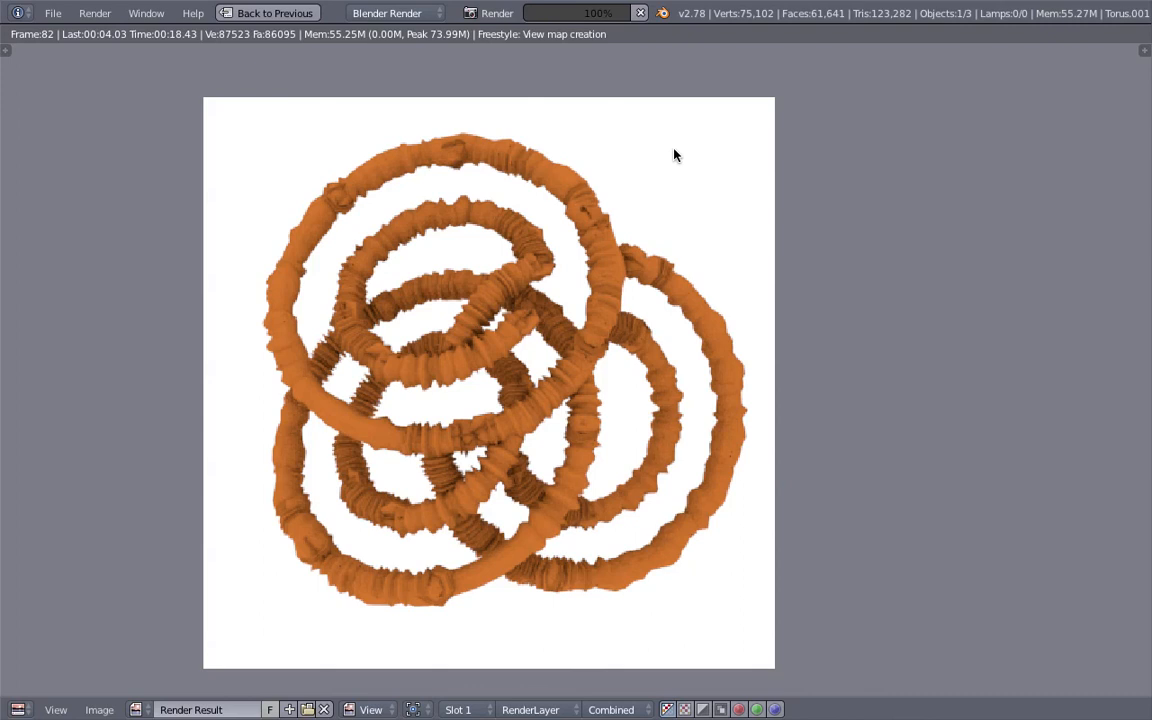
Step: Examine the surface detail and overlaps of the ribbed rings in the render while Freestyle is processing
scroll(505, 225, "up", 1)
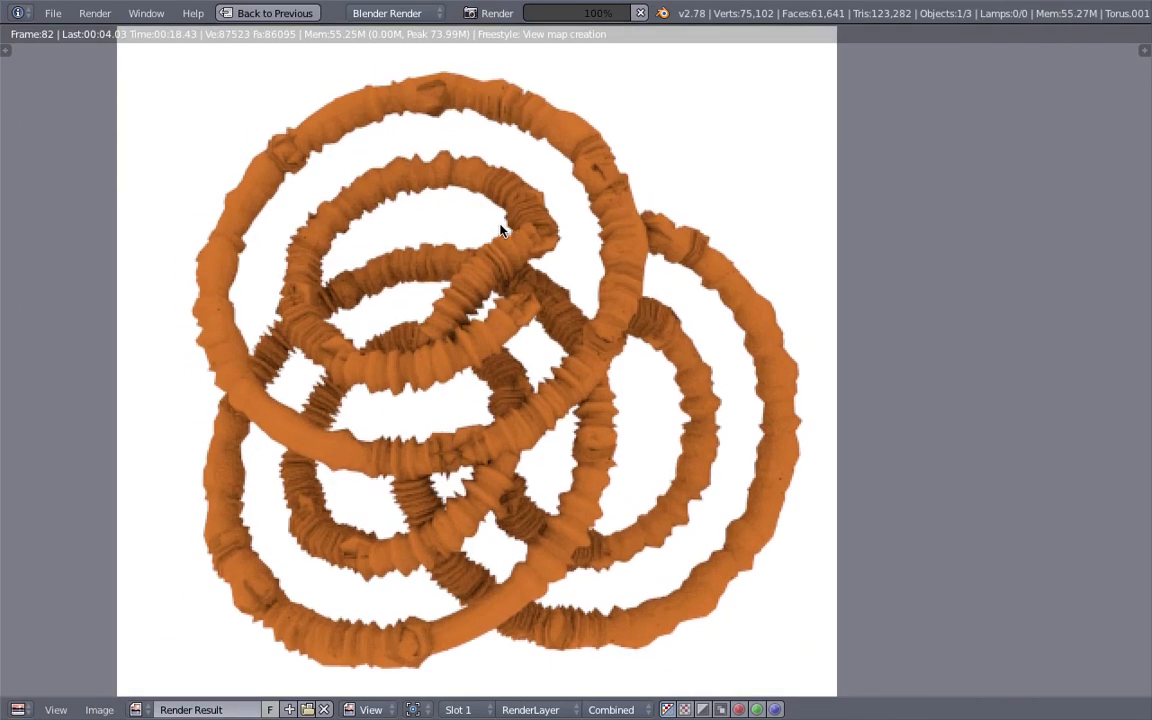
scroll(511, 225, "down", 1)
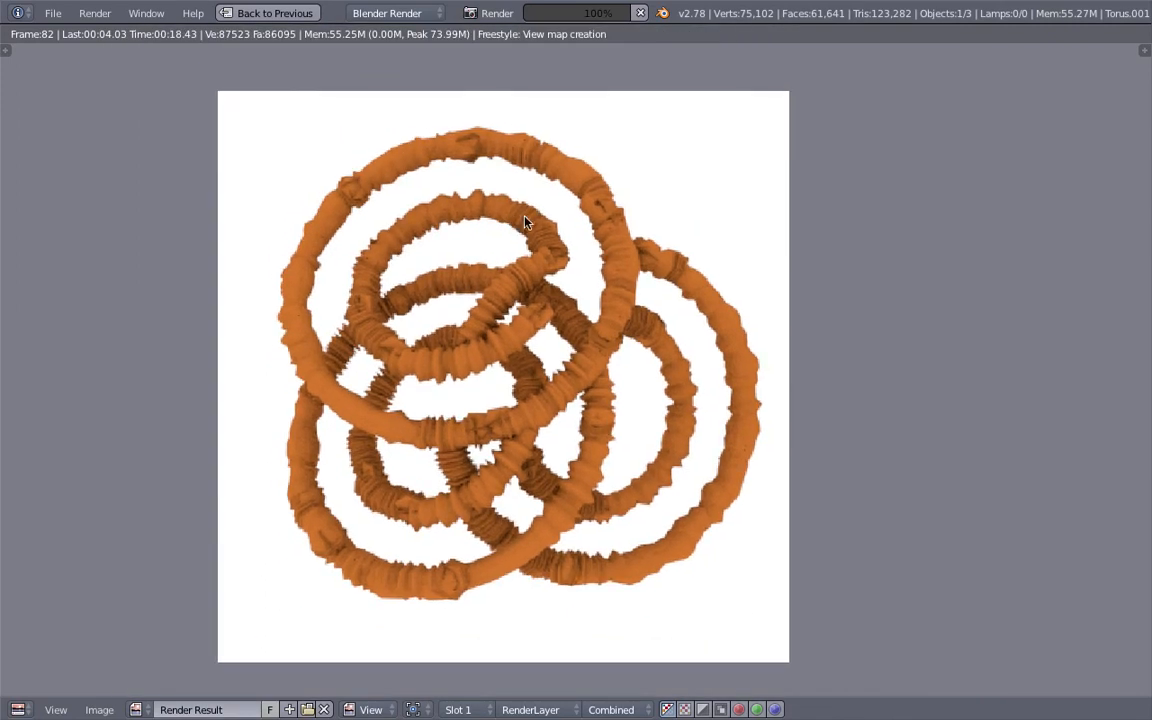
middle_click_drag(528, 245, 530, 245)
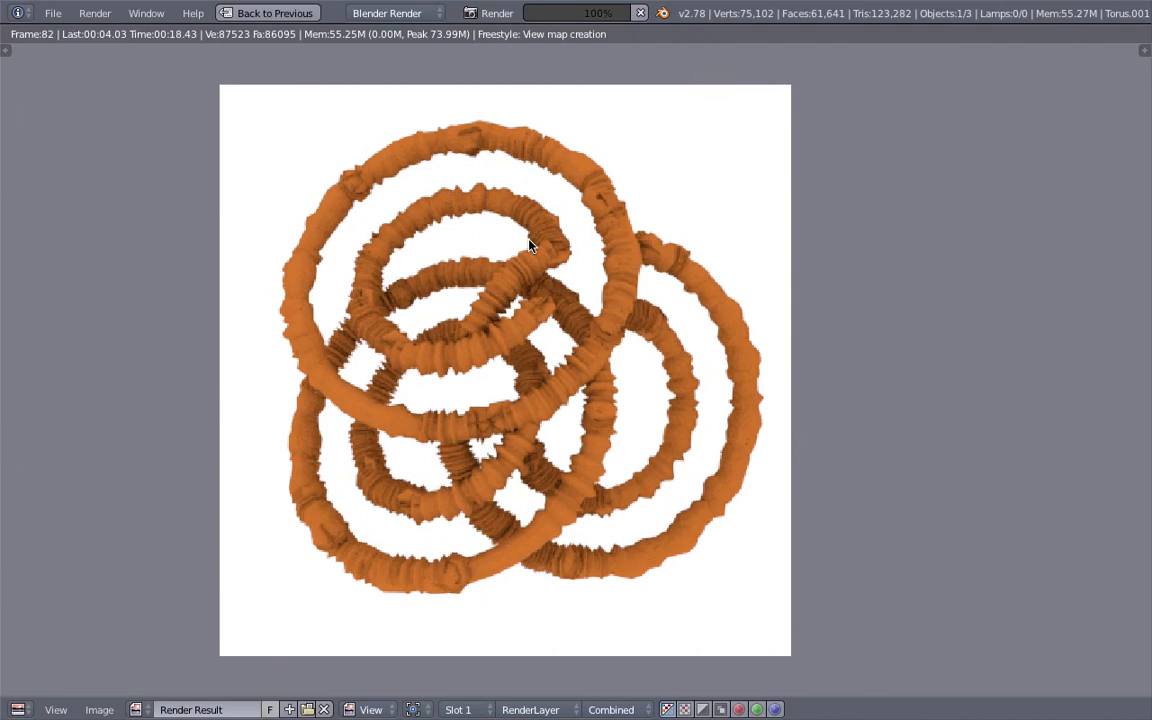
scroll(411, 242, "up", 1)
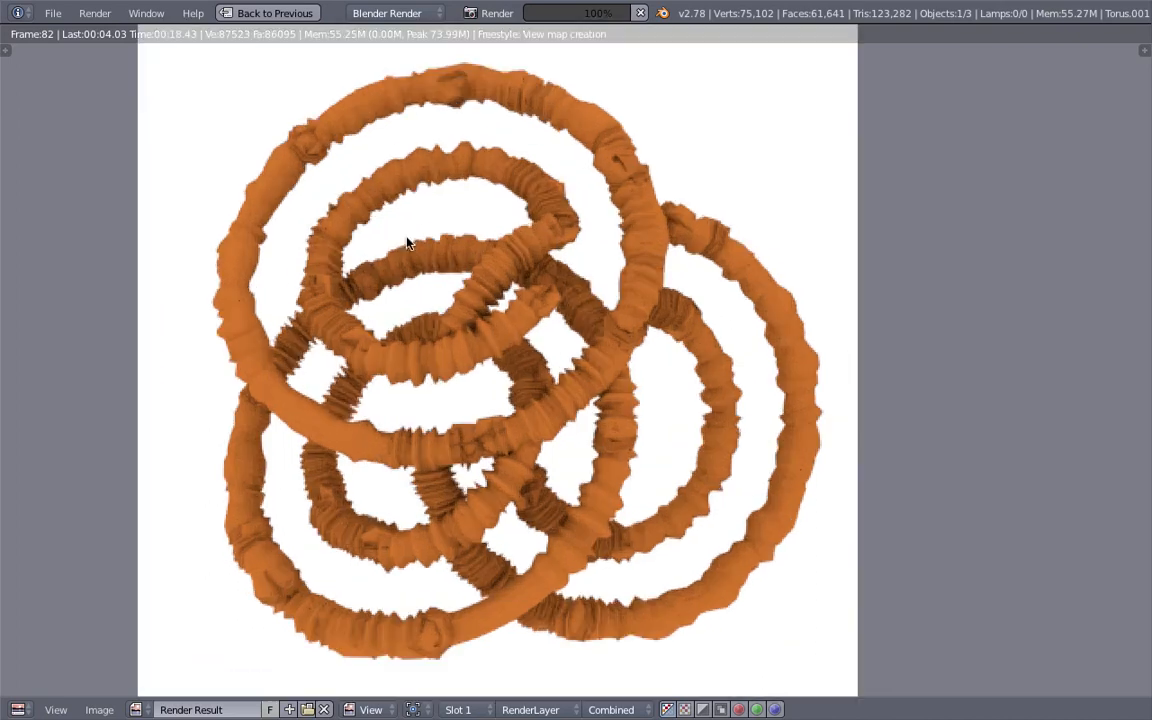
scroll(411, 238, "up", 3)
scroll(437, 283, "down", 4)
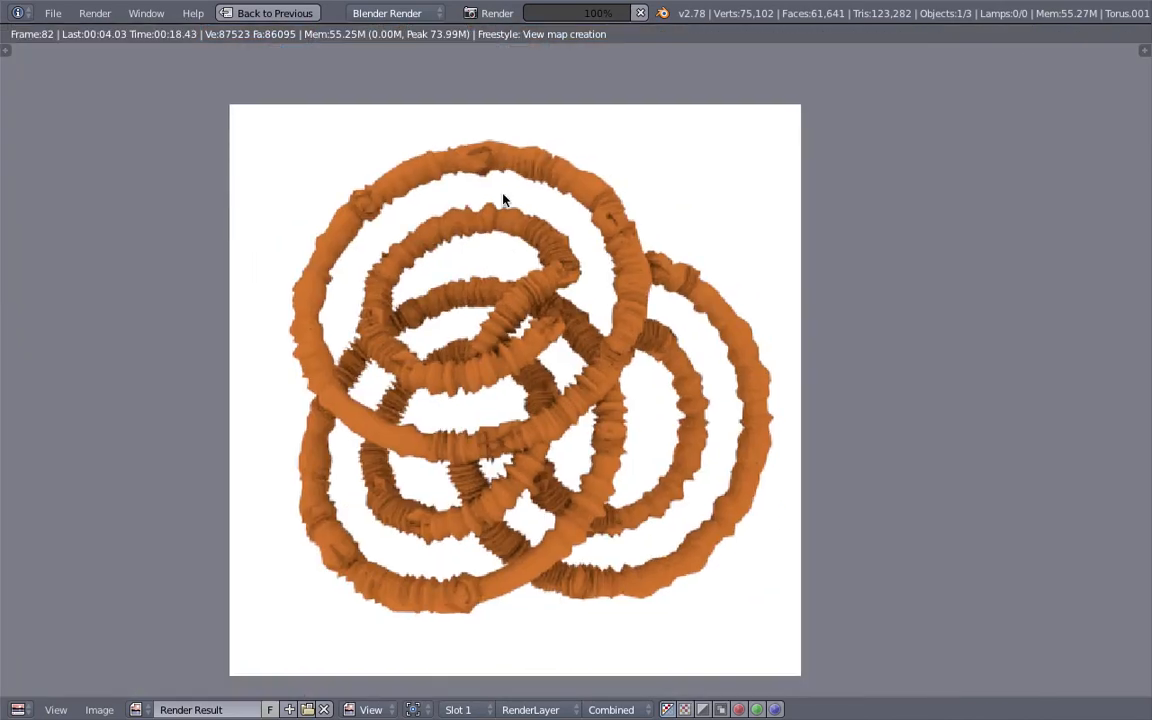
middle_click_drag(702, 250, 694, 244)
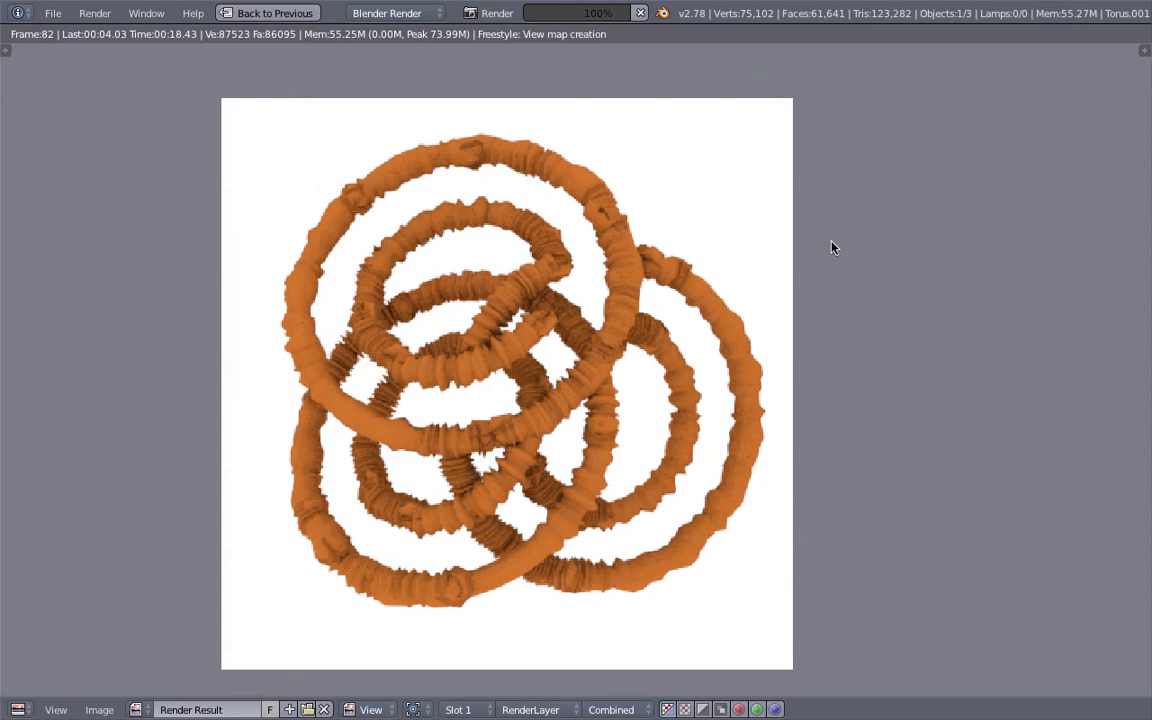
middle_click_drag(815, 113, 808, 113)
scroll(811, 121, "up", 1)
scroll(820, 138, "down", 1)
middle_click_drag(829, 162, 837, 165)
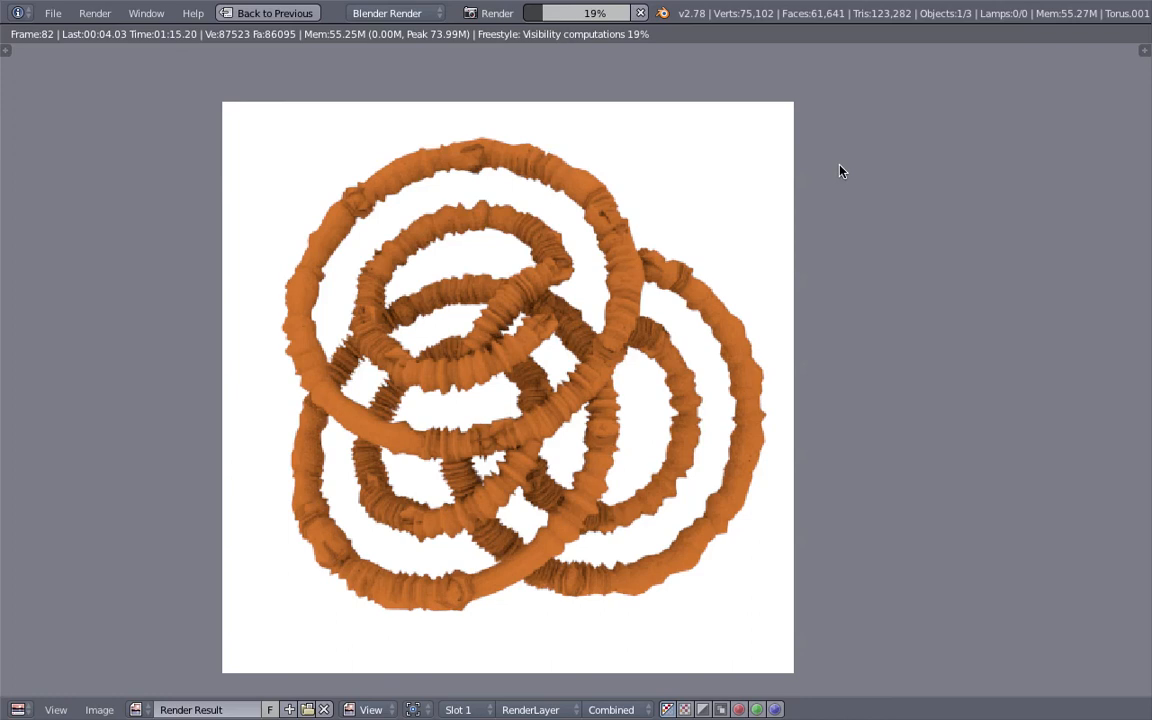
scroll(787, 260, "up", 3)
scroll(753, 275, "down", 3)
scroll(800, 305, "up", 1)
scroll(800, 305, "down", 1)
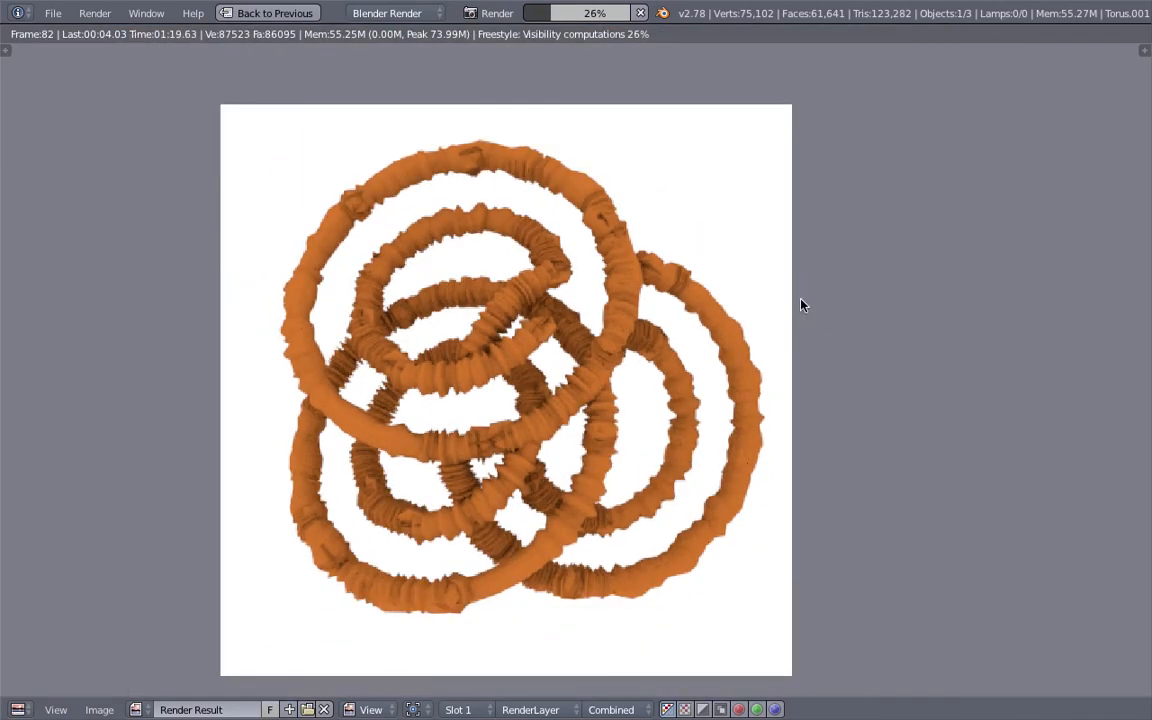